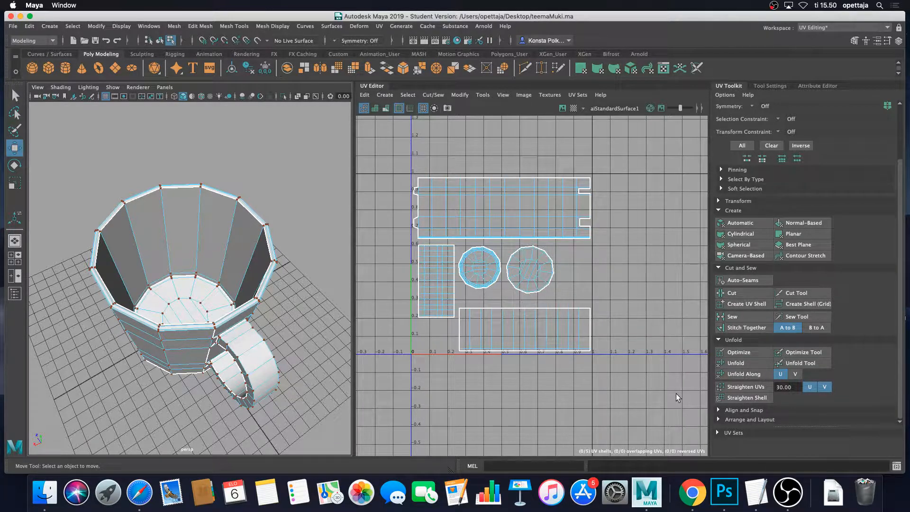
- Switch to Photoshop, open uvMapSmallMug.png from the desktop, and enlarge the application window
left_click(720, 489)
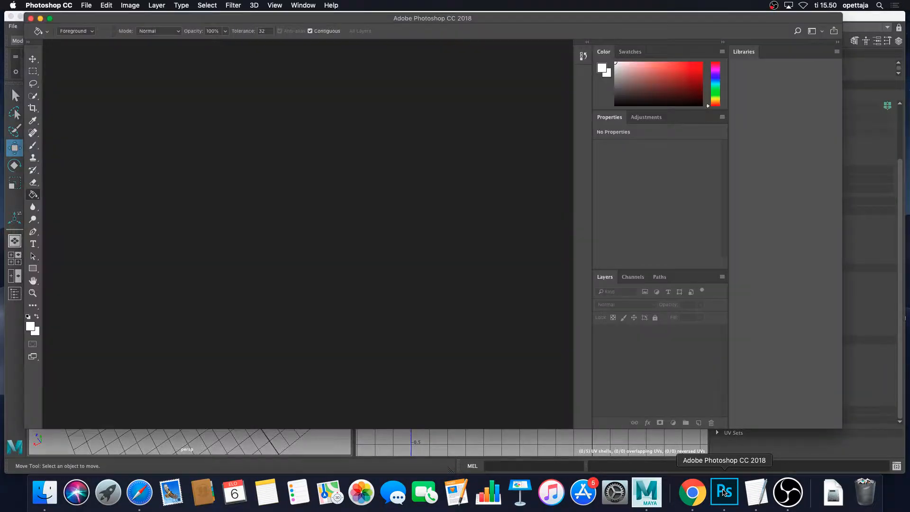
right_click(723, 492)
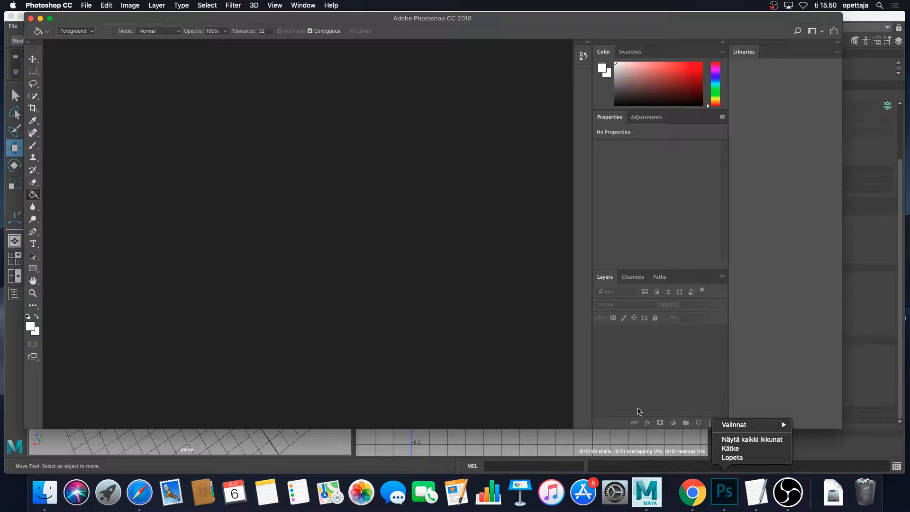
left_click(623, 398)
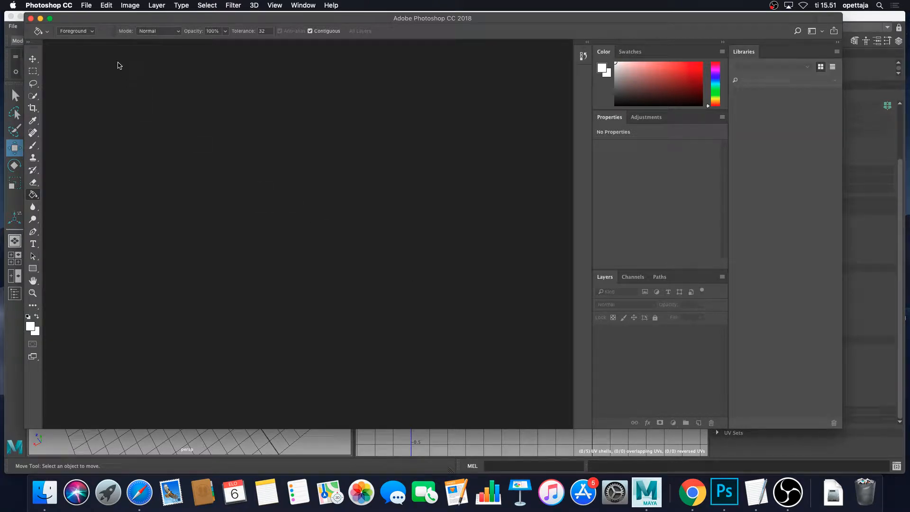
left_click(87, 6)
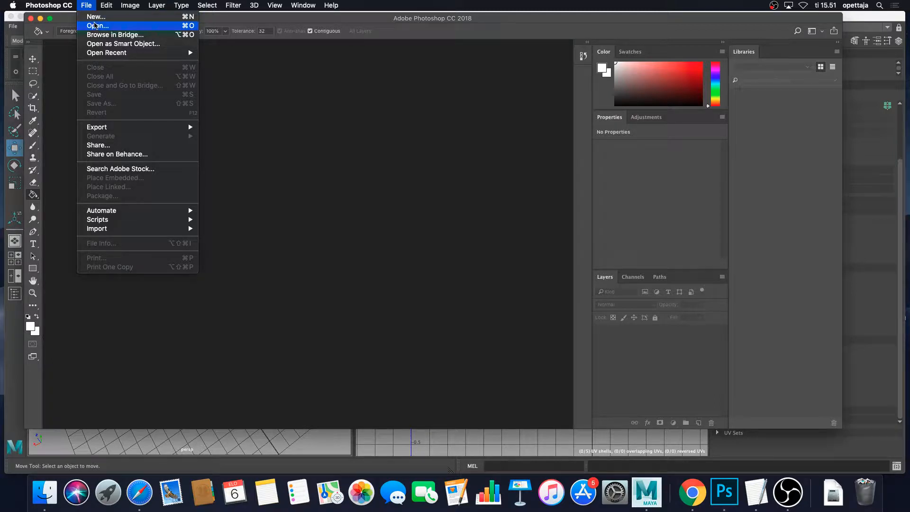
left_click(95, 25)
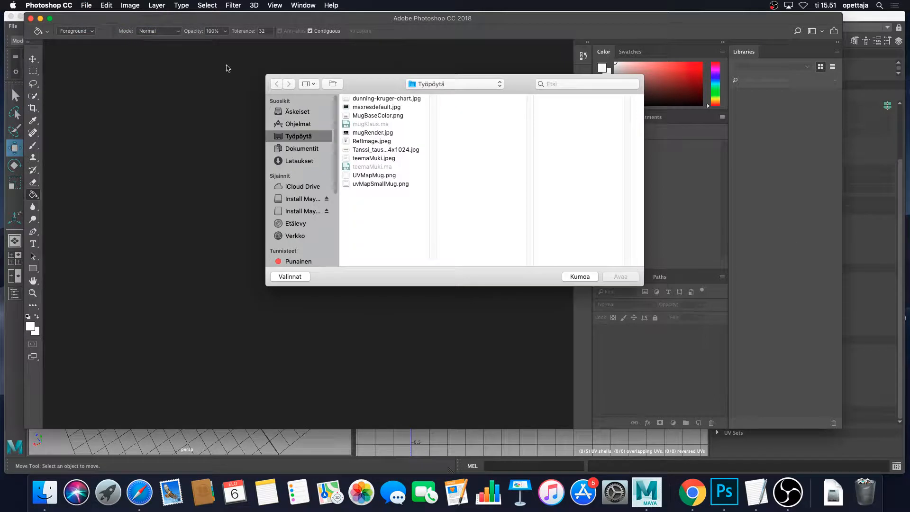
left_click(376, 134)
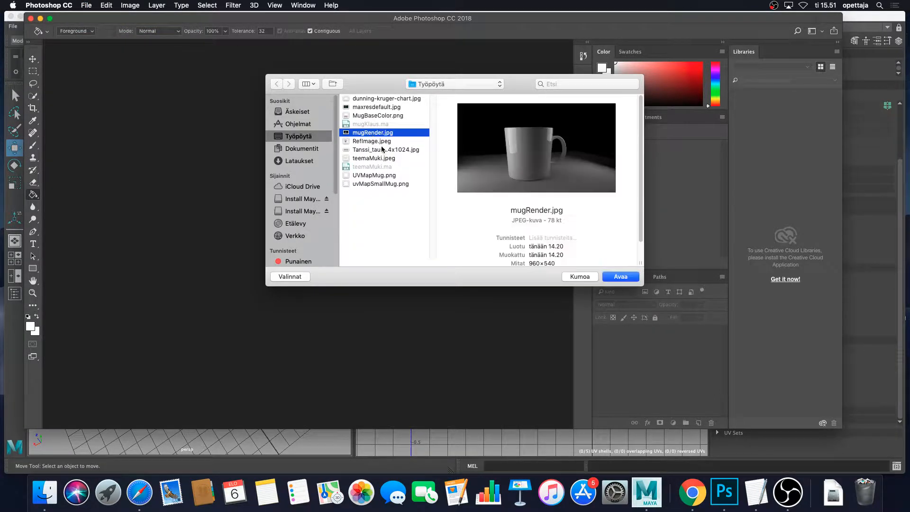
left_click(380, 142)
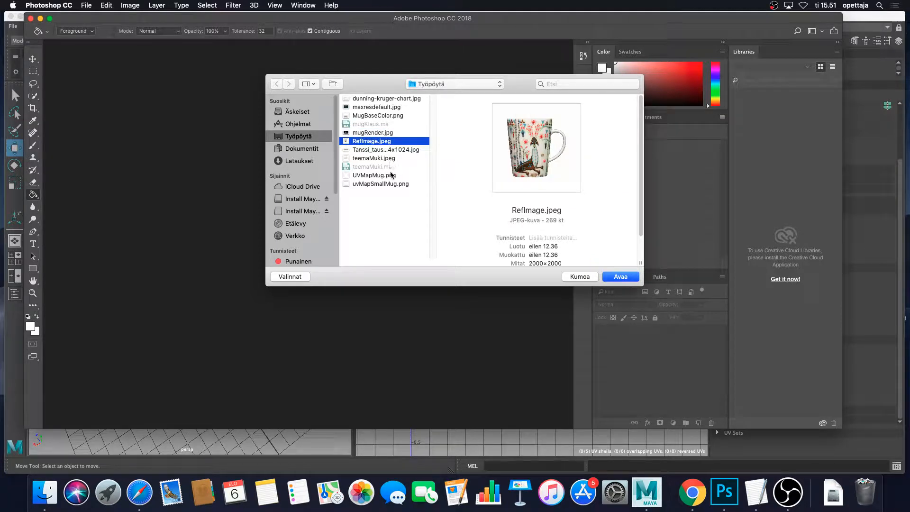
left_click(379, 184)
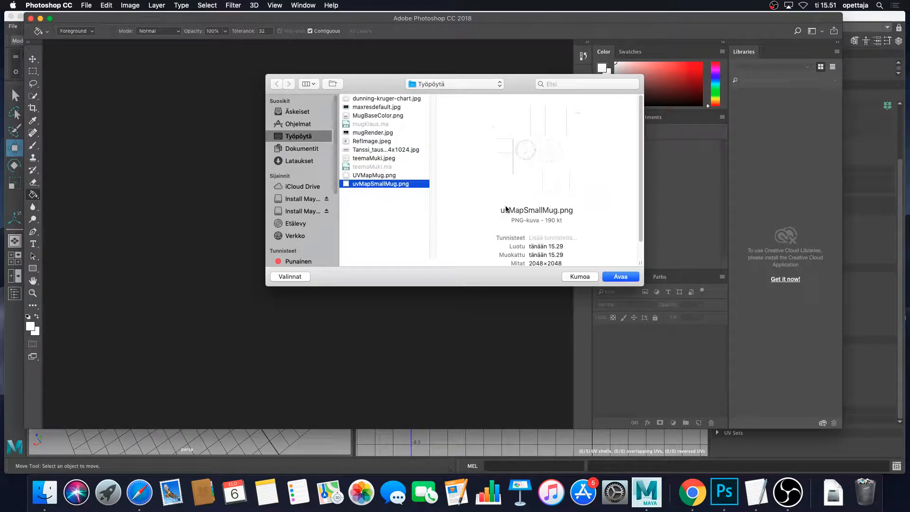
left_click(625, 279)
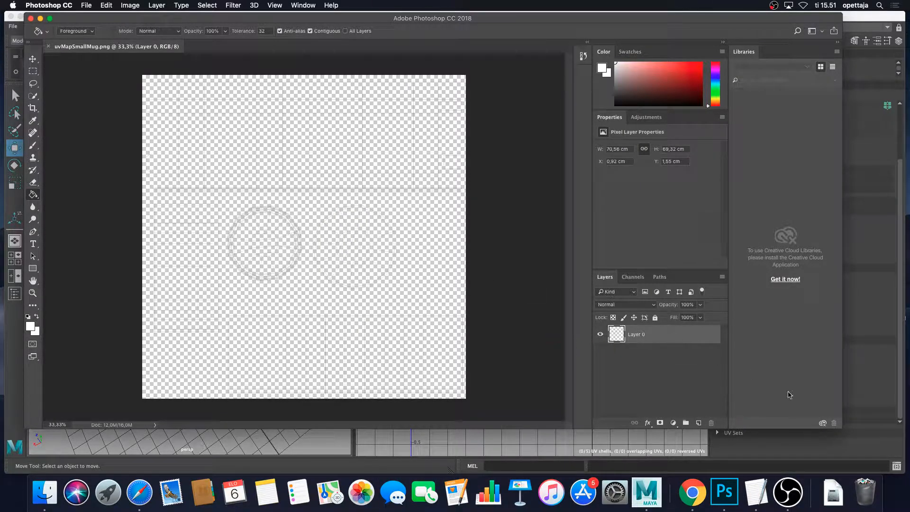
left_click_drag(843, 429, 885, 464)
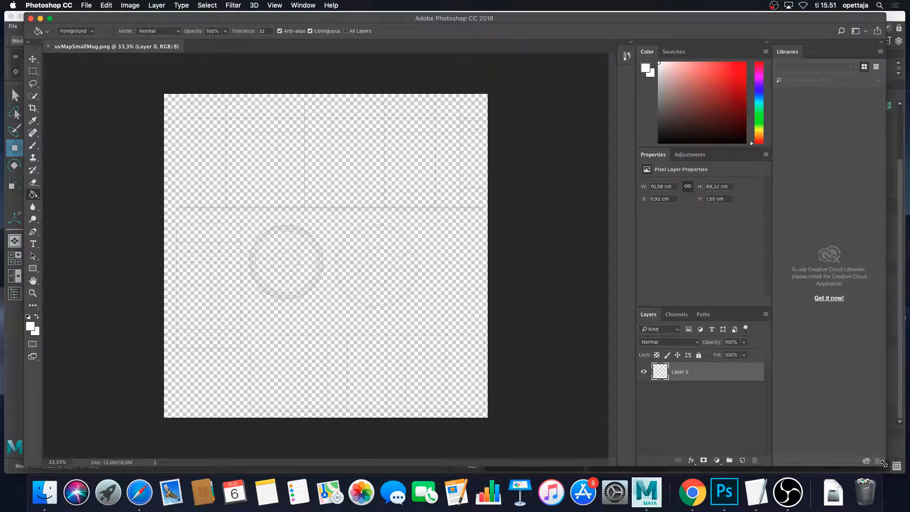
- Add a new layer beneath the UV map layer and fill it with black (000000)
left_click(740, 452)
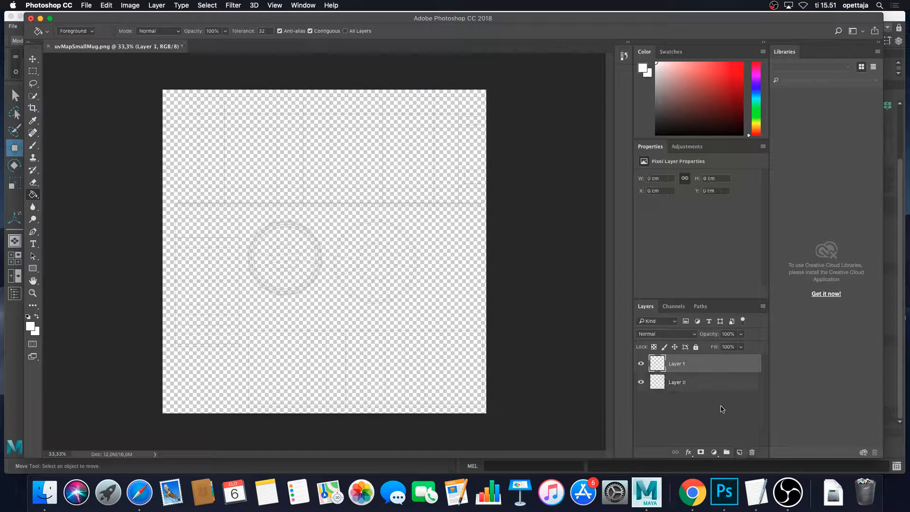
left_click_drag(697, 366, 711, 403)
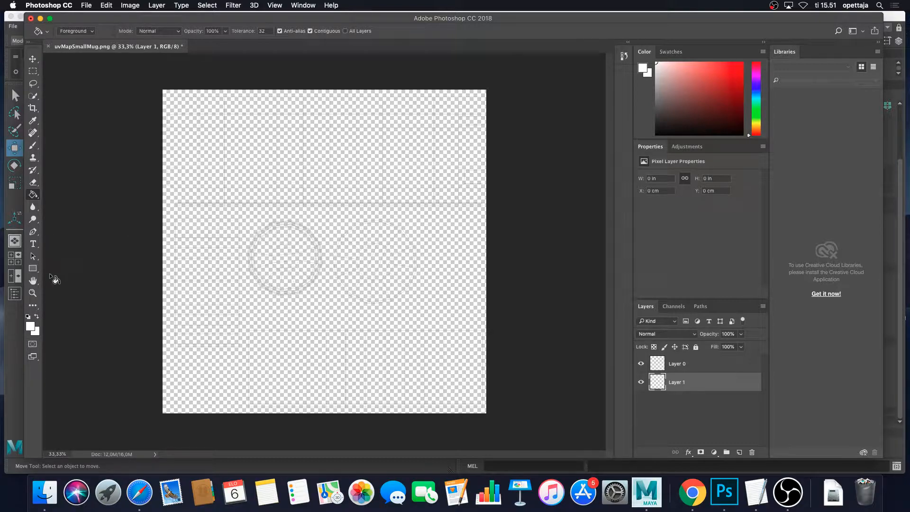
left_click(30, 327)
left_click_drag(359, 263, 321, 283)
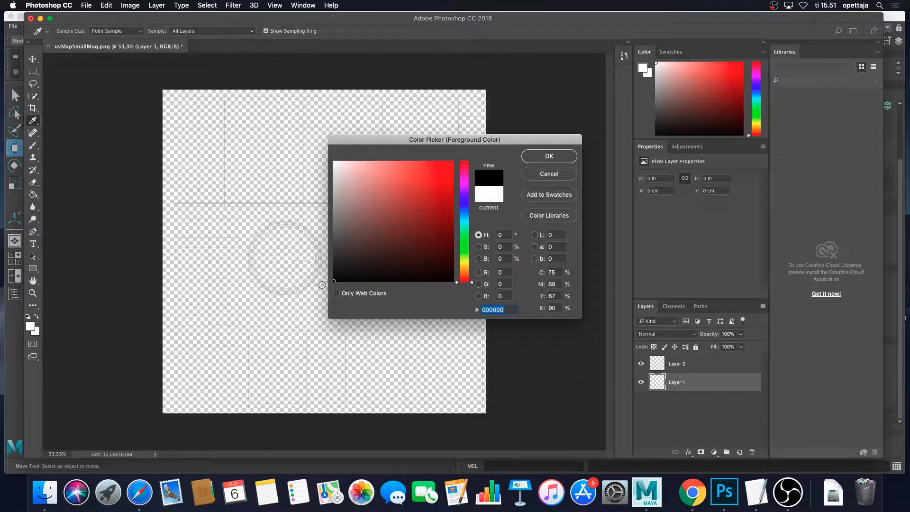
left_click(555, 151)
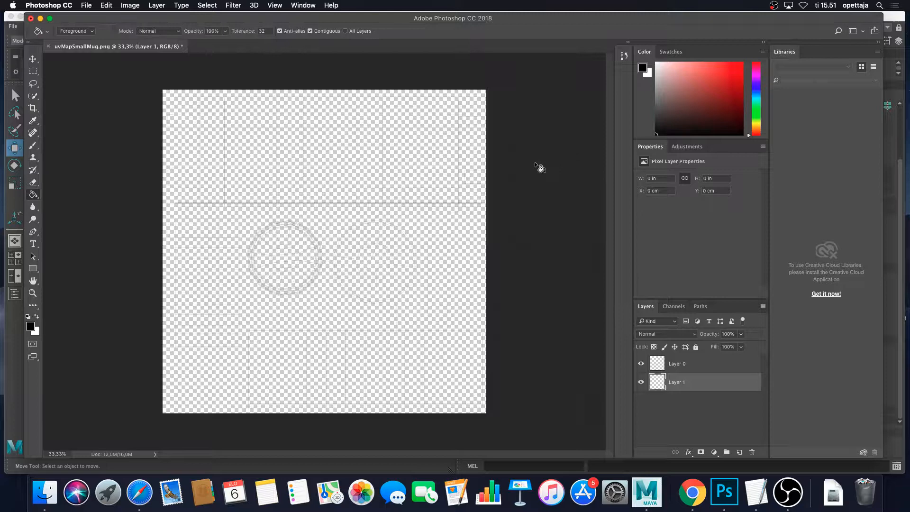
left_click(449, 239)
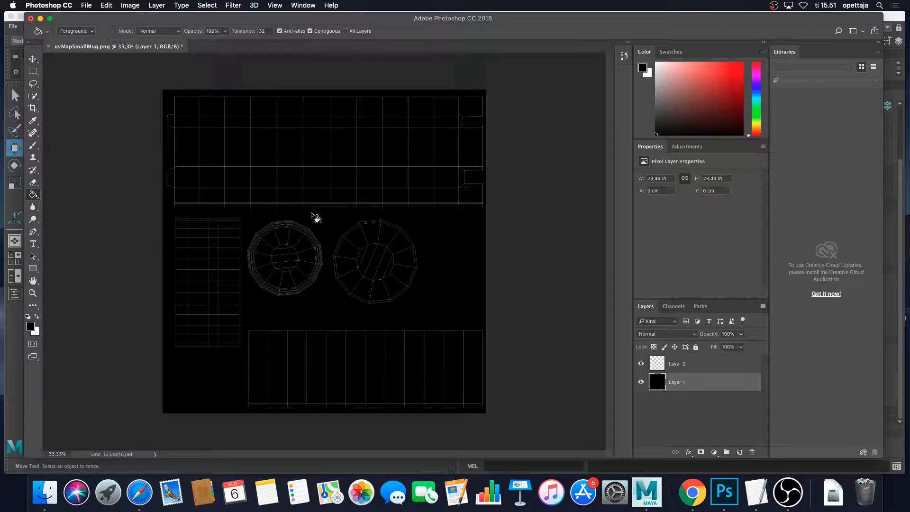
- Switch to Chrome and search Google Images for "muumipeikko" in a new tab
left_click(691, 489)
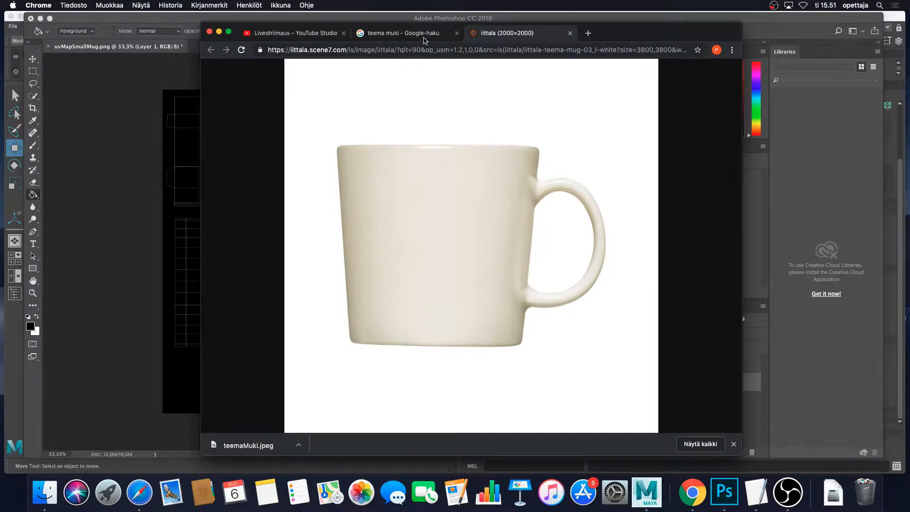
left_click(587, 34)
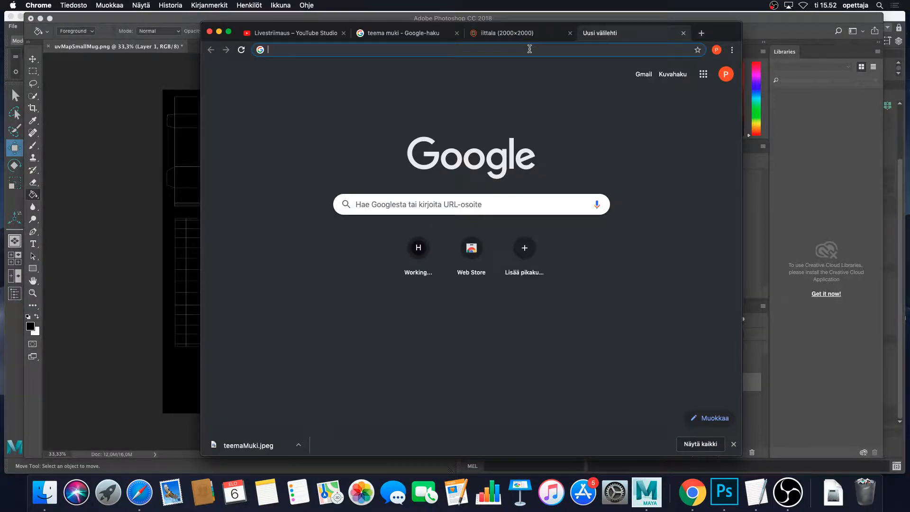
type("m")
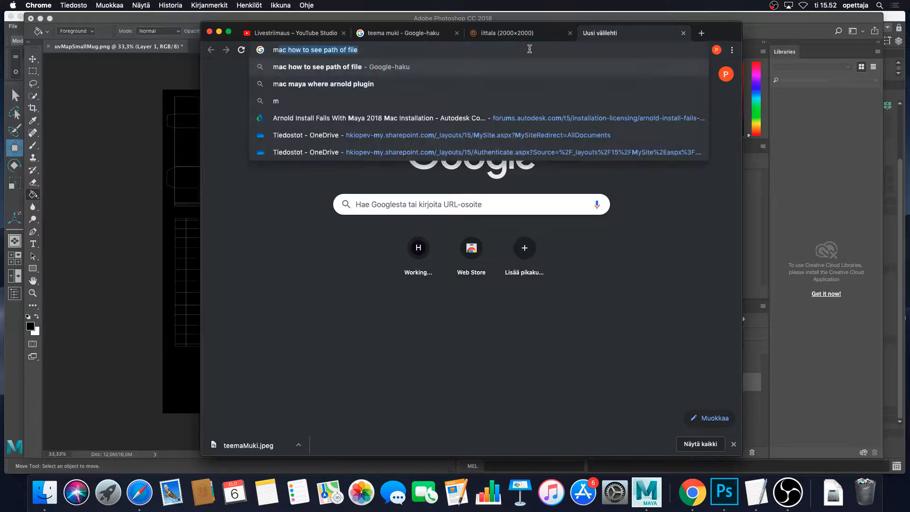
type("uu")
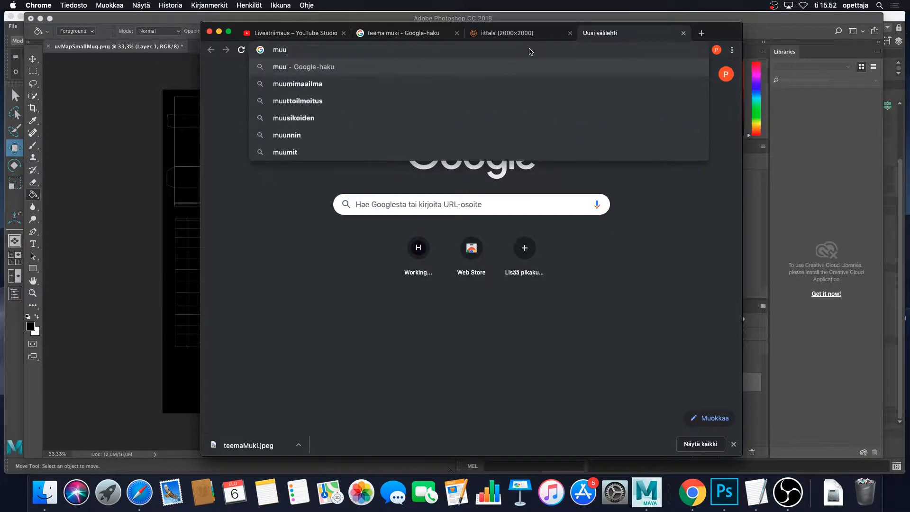
type("mipeikko")
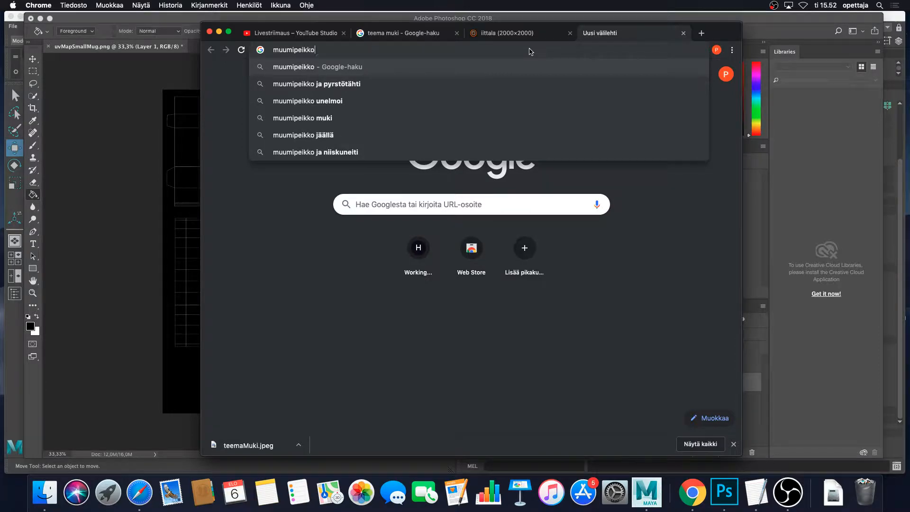
key("Return")
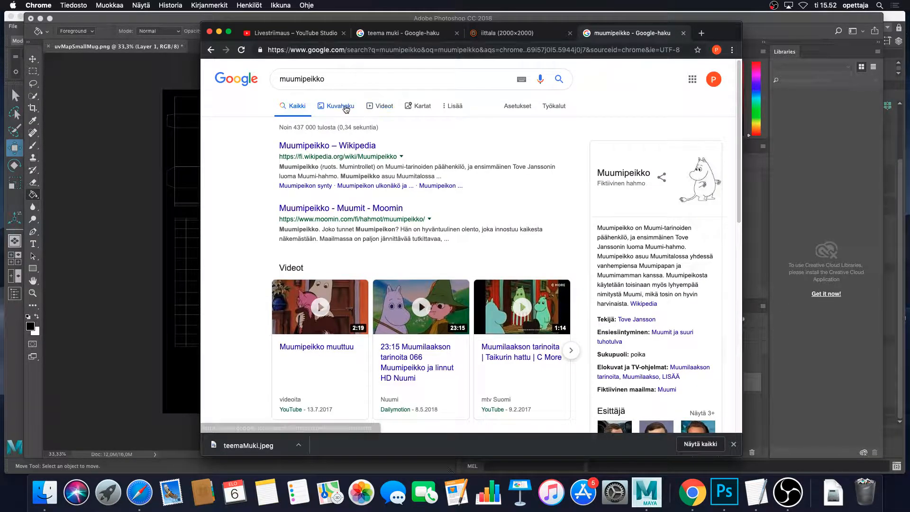
left_click(359, 110)
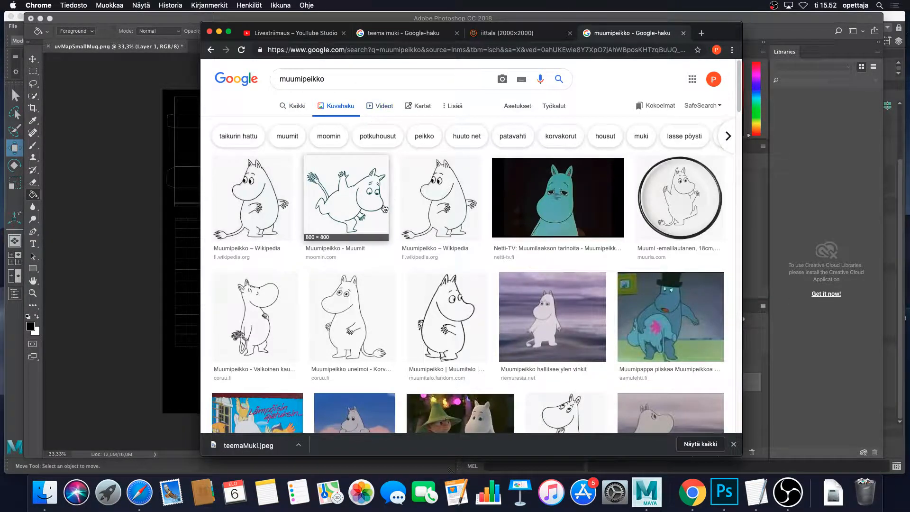
- Compare the Wikipedia and moomin.com drawings in the image results and preview the moomin.com one
left_click(369, 207)
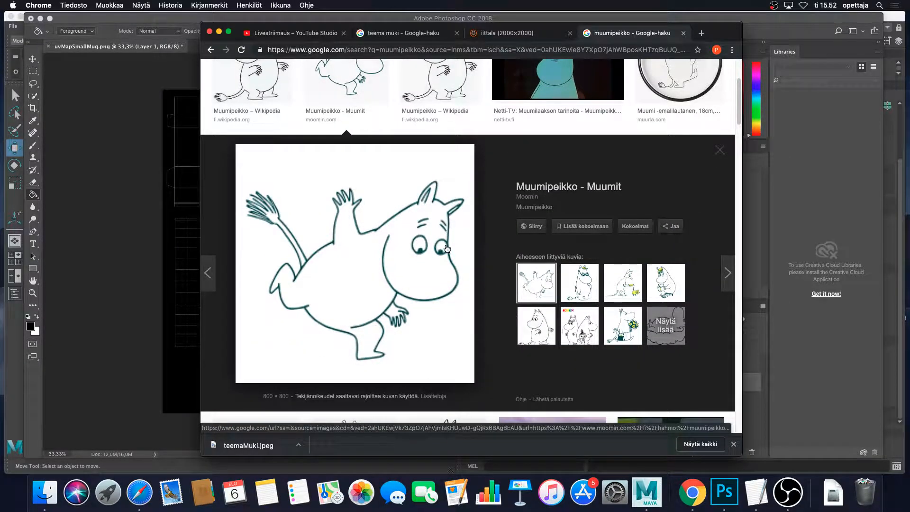
scroll(445, 249, "up", 3)
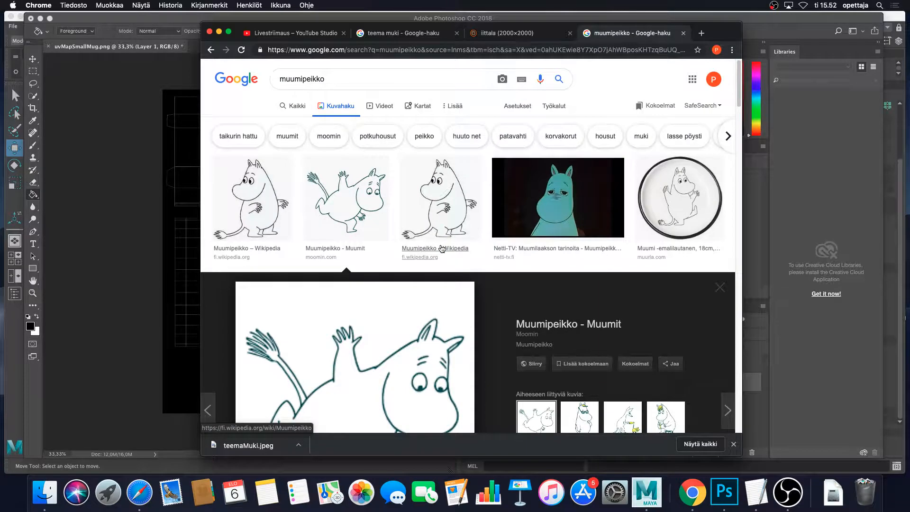
left_click(441, 248)
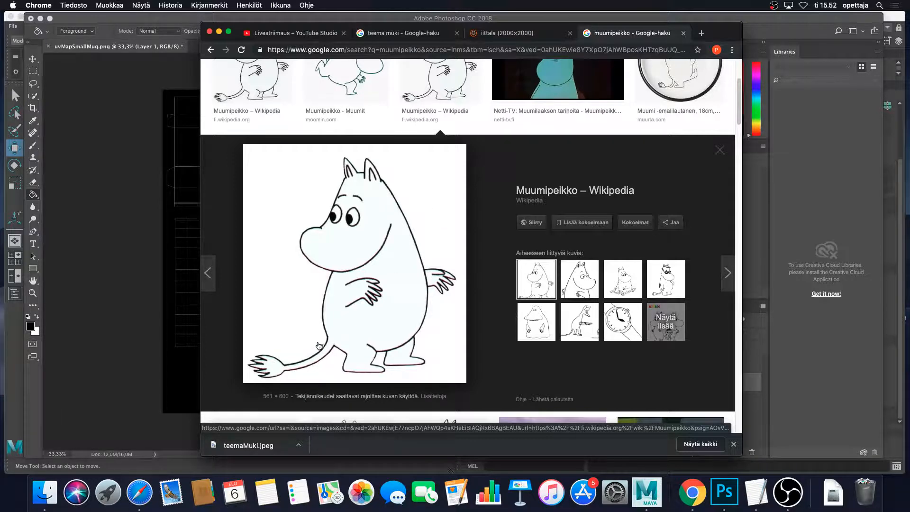
scroll(356, 330, "up", 2)
scroll(356, 330, "up", 1)
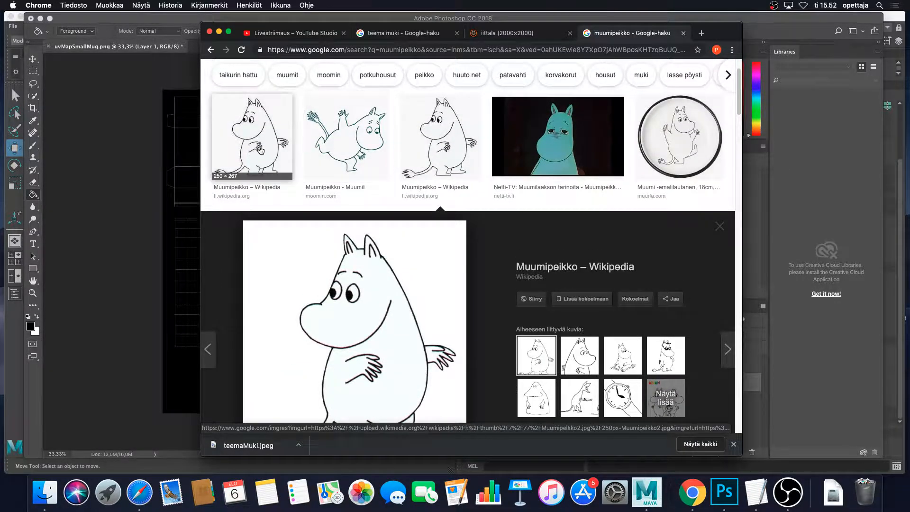
left_click(352, 154)
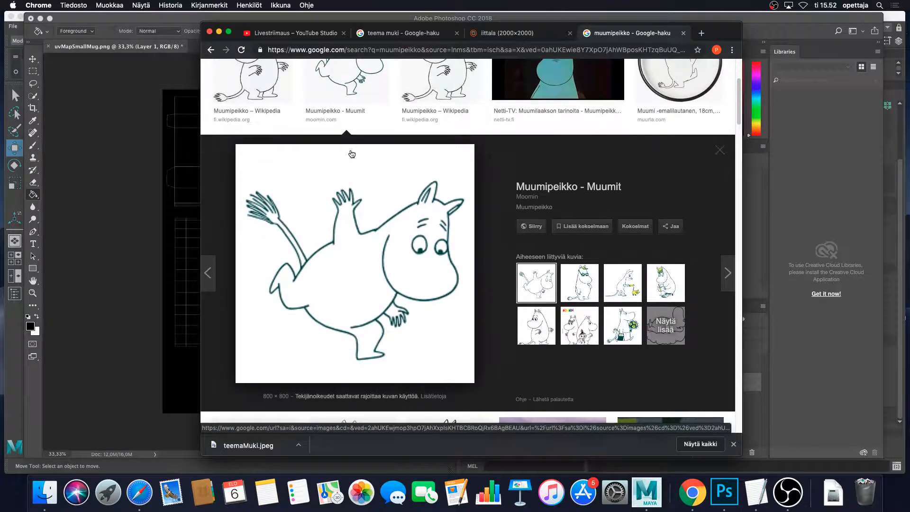
right_click(419, 208)
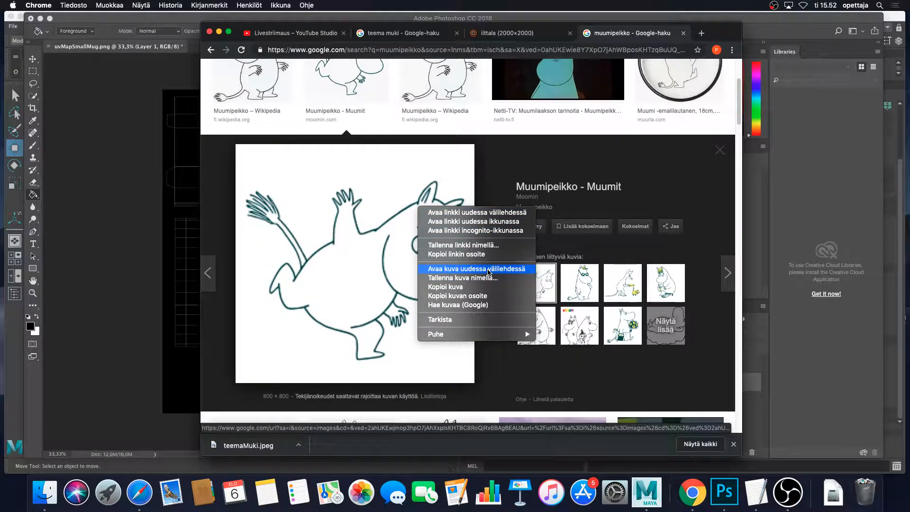
left_click(489, 269)
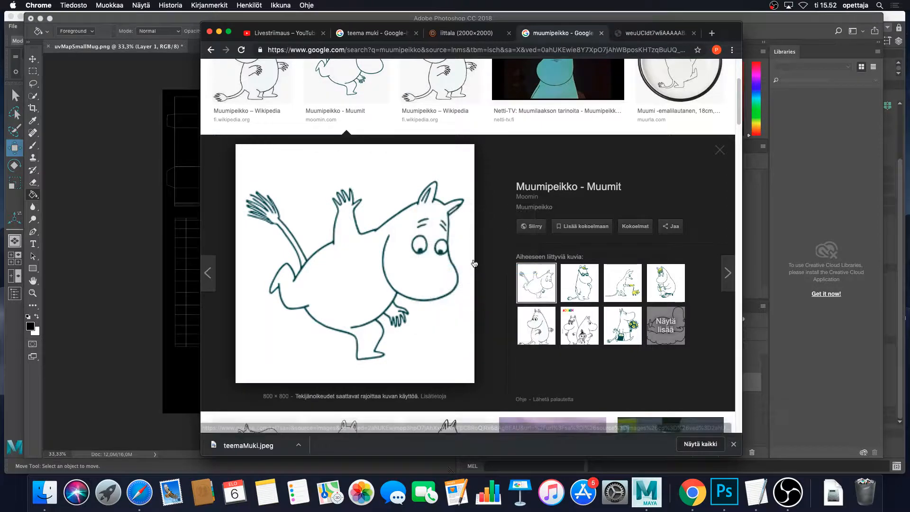
left_click(649, 36)
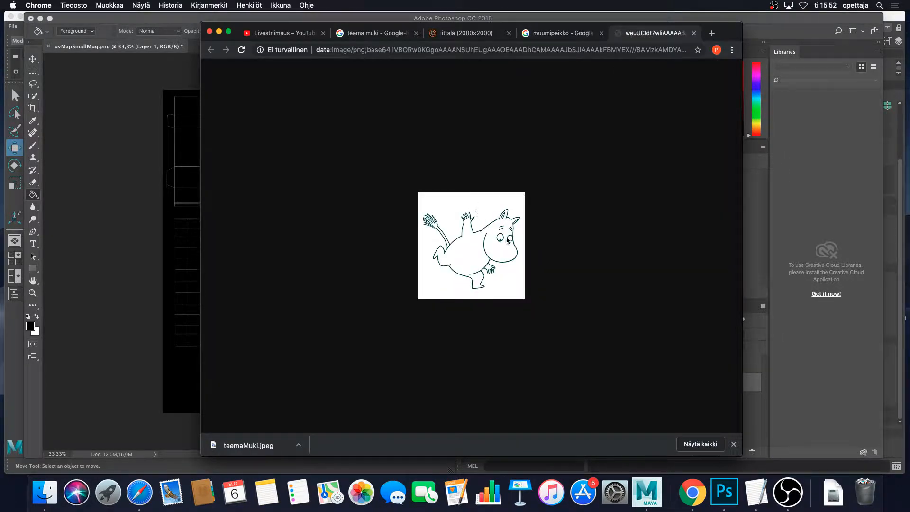
left_click(693, 33)
- Open the moomin.com source page of the previewed Muumipeikko drawing
left_click(411, 251)
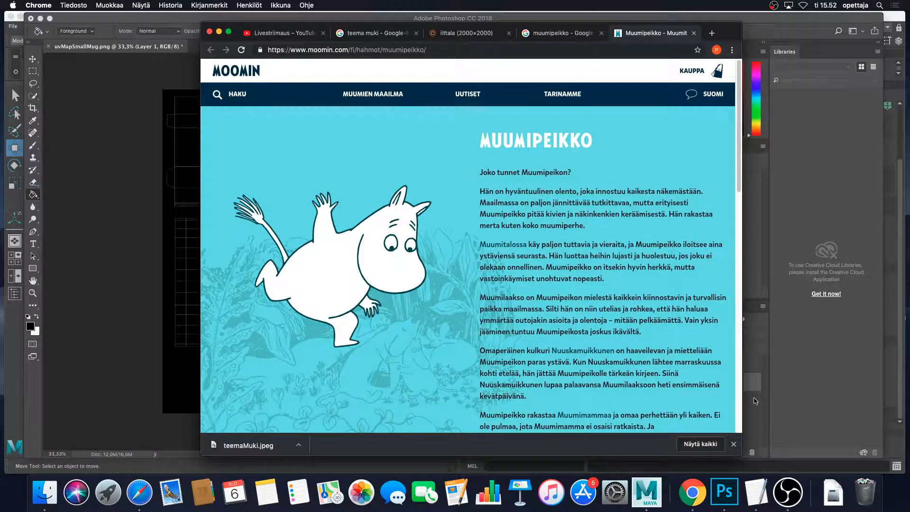
left_click(795, 492)
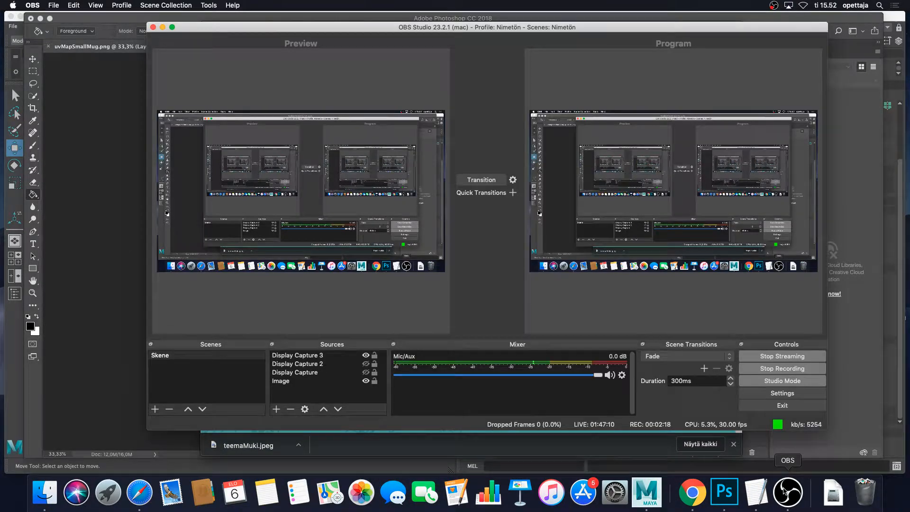
left_click(841, 436)
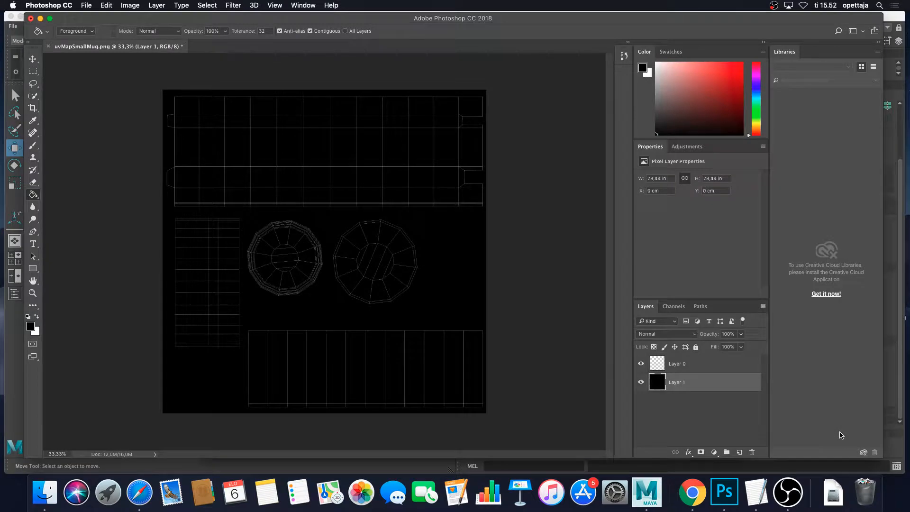
left_click(701, 500)
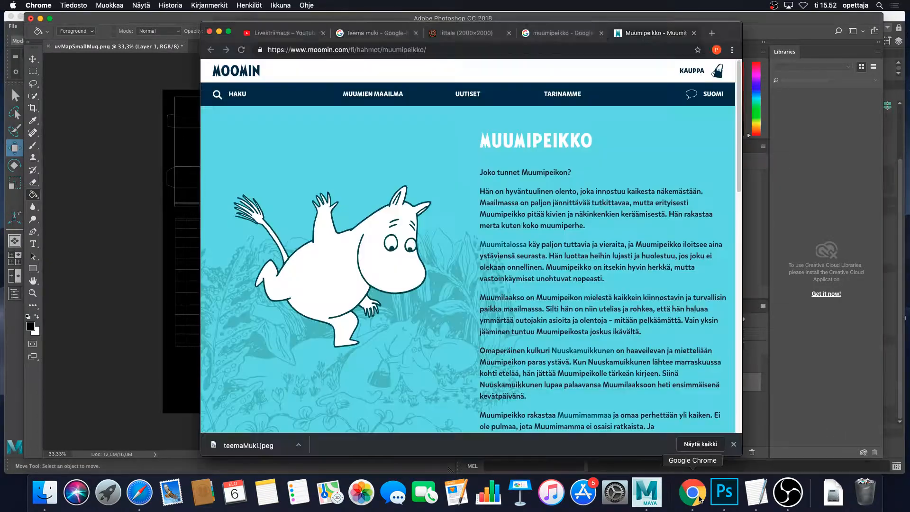
- Save the Muumipeikko drawing from the page to the desktop as the SVG image moomintroll-1
right_click(361, 274)
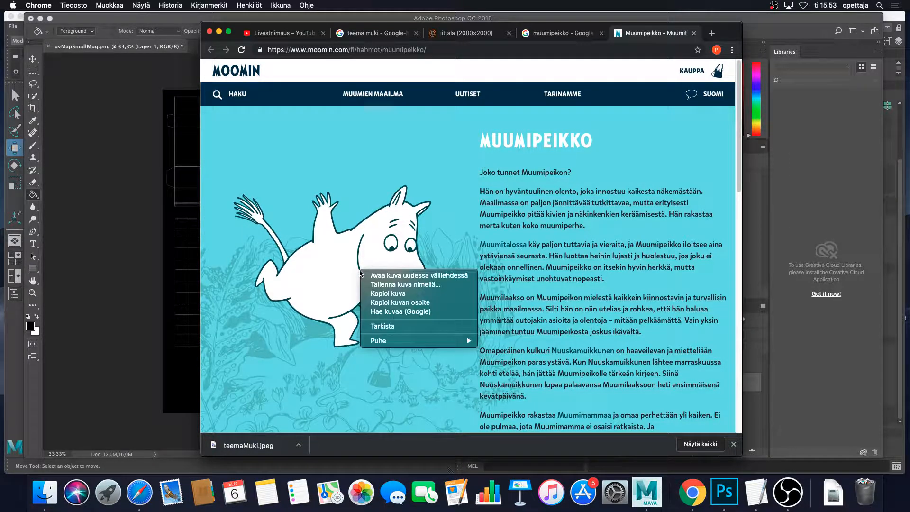
left_click(406, 284)
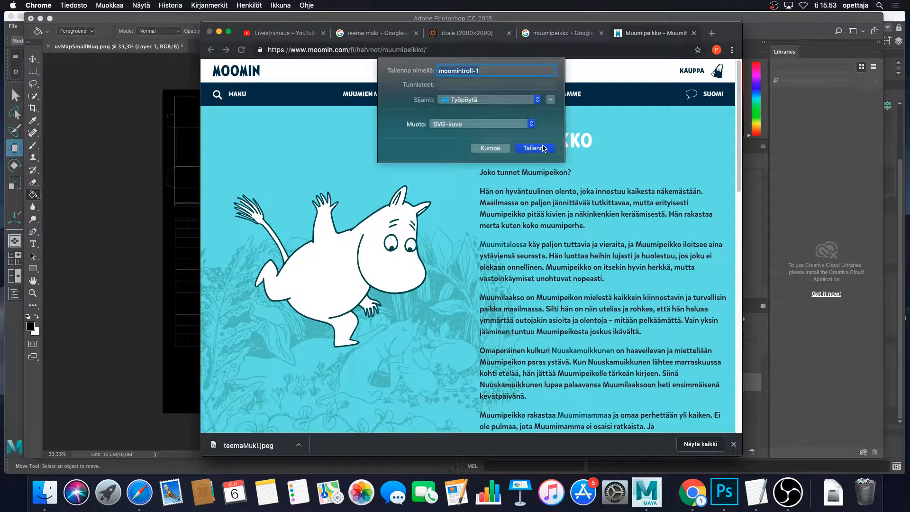
left_click(470, 123)
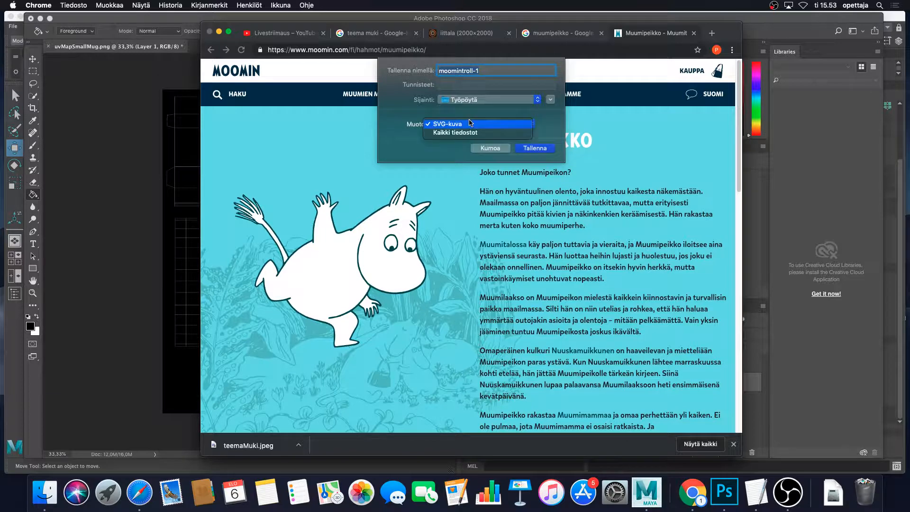
left_click(465, 123)
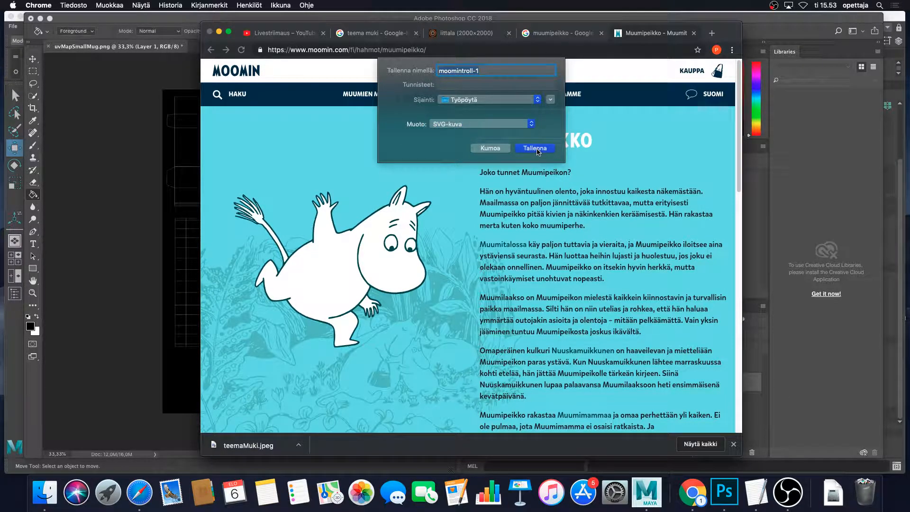
left_click(537, 149)
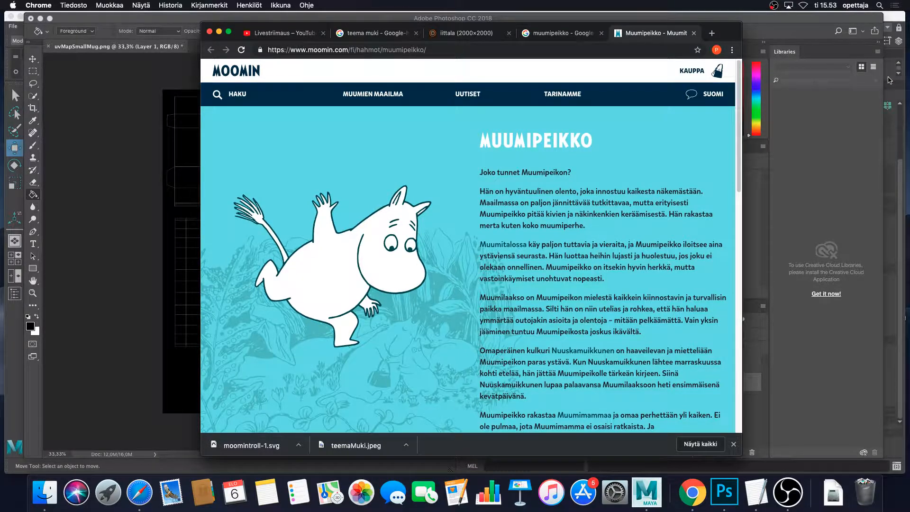
- Switch to Maya, select all the mug's UVs in the UV Editor and open the UV Snapshot options
left_click(890, 80)
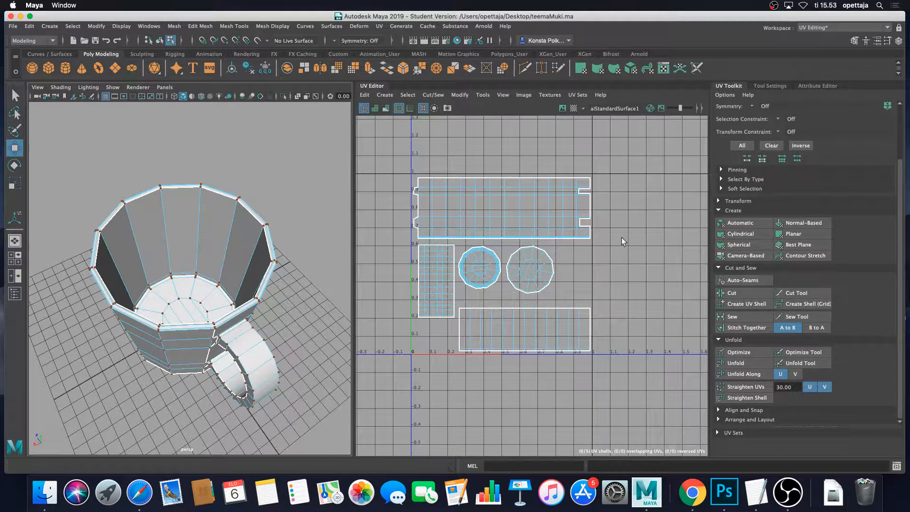
right_click_drag(565, 211, 604, 212)
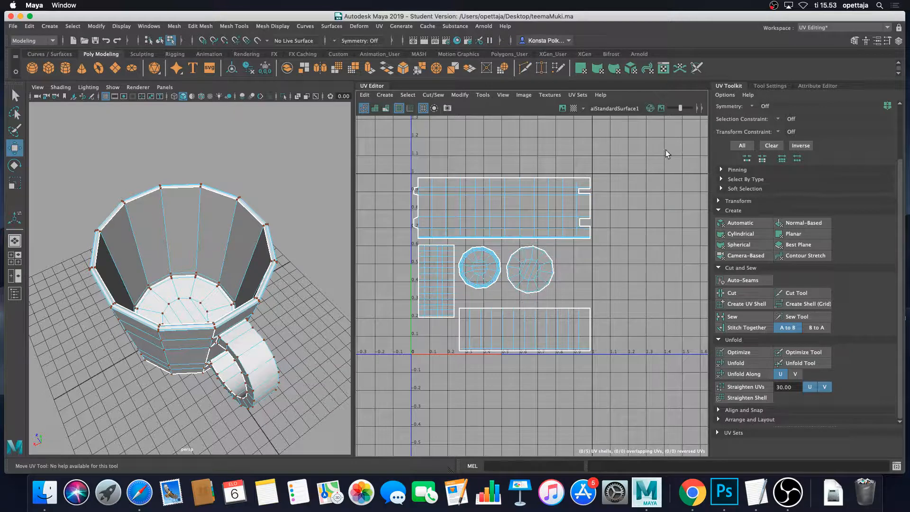
left_click_drag(670, 147, 393, 365)
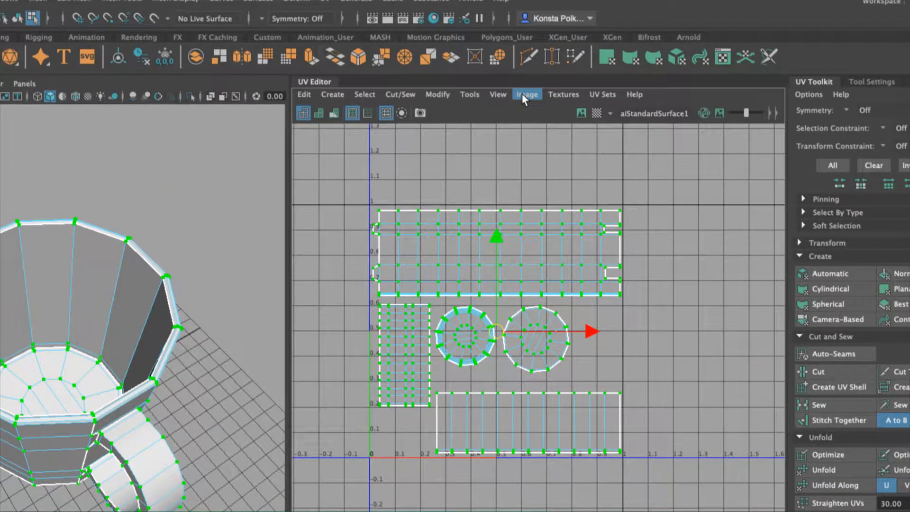
left_click(522, 93)
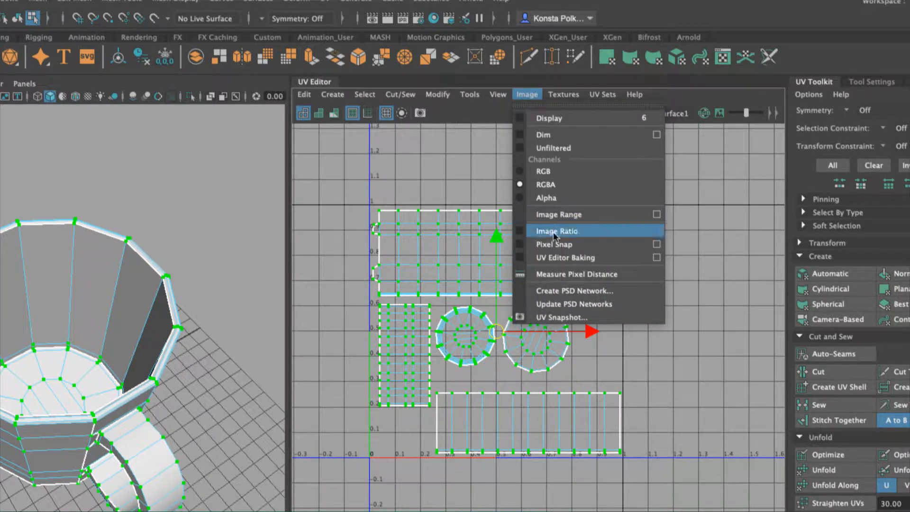
left_click(576, 318)
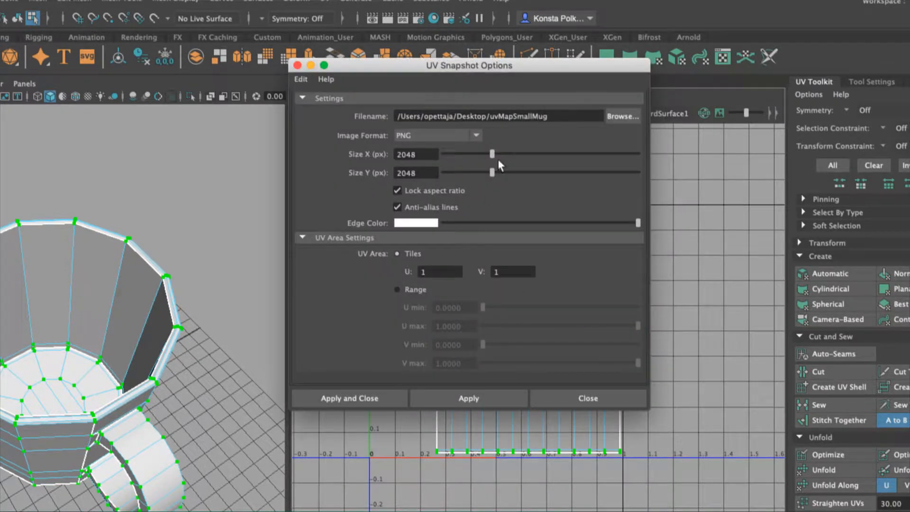
left_click_drag(510, 69, 513, 91)
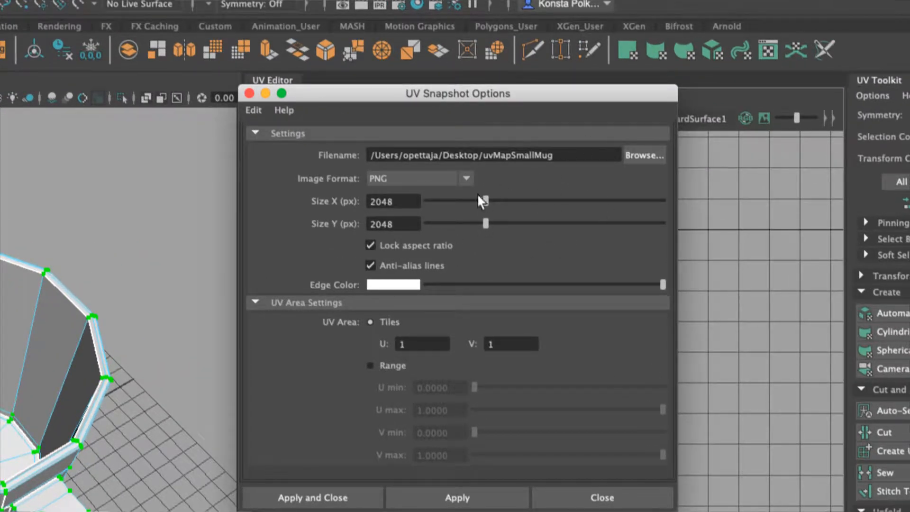
- Export the UV snapshot to the desktop as a PNG file named uvTeemaMug
left_click(635, 155)
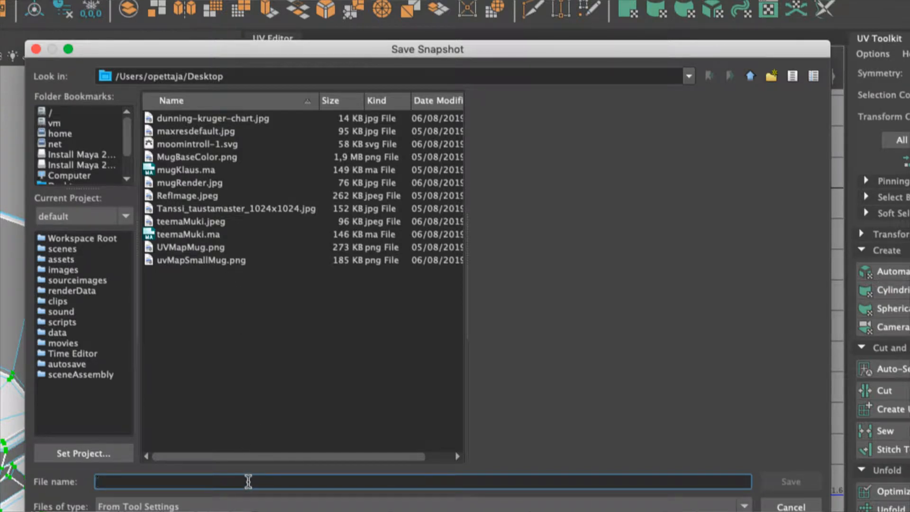
type("uv")
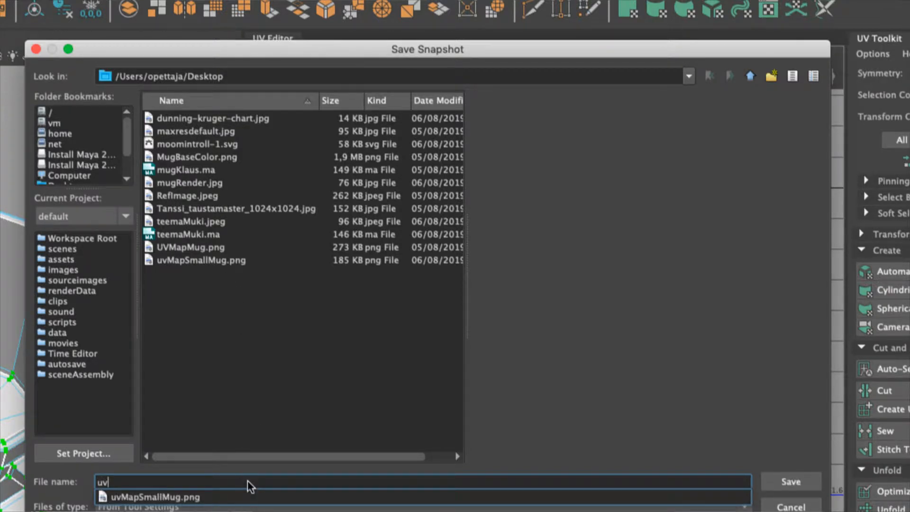
type("Teema")
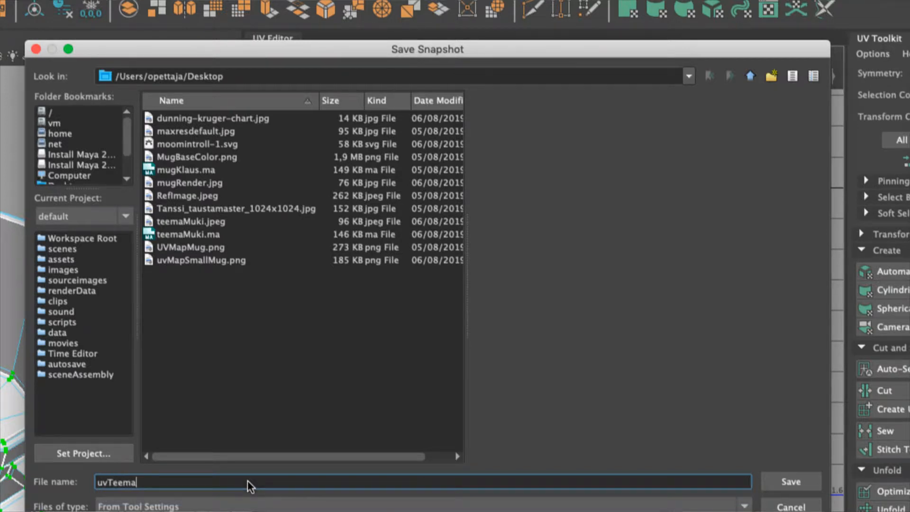
type("Mug")
key("Return")
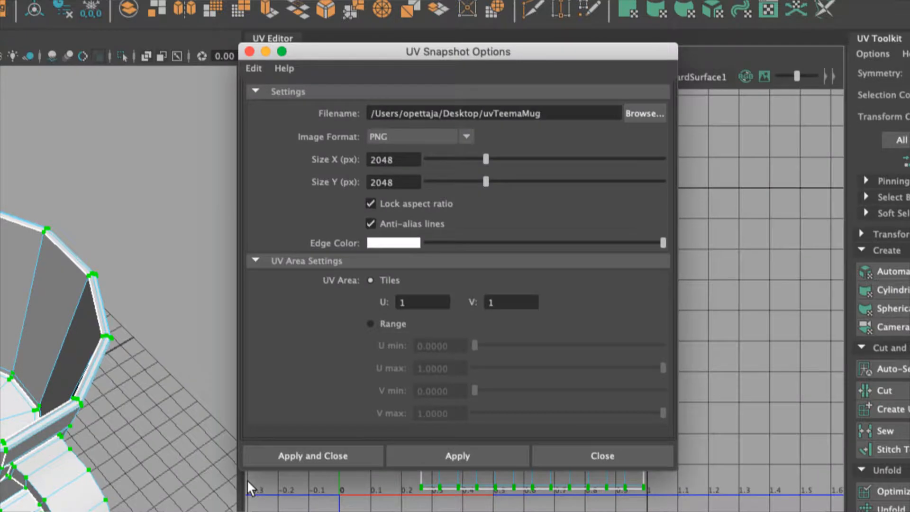
left_click(467, 137)
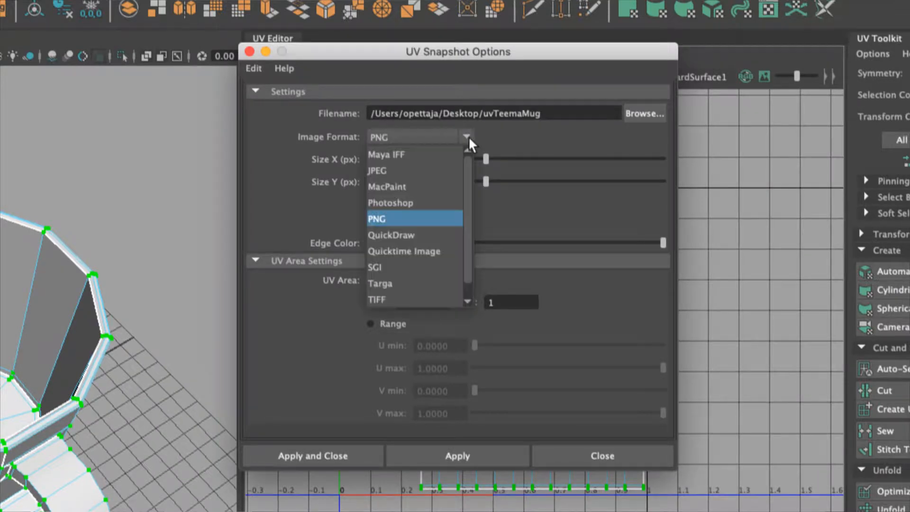
left_click(412, 220)
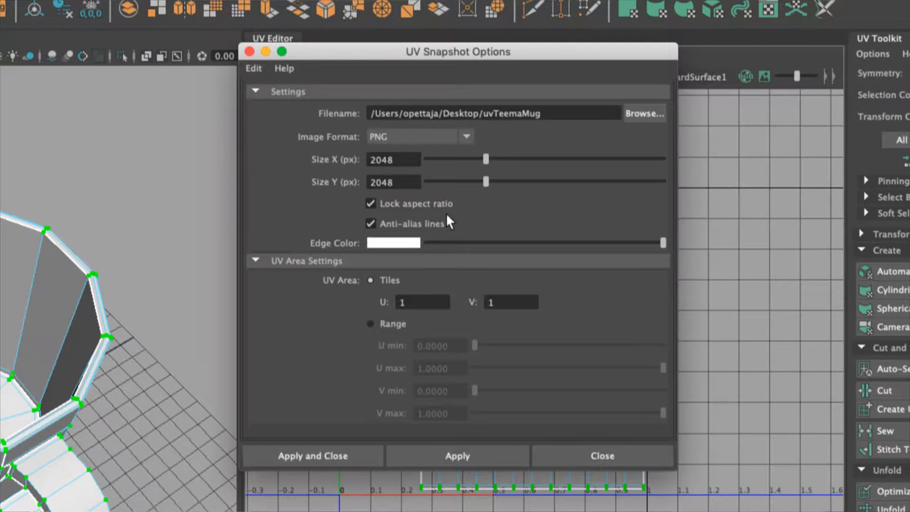
left_click(351, 452)
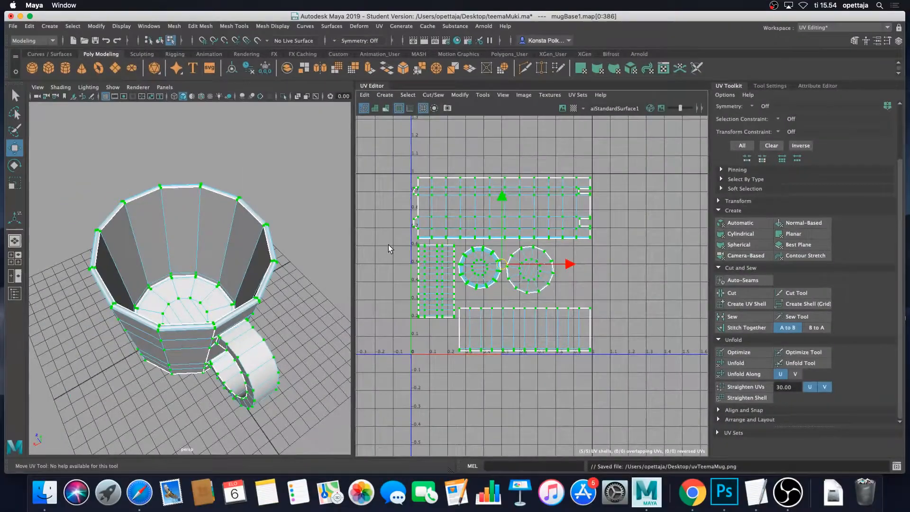
- Switch to Photoshop and open moomintroll-1.svg from the desktop, rasterizing it with the default settings
left_click(725, 494)
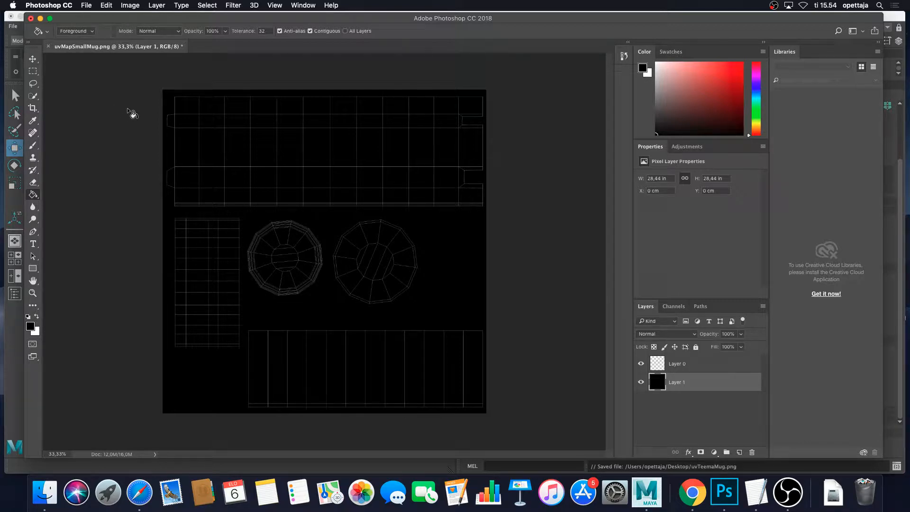
left_click(88, 5)
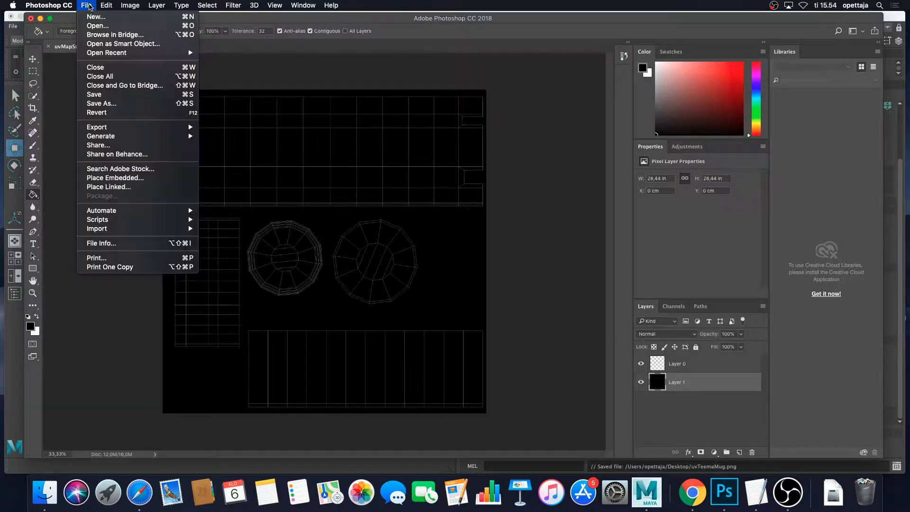
left_click(97, 26)
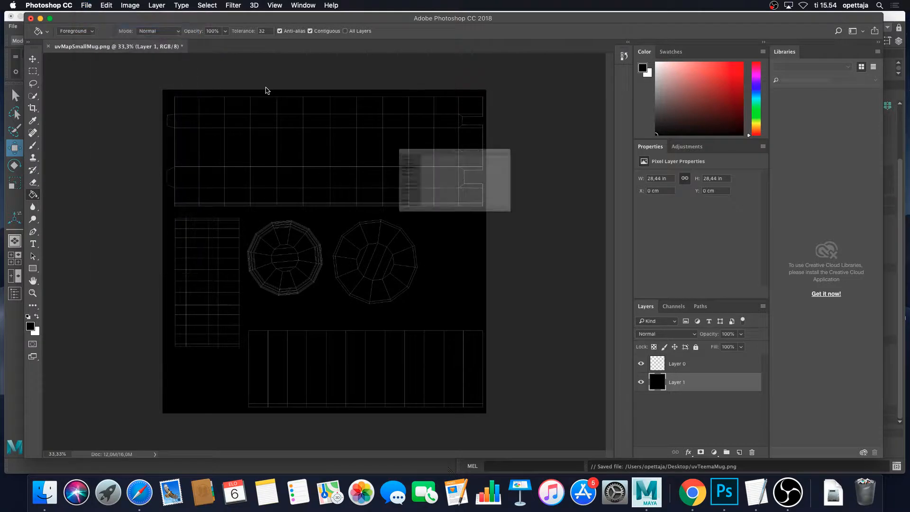
left_click(387, 116)
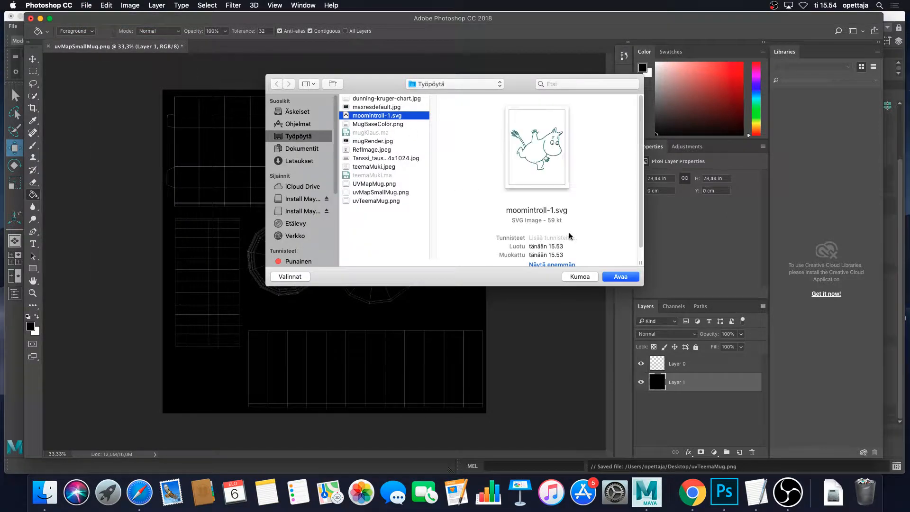
left_click(618, 276)
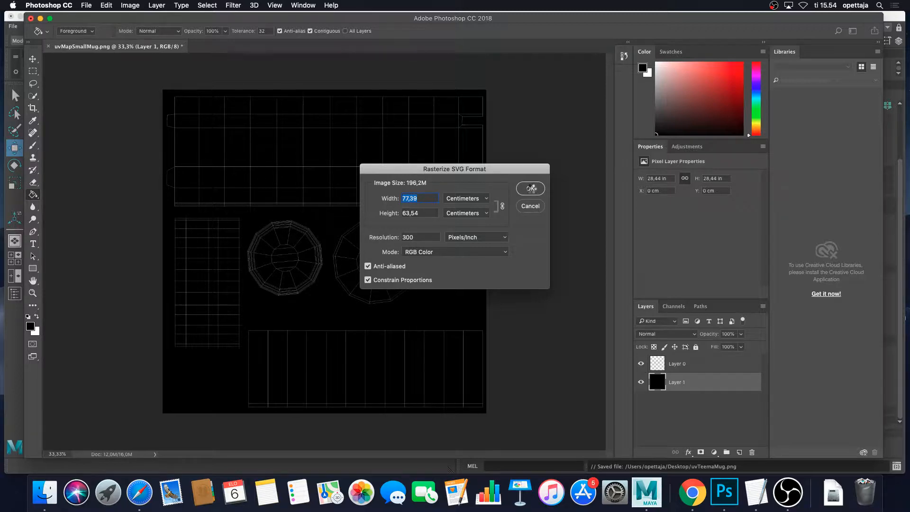
left_click(531, 188)
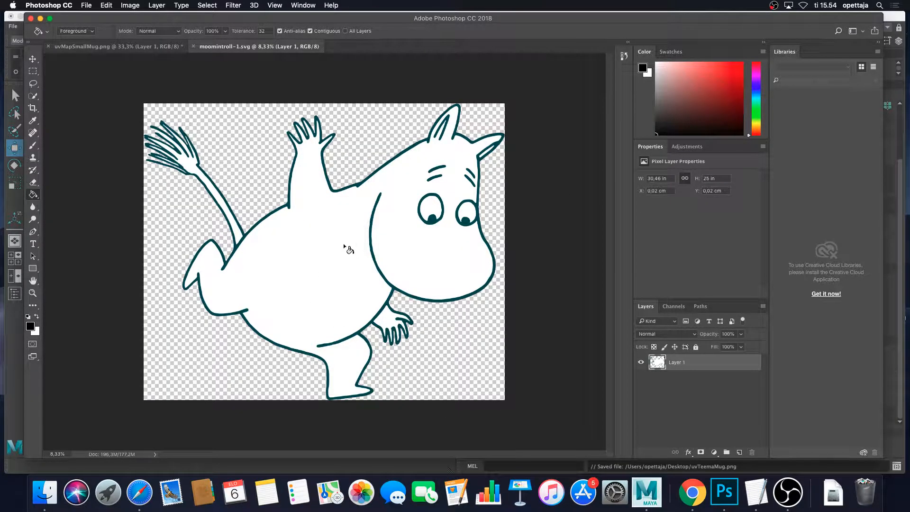
- Duplicate the Muumipeikko layer into the uvMapSmallMug.png document and show that document
right_click(703, 363)
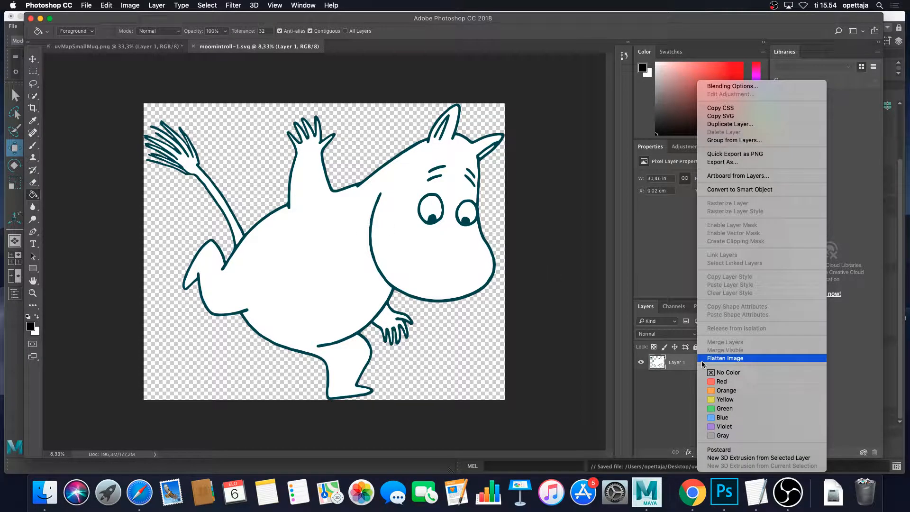
left_click(747, 128)
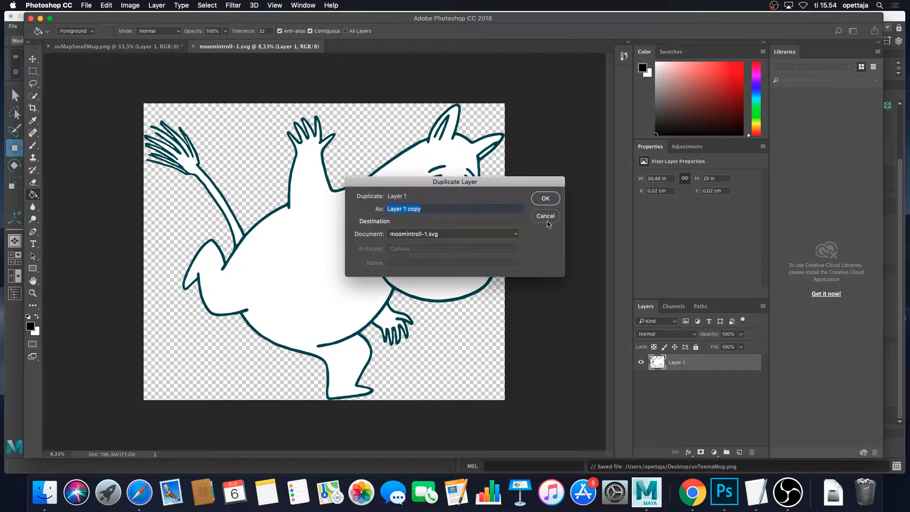
left_click(485, 234)
left_click(486, 225)
left_click(545, 198)
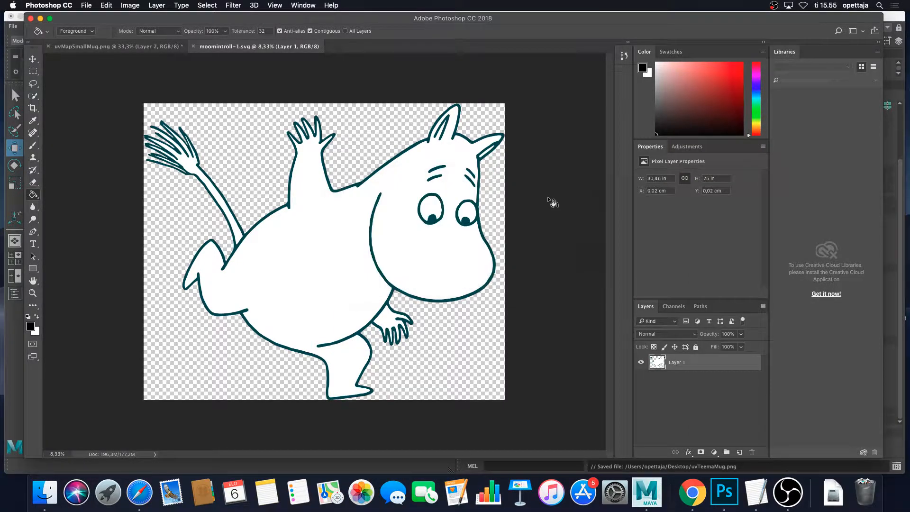
left_click(126, 51)
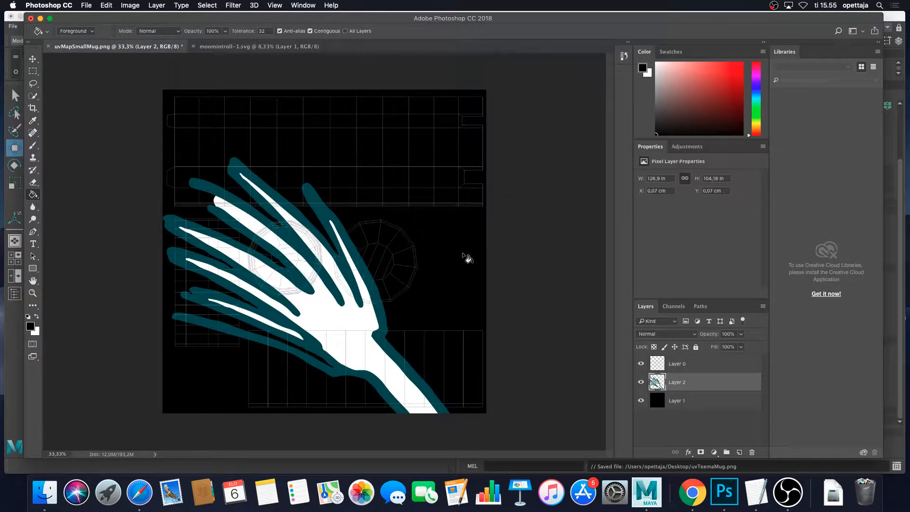
- Free-transform the oversized Muumipeikko layer down to about 9.7% and place it over the left part of the mug's wide side UV shell
key("super+minus")
key("super+minus")
key("super+minus")
key("super+minus")
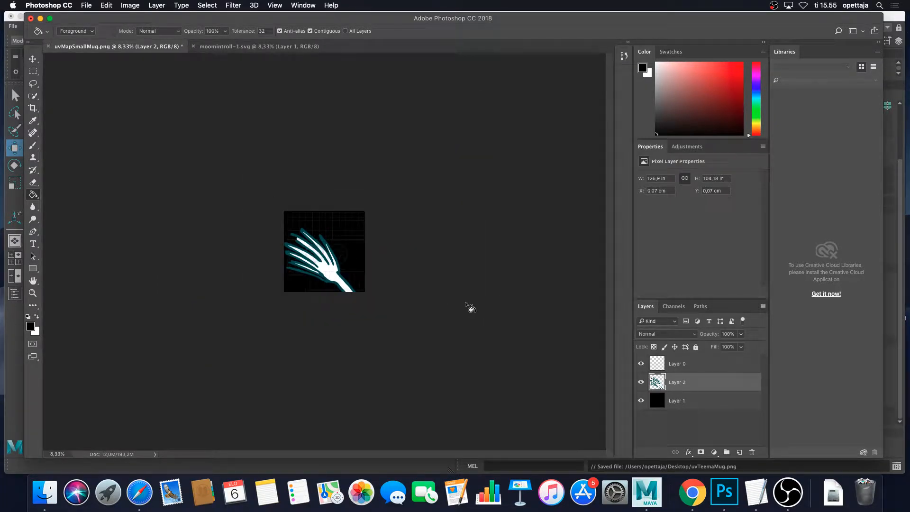
key("super+t")
left_click_drag(528, 343, 389, 229)
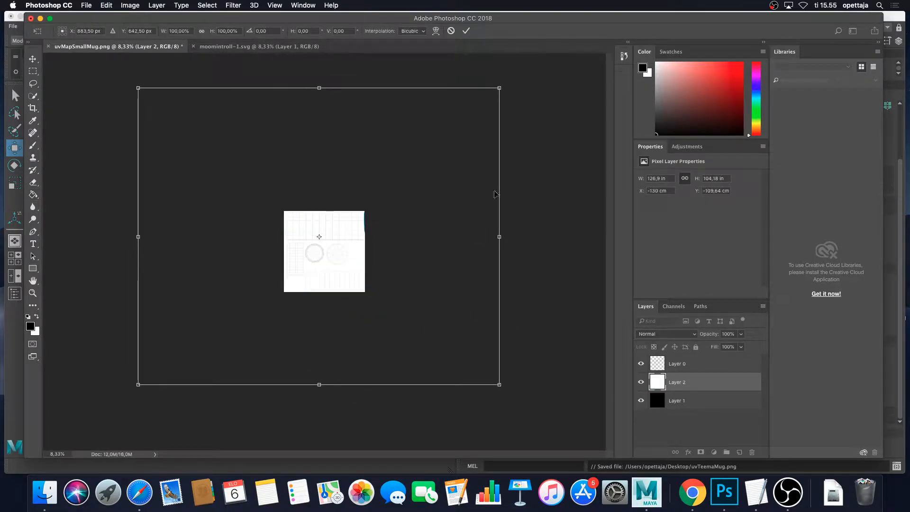
left_click_drag(500, 88, 318, 235)
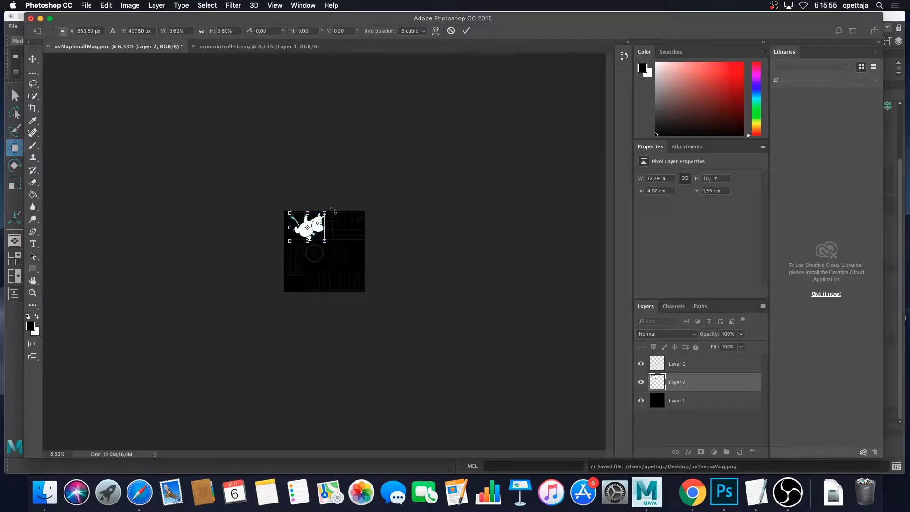
- Shrink the Muumipeikko drawing to about 9 × 7.4 in so it fits inside the wide UV shell, and apply the transform
left_click(316, 226, "super")
left_click(316, 225, "super")
left_click(316, 225, "super")
left_click(317, 224, "super")
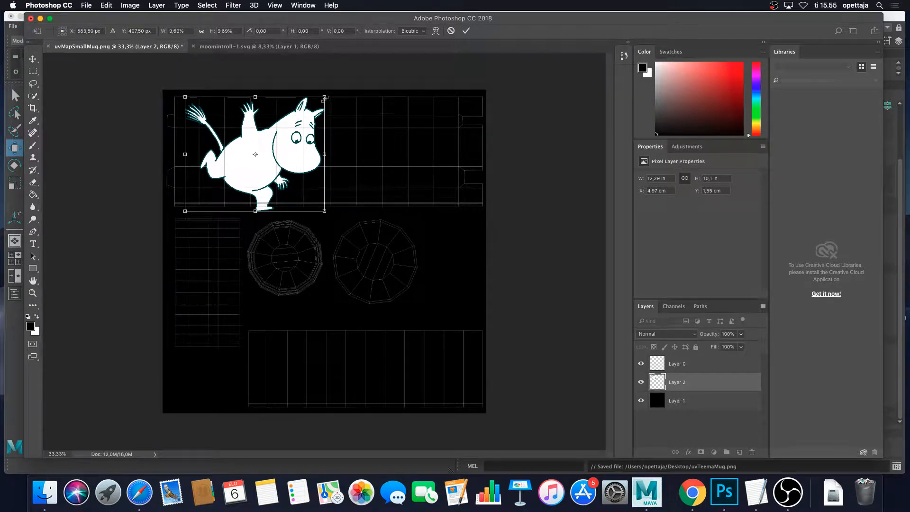
left_click_drag(324, 97, 275, 135)
key("Return")
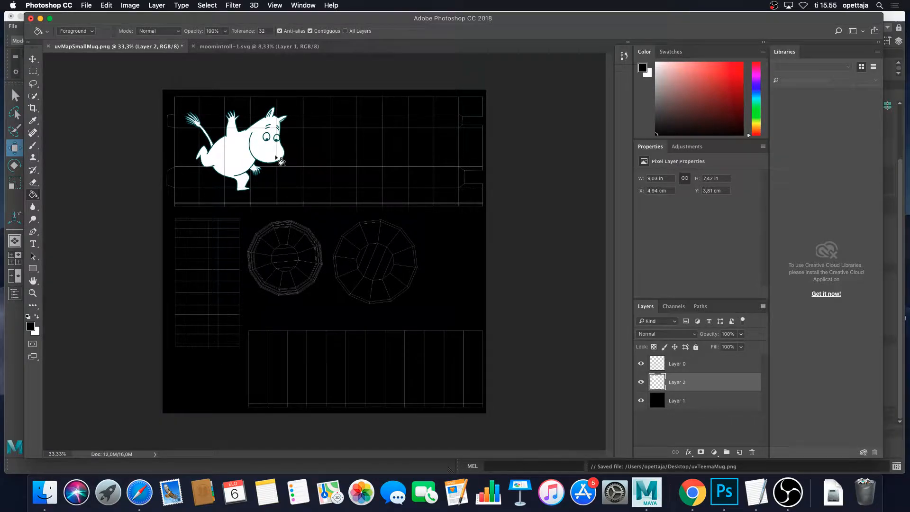
scroll(263, 143, "up", 1, "alt")
left_click_drag(263, 143, 305, 181)
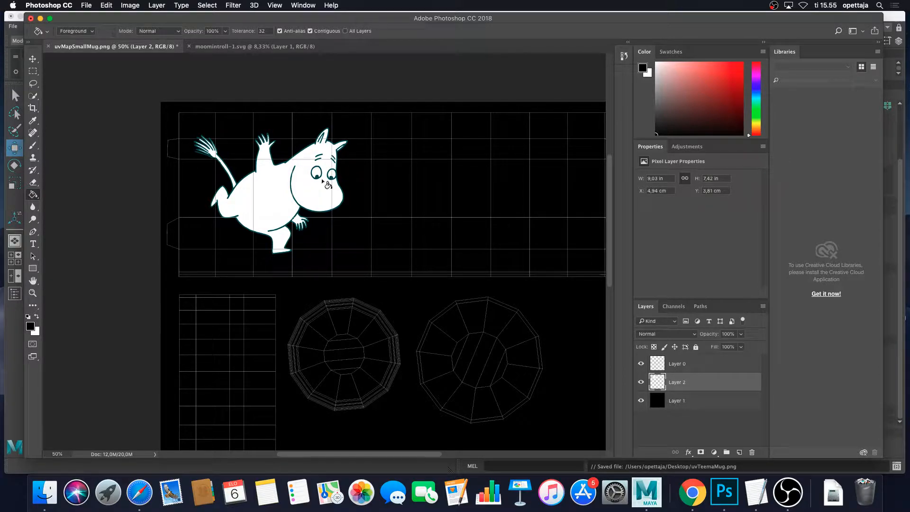
left_click_drag(529, 280, 489, 265)
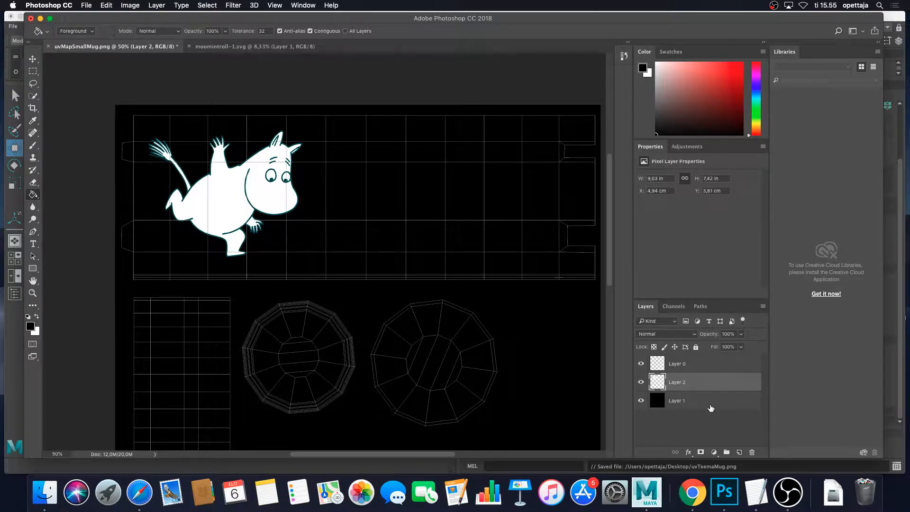
- Make Layer 1 active and set the foreground colour to a bright cyan with hue 179° for filling
left_click(696, 405)
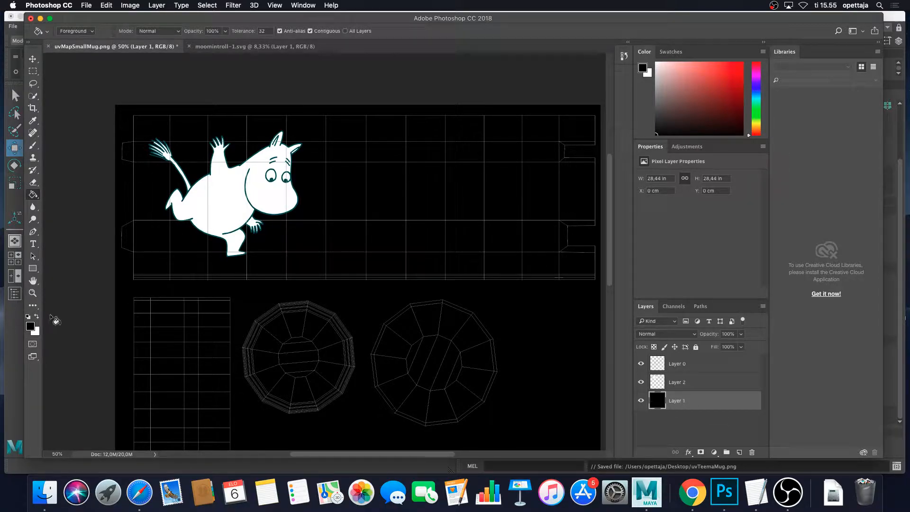
left_click(30, 327)
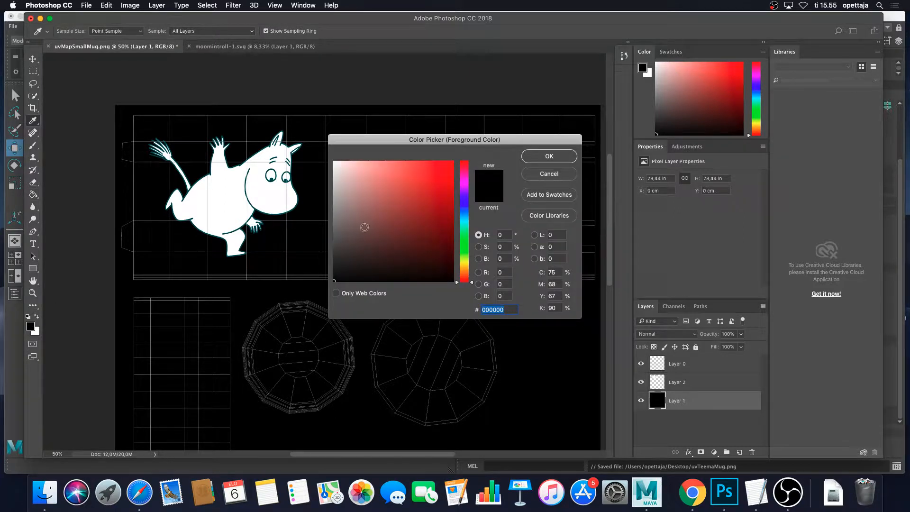
left_click(467, 223)
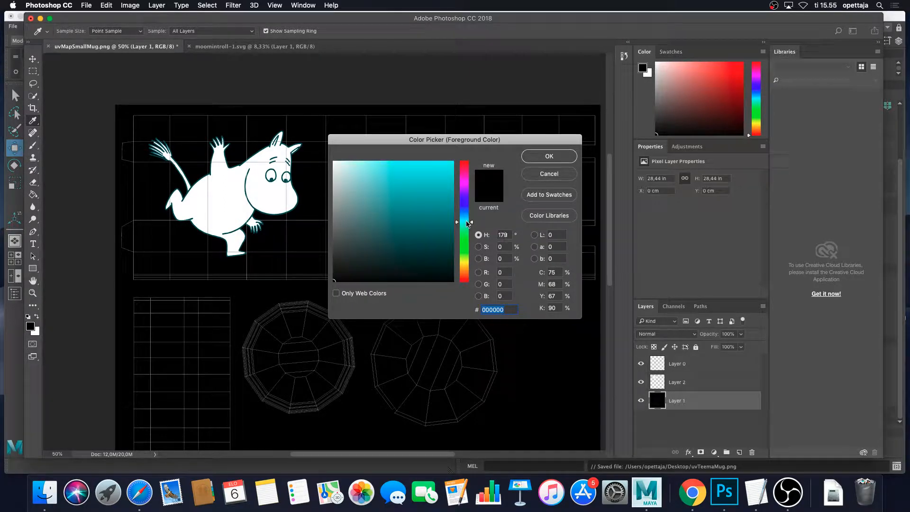
left_click_drag(427, 206, 385, 155)
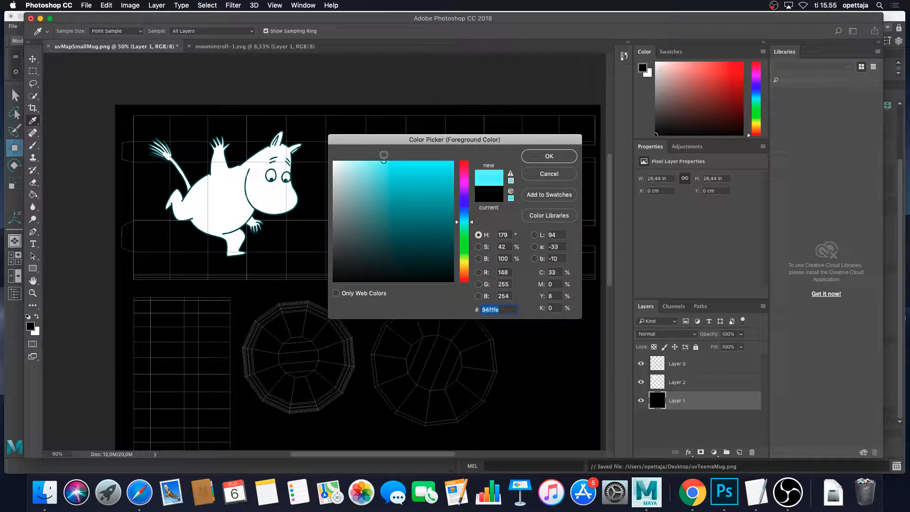
left_click(541, 155)
key("g")
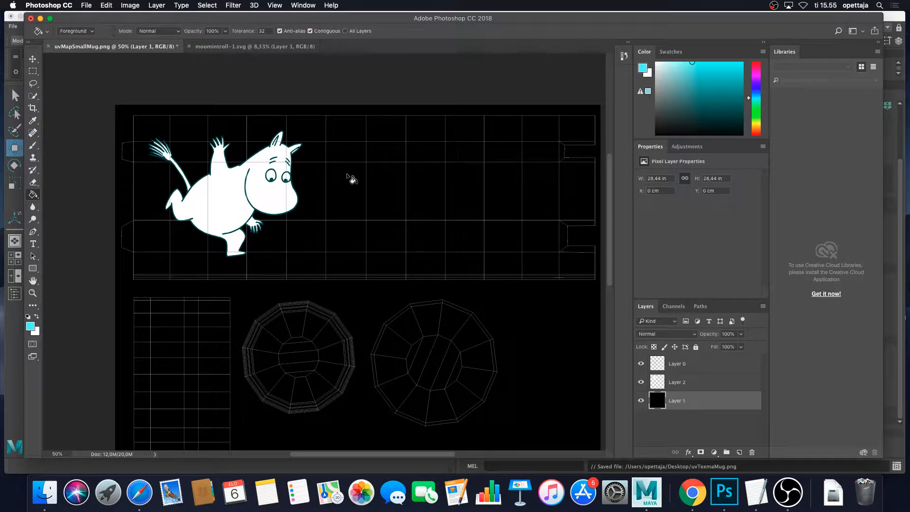
- Marquee-select the black background around the wide UV shell on Layer 1 and fill it with the bright cyan using Paint Bucket
key("m")
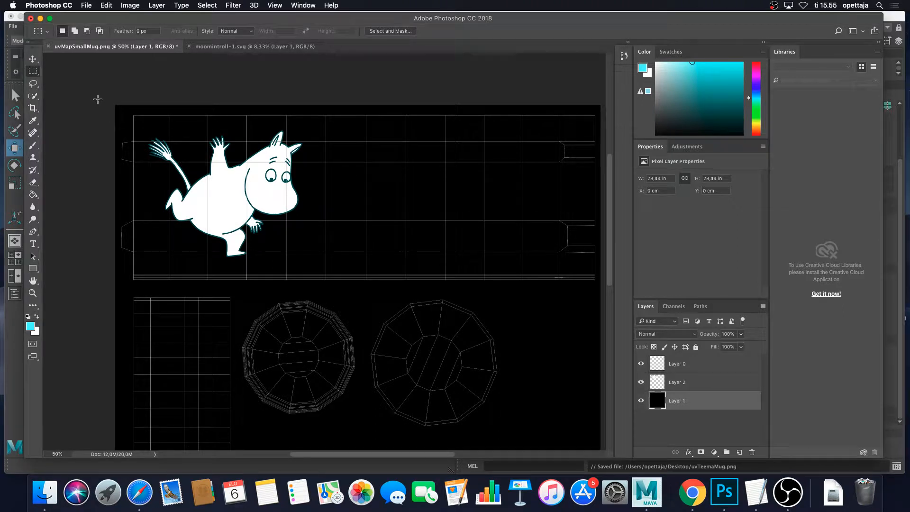
left_click_drag(115, 105, 606, 287)
key("g")
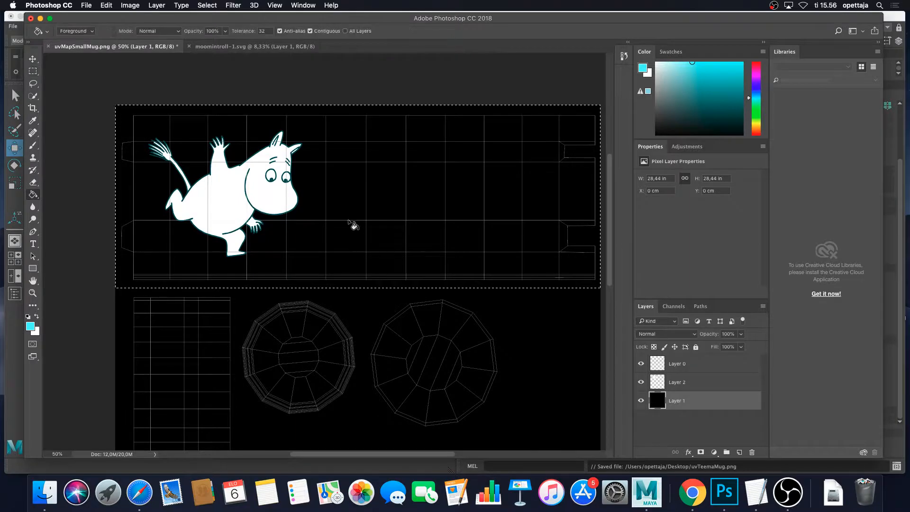
left_click(351, 219)
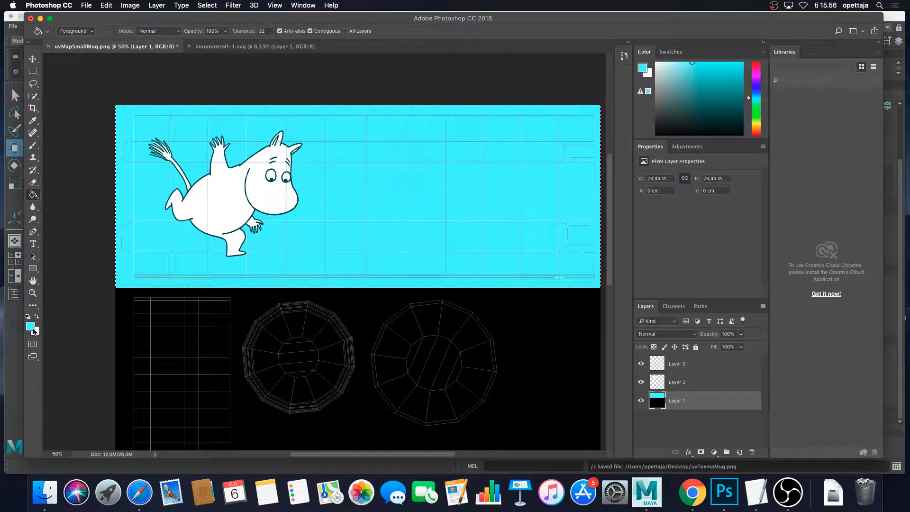
- Refill the selected band around the wide UV shell with a very pale cyan
left_click(30, 326)
mouse_move(373, 180)
left_mouse_down()
mouse_move(368, 187)
mouse_move(350, 157)
left_mouse_up()
left_click(549, 156)
left_click(501, 133)
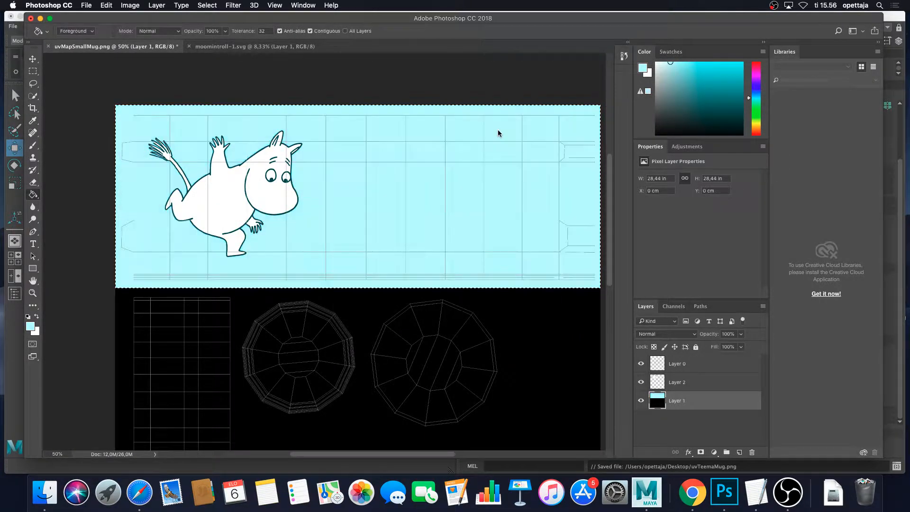
- Pick a slightly darker, muted turquoise of the same hue and refill the selected band with it
left_click(30, 327)
left_click_drag(360, 165, 363, 160)
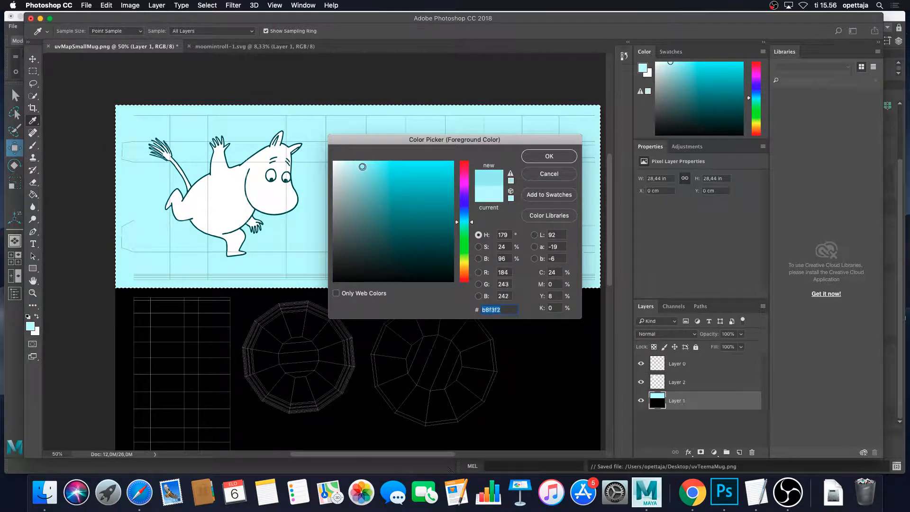
left_click(549, 156)
left_click(493, 135)
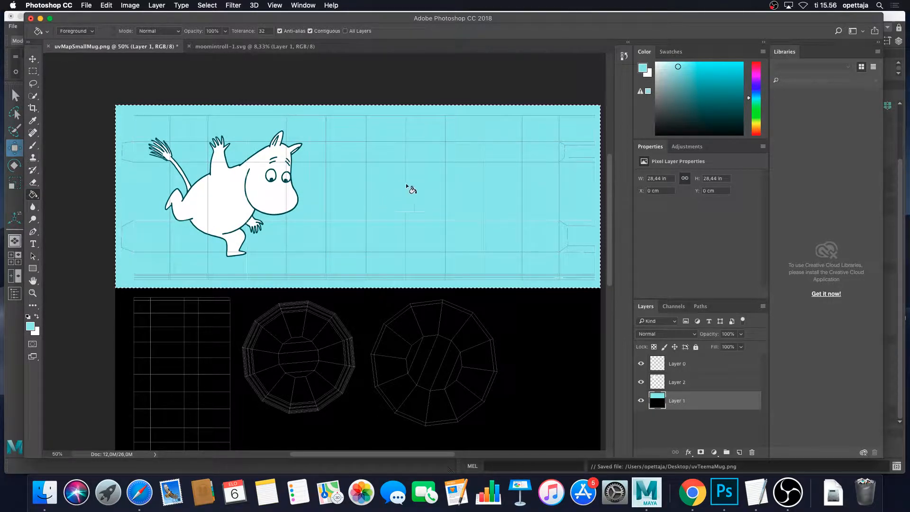
- Make Layer 2 with the Muumipeikko drawing active and clear the marquee selection around the filled band
left_click(700, 382)
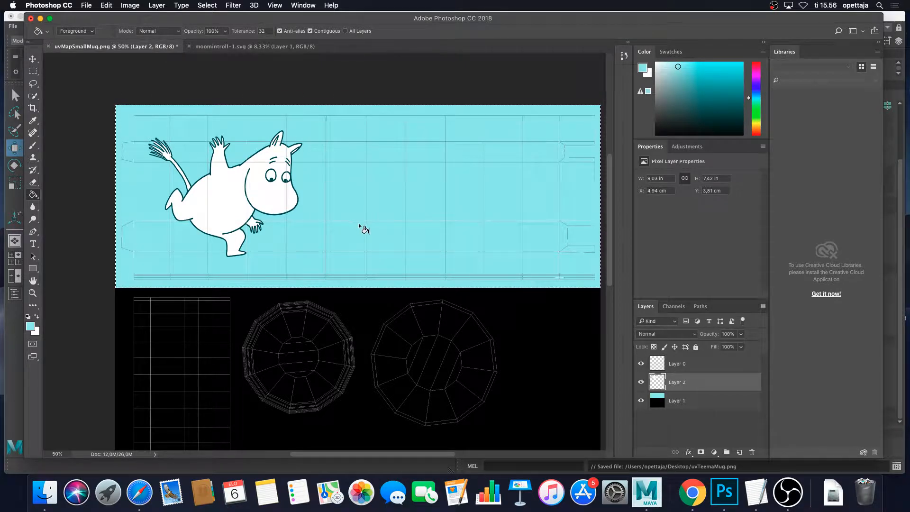
key("super+t")
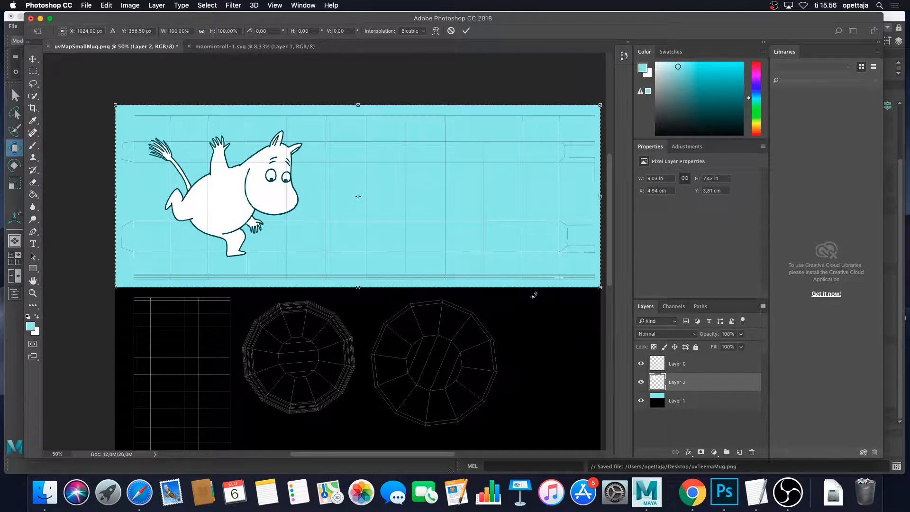
key("Return")
key("g")
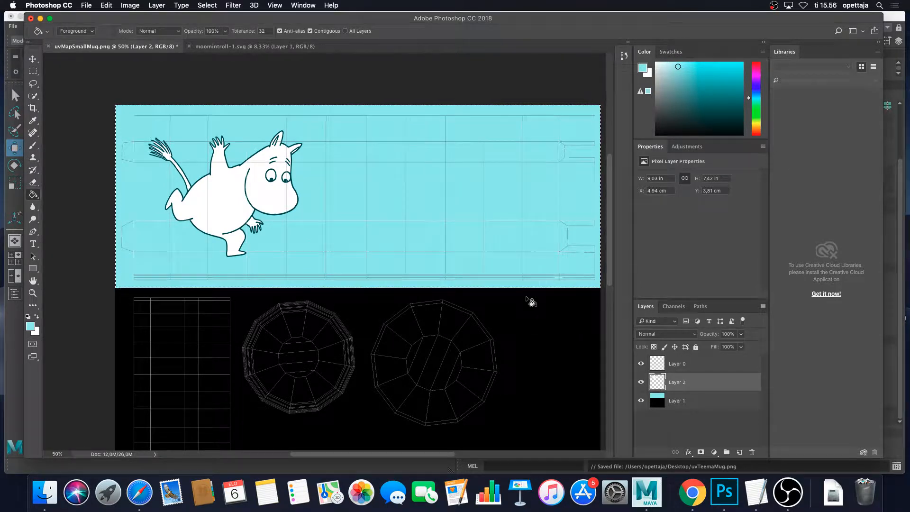
key("m")
left_click(500, 256)
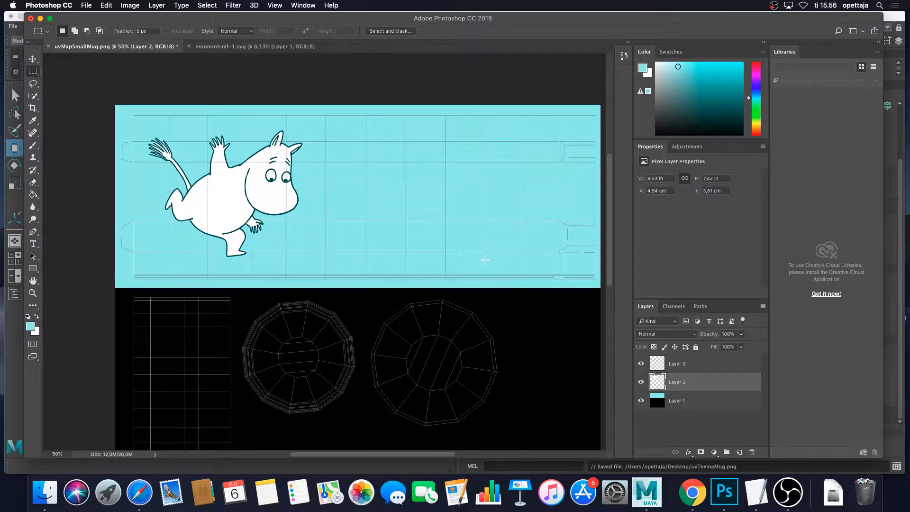
- Free-transform the Muumipeikko drawing to about 66% (5.9 × 4.9 in) and place it in the upper-left part of the turquoise band
key("ctrl+t")
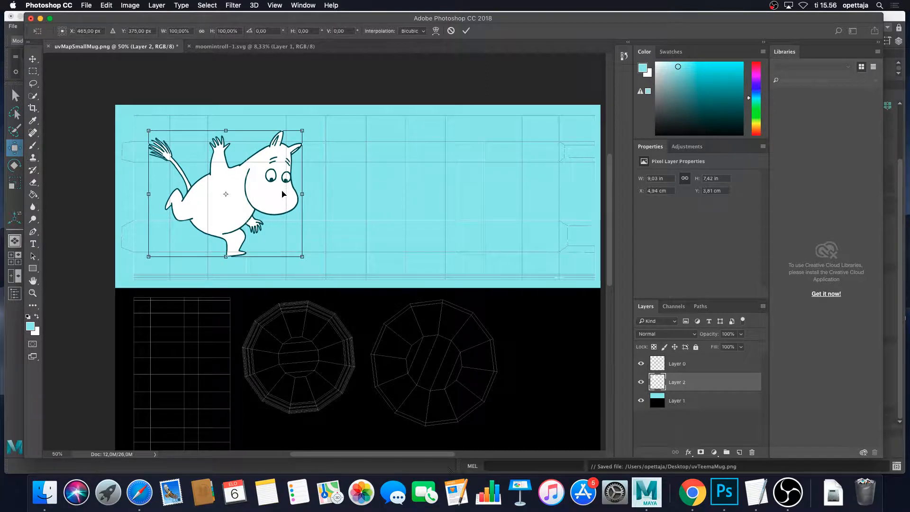
left_click_drag(271, 196, 290, 185)
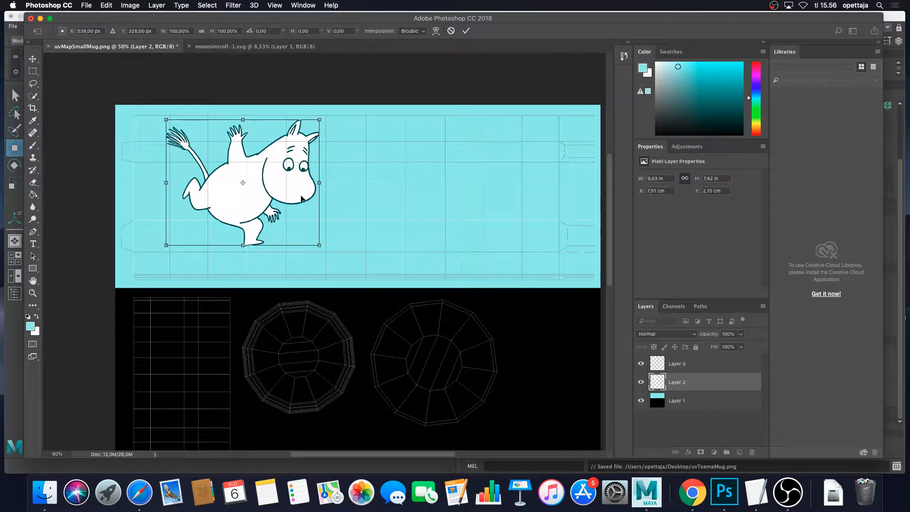
left_click_drag(320, 249, 267, 203)
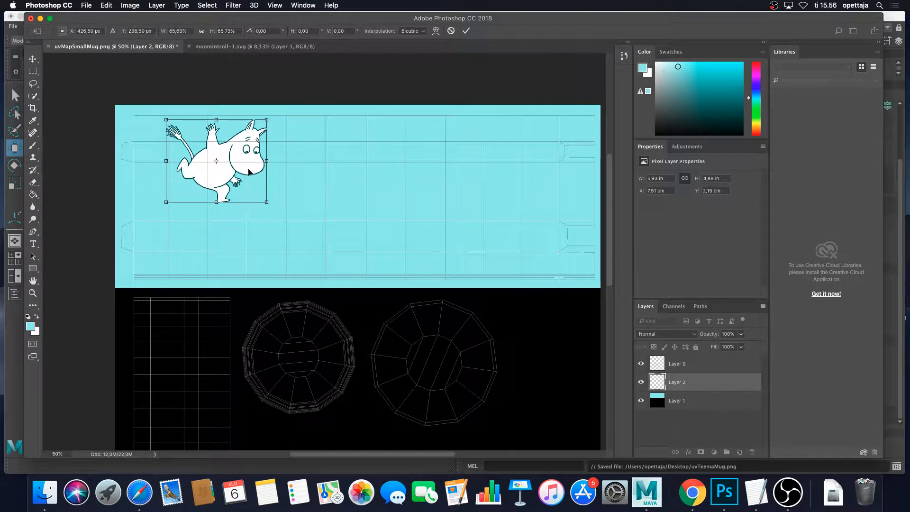
left_click_drag(246, 170, 228, 170)
key("Return")
key("m")
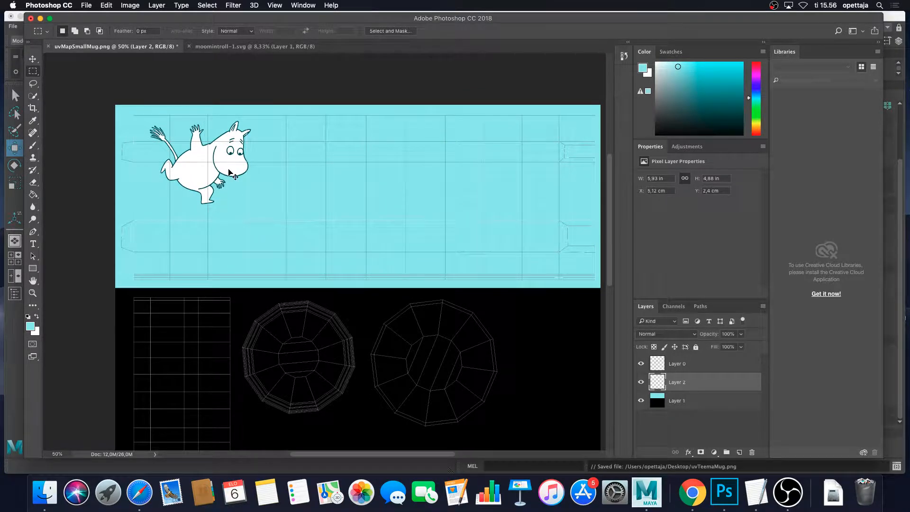
- Duplicate the Muumipeikko layer, place the copy below and to the right of the original, scaled to about 63.5% and rotated about -54°
key("super+j")
key("v")
left_click_drag(227, 168, 322, 229)
key("super+t")
left_click_drag(351, 187, 286, 211, "shift")
left_click_drag(313, 238, 317, 199)
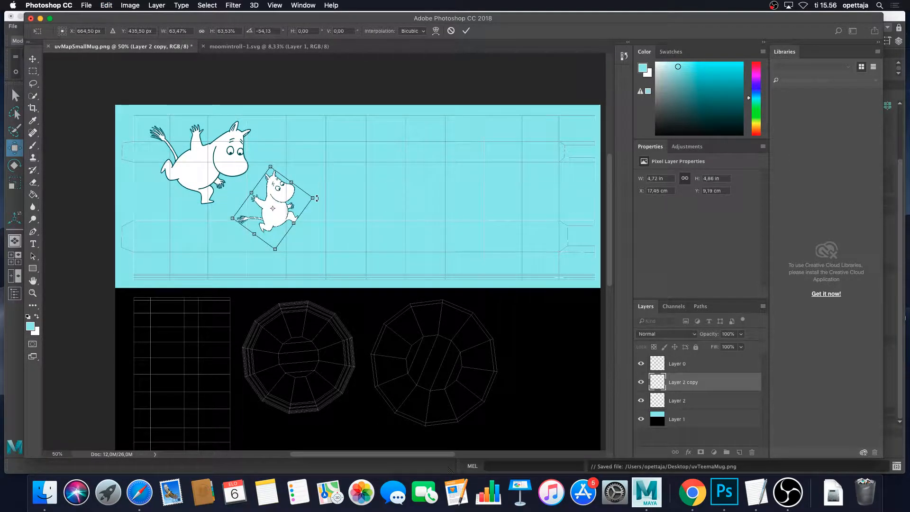
key("Return")
- Duplicate the small Muumipeikko, place the copy above and to its right, scaled to about 77% and rotated about 138°
key("super+j")
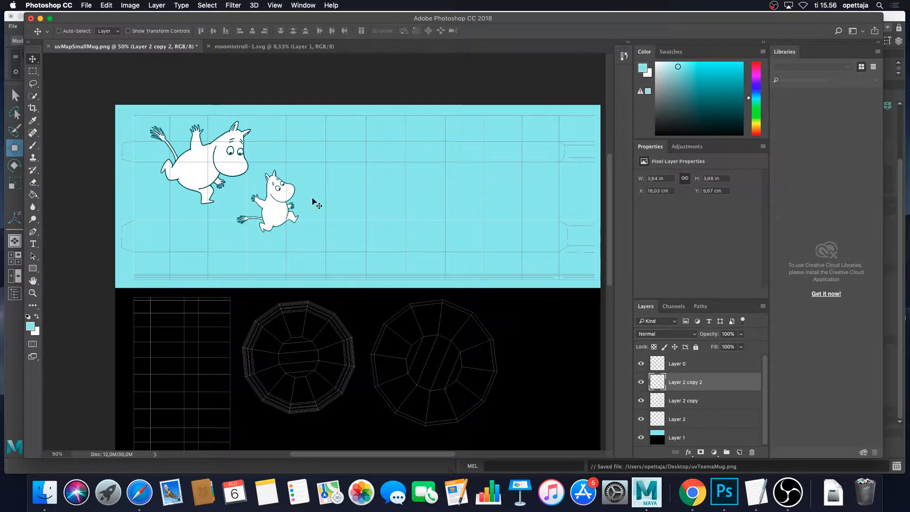
left_click_drag(291, 208, 359, 189)
key("t")
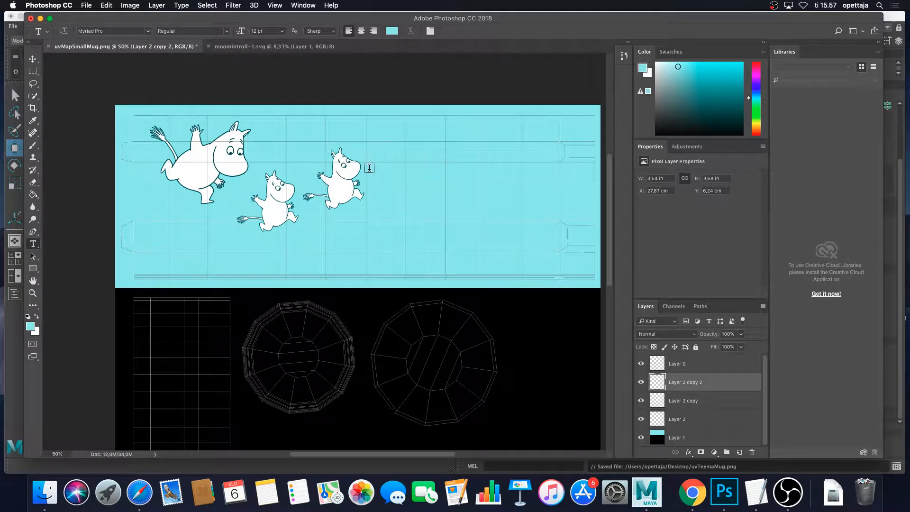
key("super+t")
left_click_drag(373, 144, 315, 167)
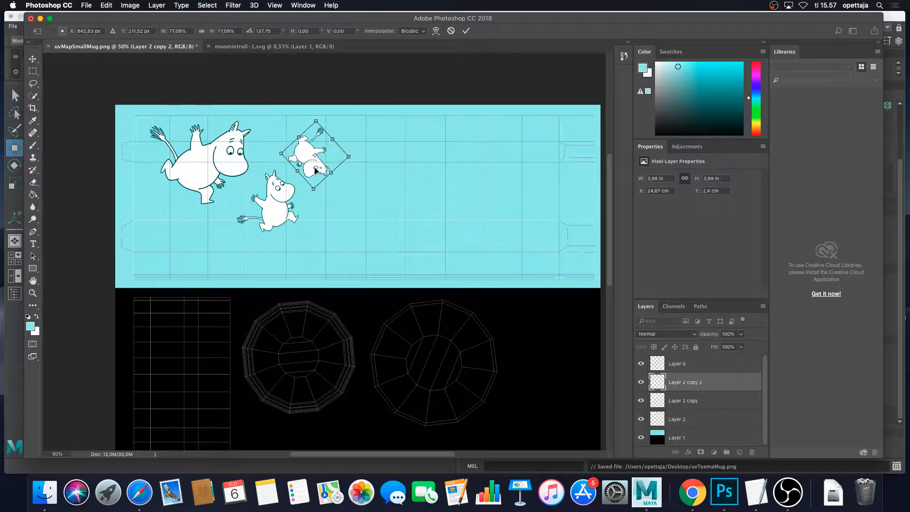
key("Return")
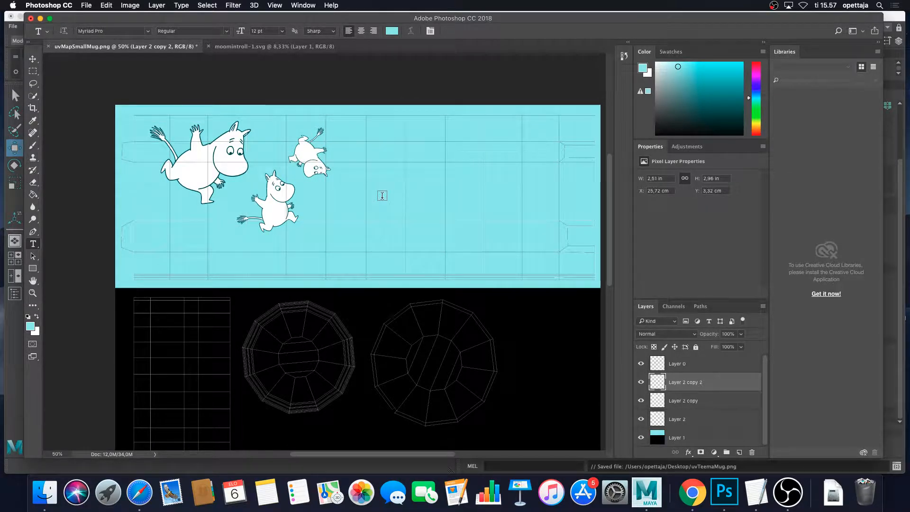
- Duplicate the largest Muumipeikko from Layer 2 into the band's lower middle, rotate it about -33° and shrink it to about 4.8 × 4.2 in
left_click(692, 400)
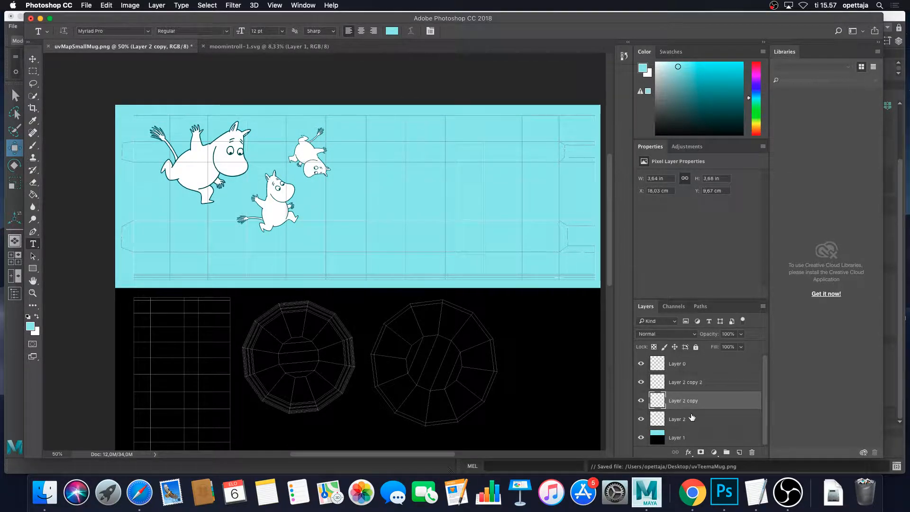
left_click(693, 418)
key("super+j")
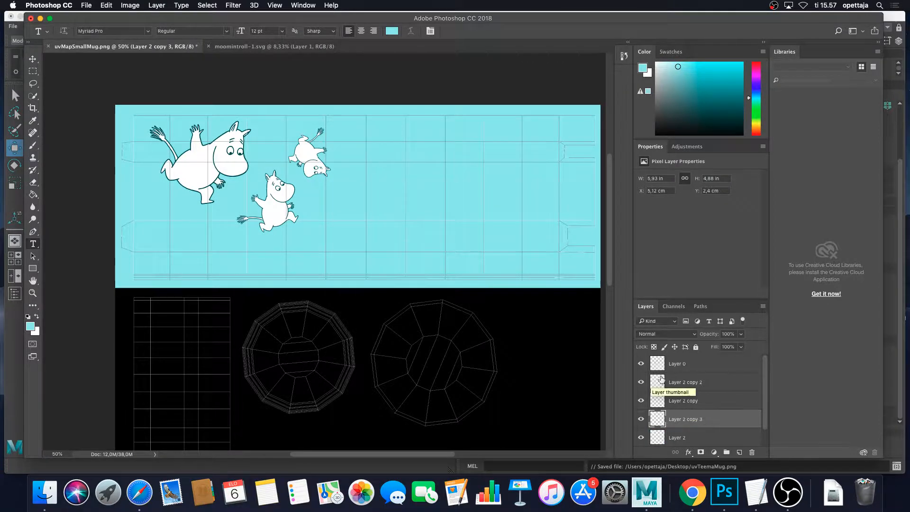
key("v")
left_click_drag(211, 171, 420, 219)
key("super+t")
left_click_drag(474, 213, 477, 173)
left_click_drag(434, 208, 433, 229)
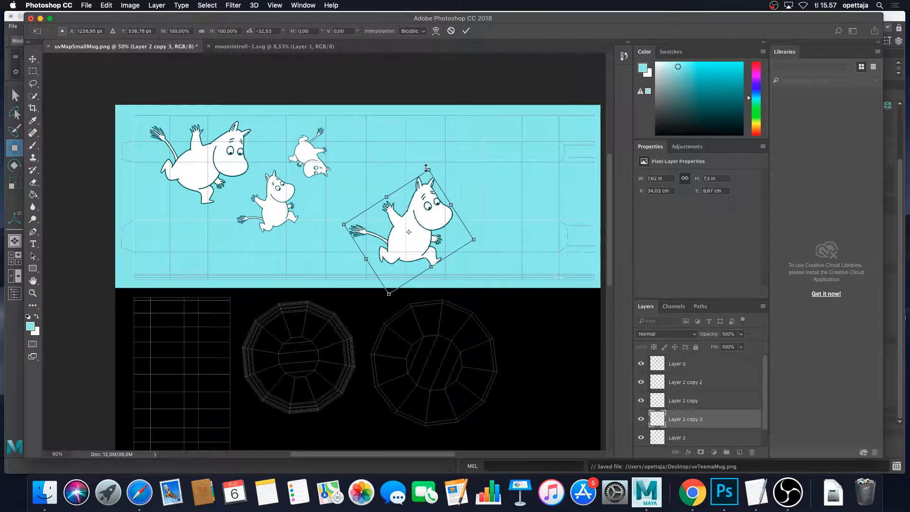
left_click_drag(430, 171, 420, 196)
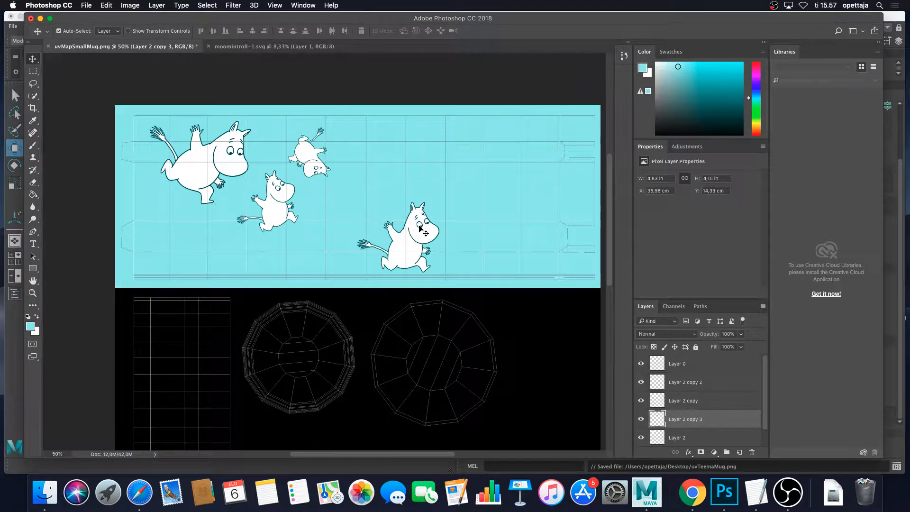
- Copy the middle Muumipeikko toward the band's lower right, scale the copy to about 65% and rotate it about 79°
left_click_drag(420, 245, 478, 229)
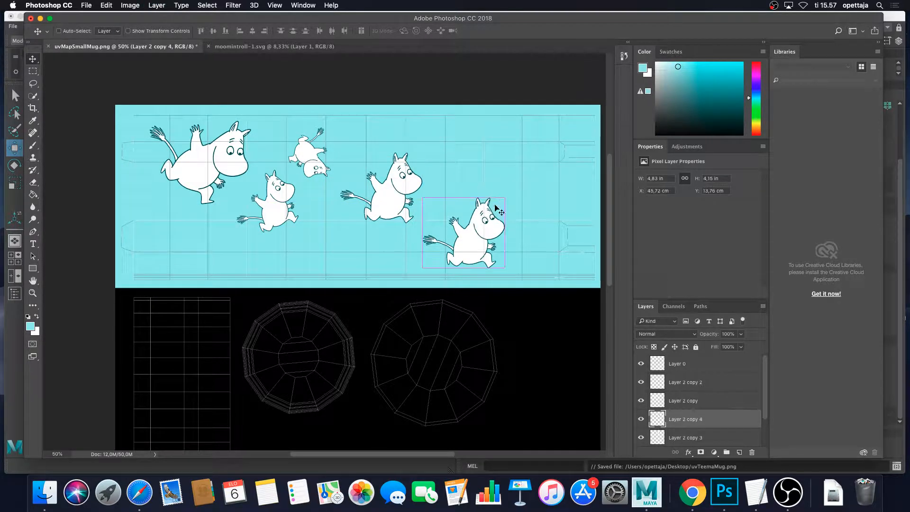
key("super+t")
left_click_drag(516, 165, 437, 279)
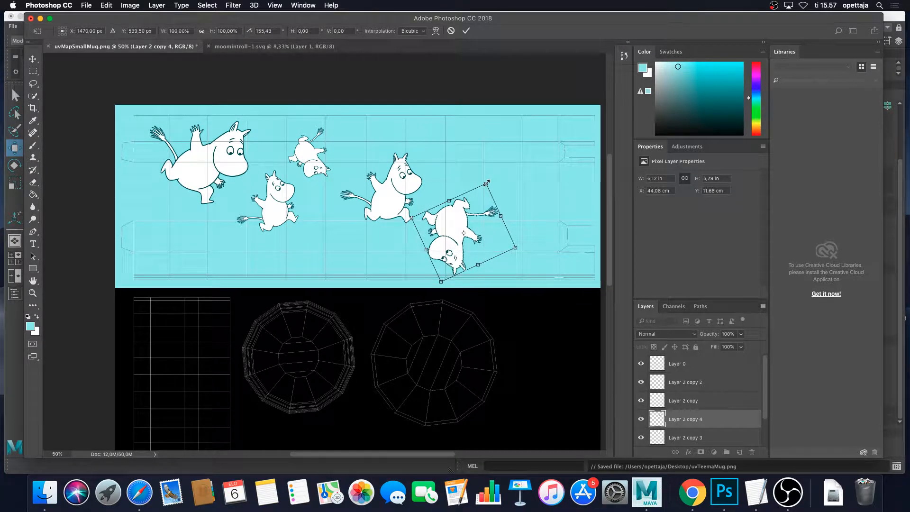
left_click_drag(486, 182, 471, 217)
left_click_drag(444, 249, 472, 242)
left_click_drag(541, 261, 513, 212)
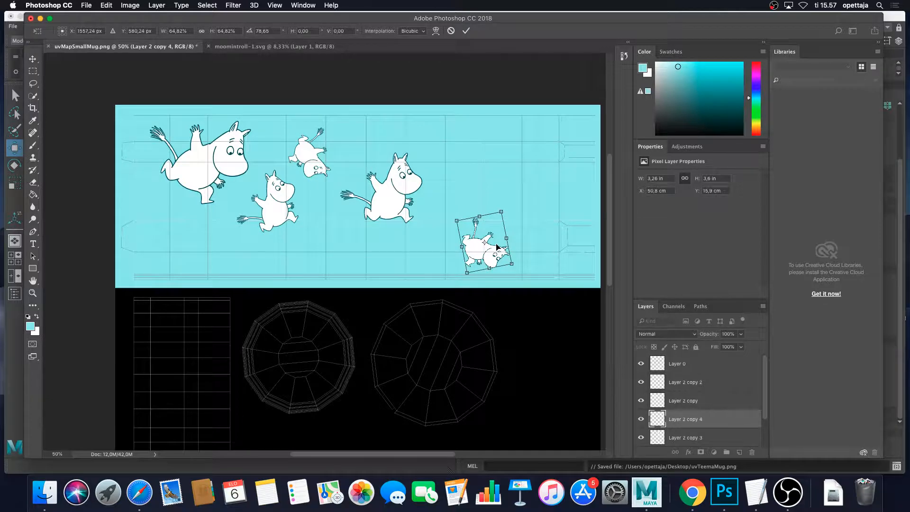
key("Return")
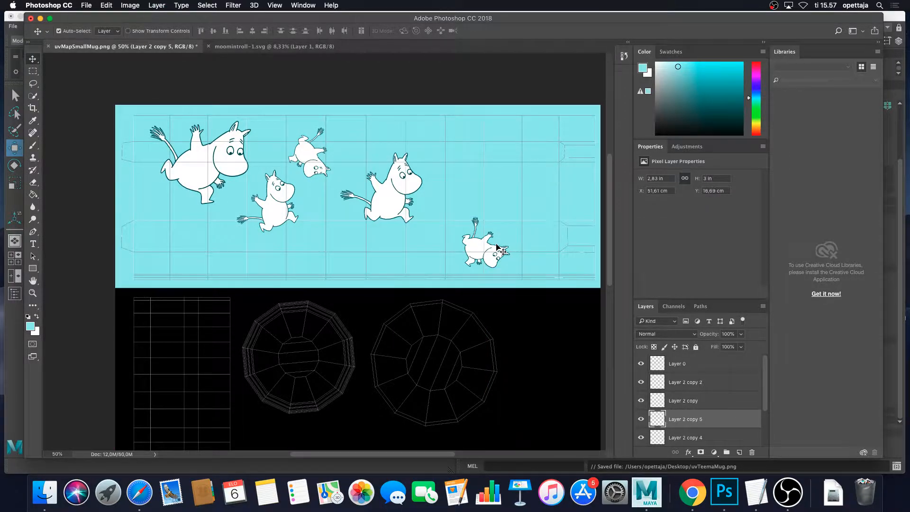
- Copy the lower-right Muumipeikko to the band's upper right, rotate it upright, flip it horizontally and shrink it to about 2.5 × 2.5 in
left_click_drag(499, 248, 526, 138, "alt")
key("super+t")
left_click_drag(531, 195, 536, 124)
right_click(529, 152)
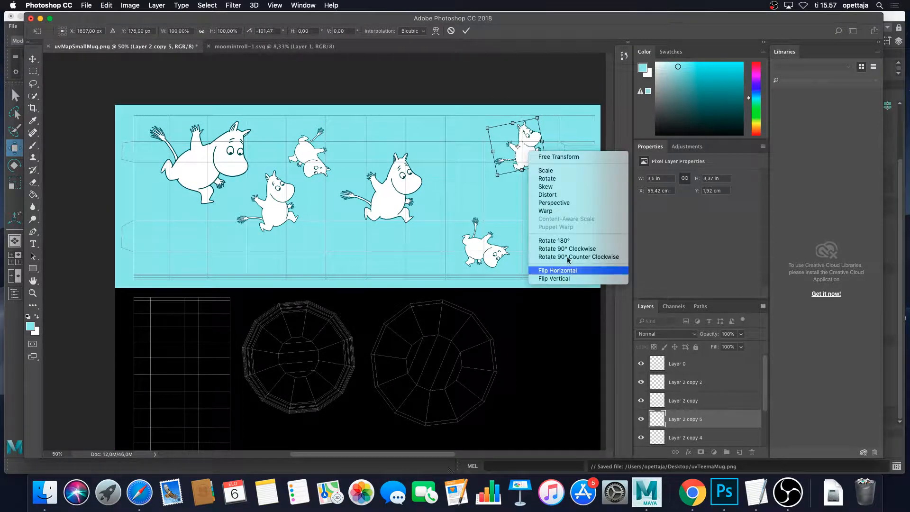
left_click(558, 270)
left_click_drag(520, 166, 503, 176)
mouse_move(535, 137)
left_mouse_down()
mouse_move(519, 150)
mouse_move(525, 145)
left_mouse_up()
key("Return")
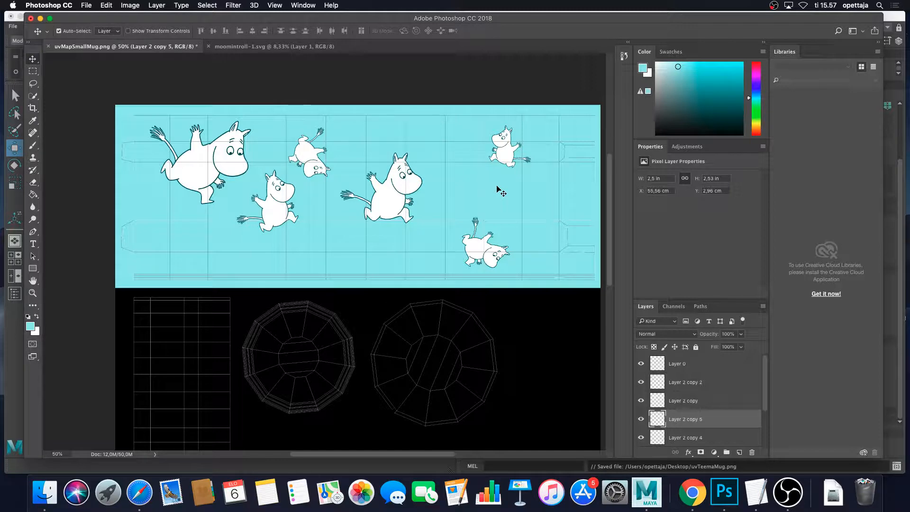
- Copy the upper-right Muumipeikko to the band's lower middle and shrink the copy to about 1.81 × 1.83 in
left_click_drag(509, 156, 344, 242, "alt")
key("super+t")
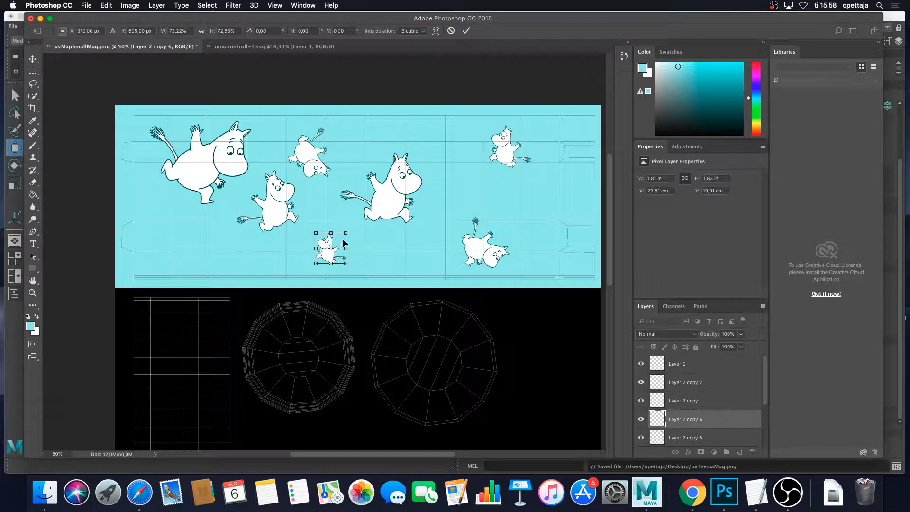
key("Return")
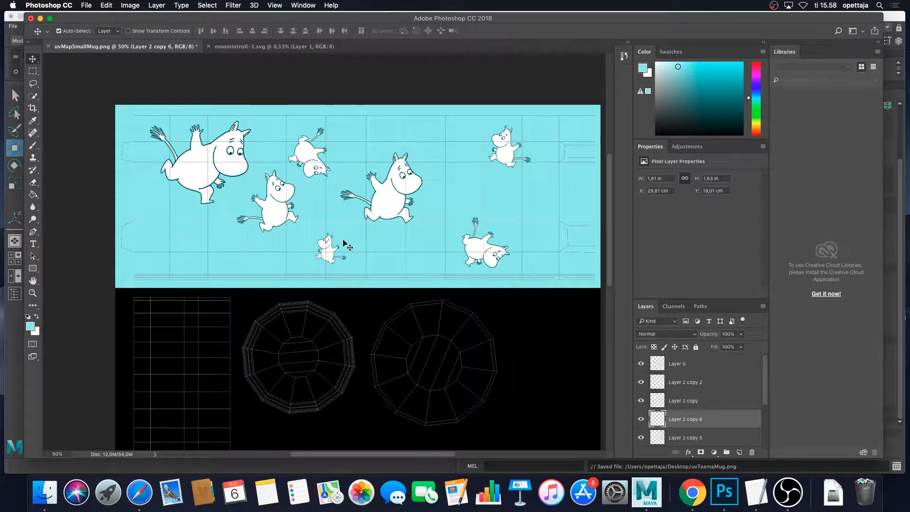
- Duplicate the Muumipeikko on Layer 2 copy to the band's lower left, scale it to about 66% and rotate it about -69°
left_click(696, 401)
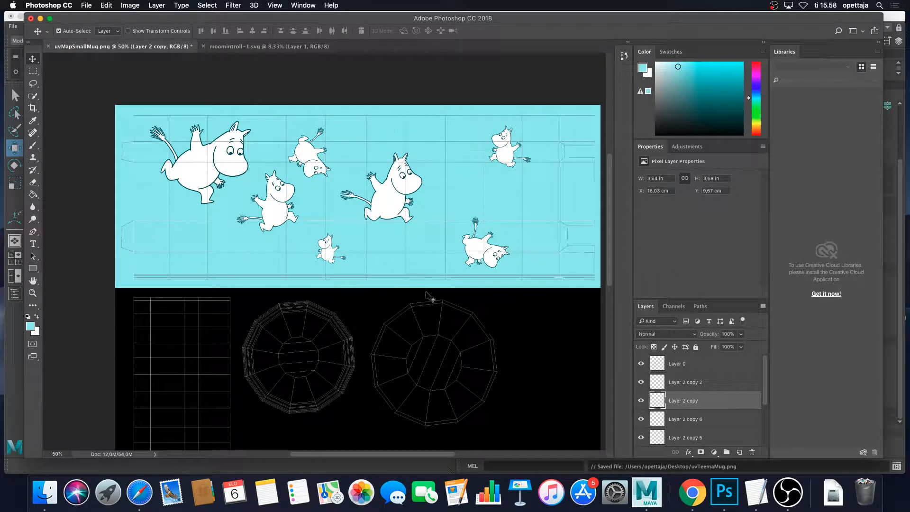
key("super+j")
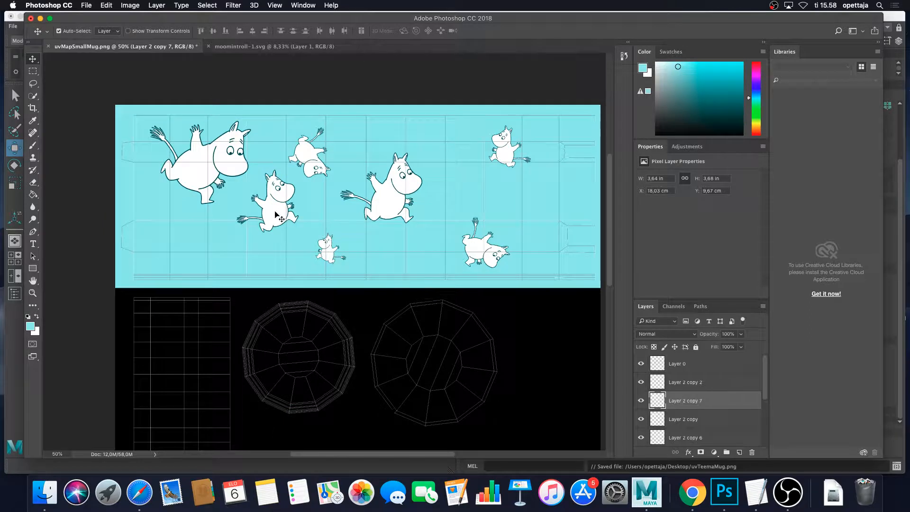
left_click_drag(279, 210, 206, 250)
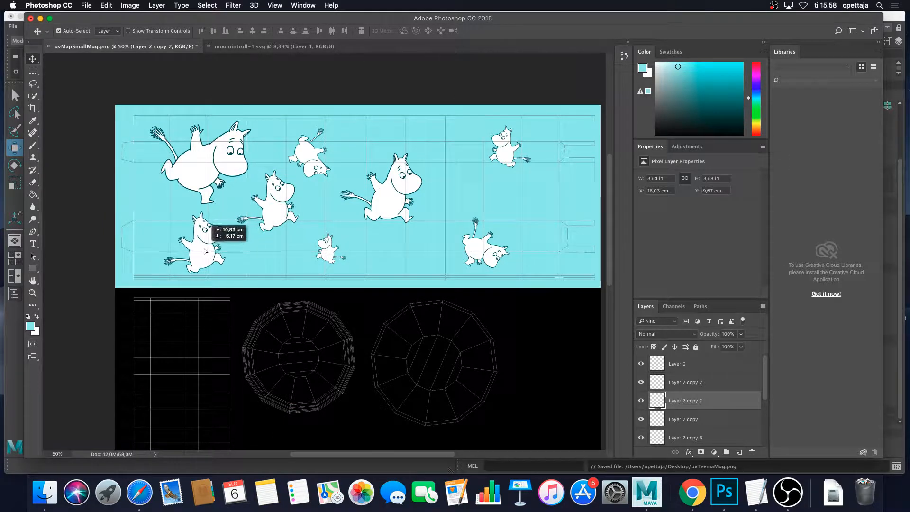
key("super+t")
left_click_drag(225, 212, 214, 238, "shift")
key("super+z")
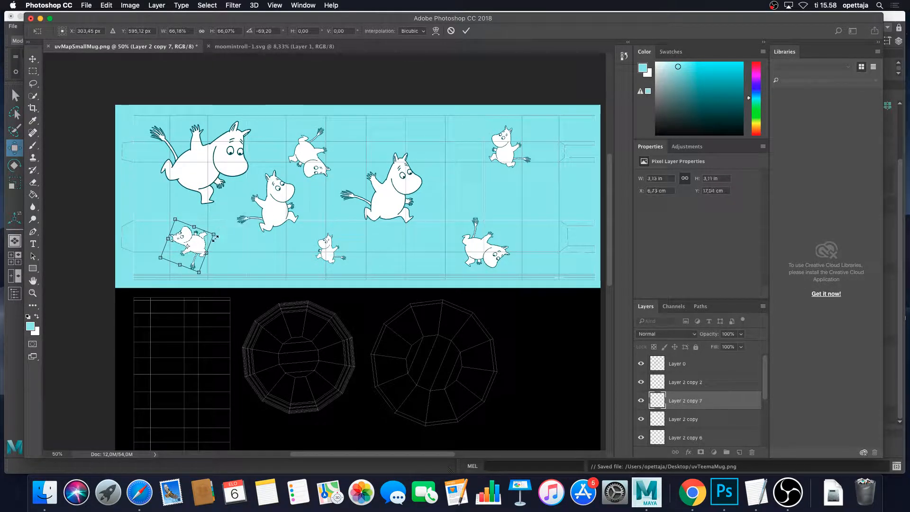
key("Return")
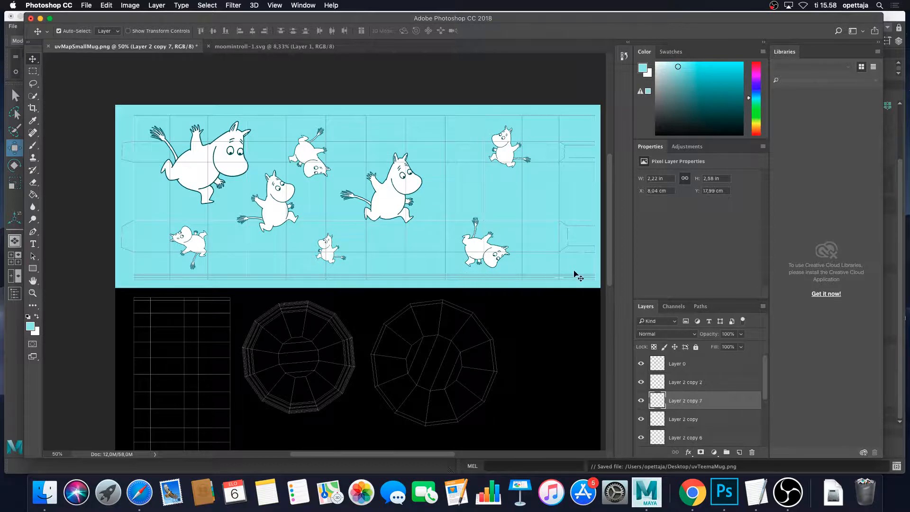
- Place two copies of the lower-left Muumipeikko, one at the top middle, the other right of centre, scaled to about 80% and rotated about -118°
key("super+j")
left_click_drag(220, 246, 468, 174)
key("super+t")
left_click_drag(501, 201, 455, 121)
left_click_drag(446, 166, 466, 158)
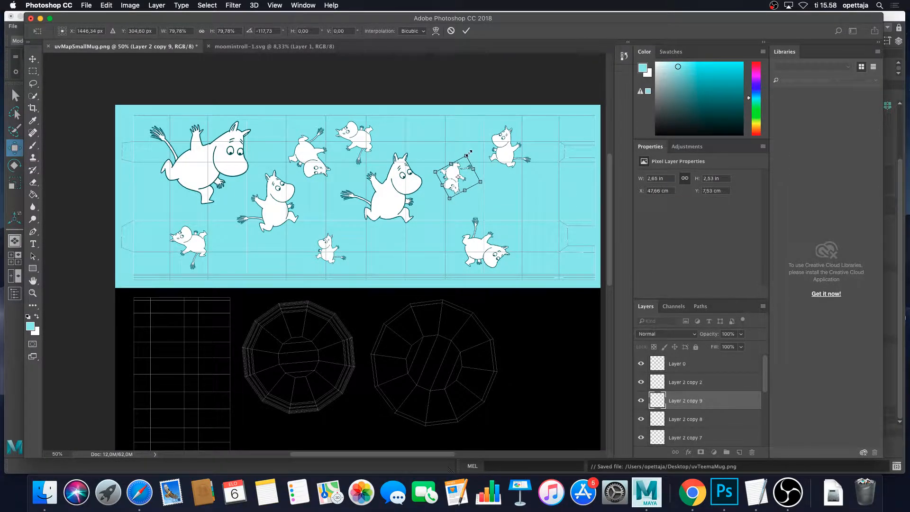
key("Return")
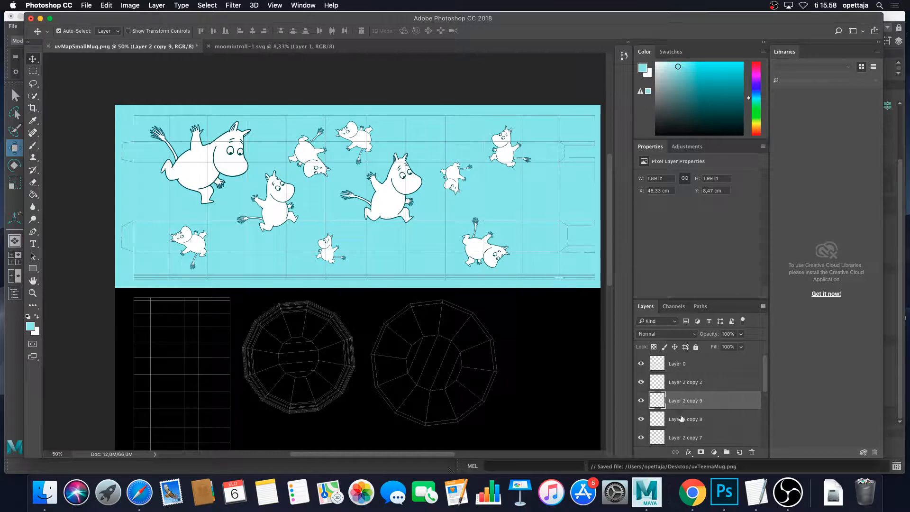
left_click(682, 418)
key("i")
key("super+k")
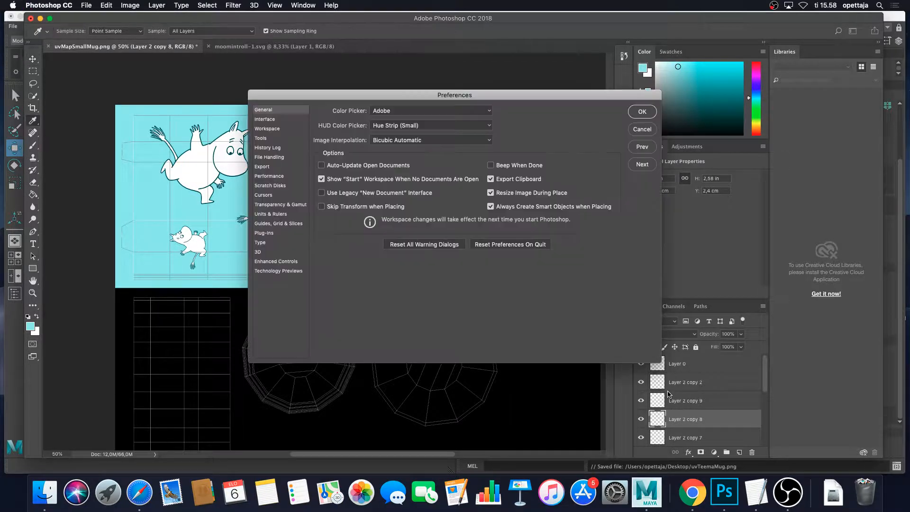
left_click(641, 129)
key("v")
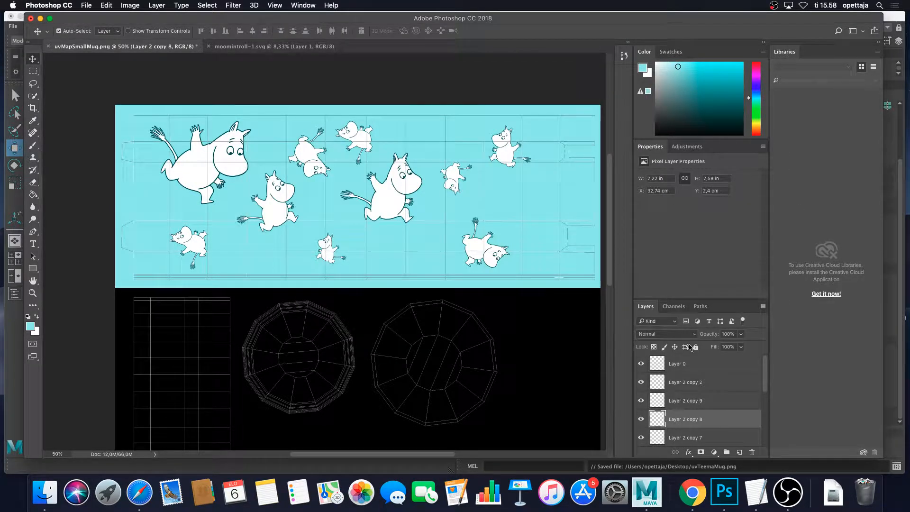
scroll(702, 403, "down", 3)
left_click(698, 424)
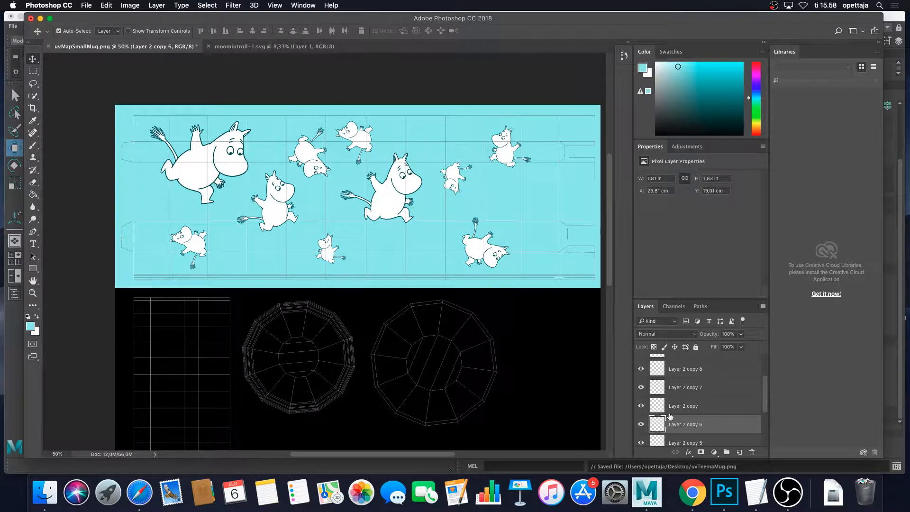
key("super+j")
left_click_drag(329, 215, 347, 219)
key("super+z")
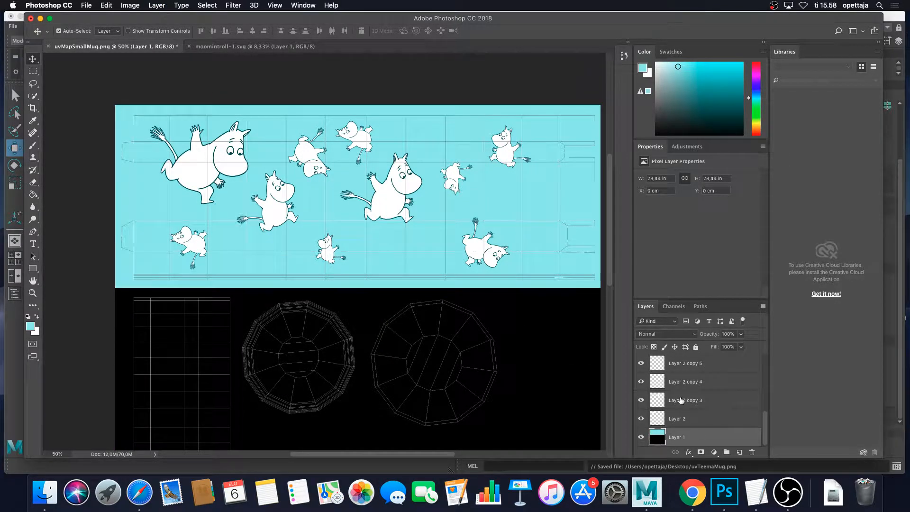
- Lower the central Muumipeikko slightly and copy it to the band's right side, scaling the copy to about 75% and rotating it about -24°
left_click(682, 401)
left_click_drag(414, 207, 524, 214)
key("super+t")
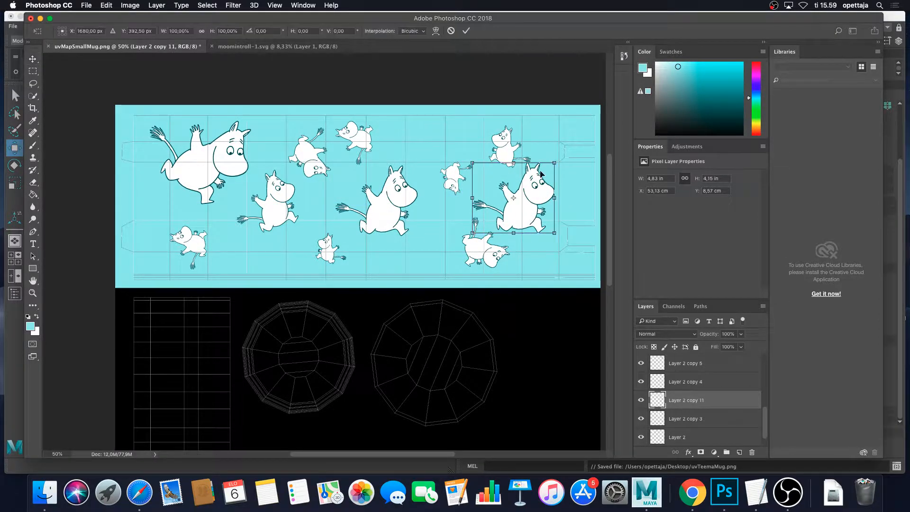
left_click_drag(556, 162, 531, 215, "shift")
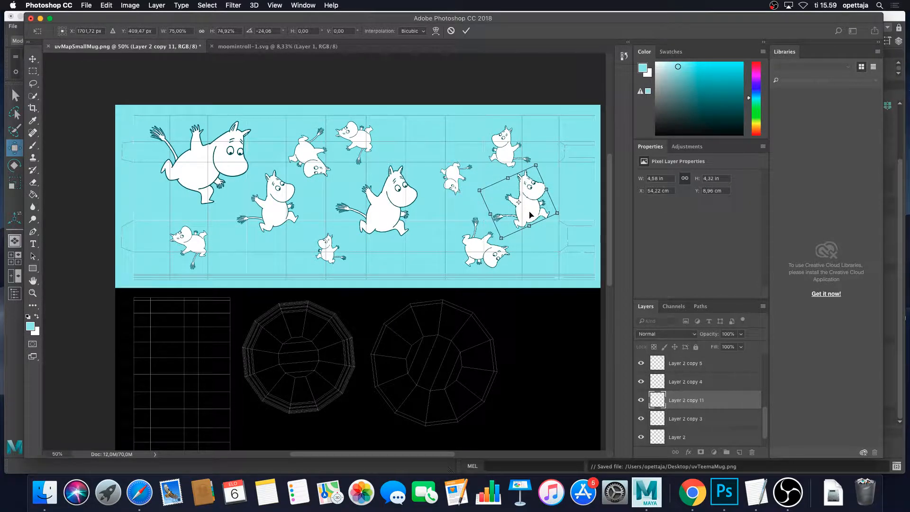
key("Return")
- Duplicate the right-side Muumipeikko to the space above the central one and shrink the copy to about 1.88 × 1.65 in
key("super+j")
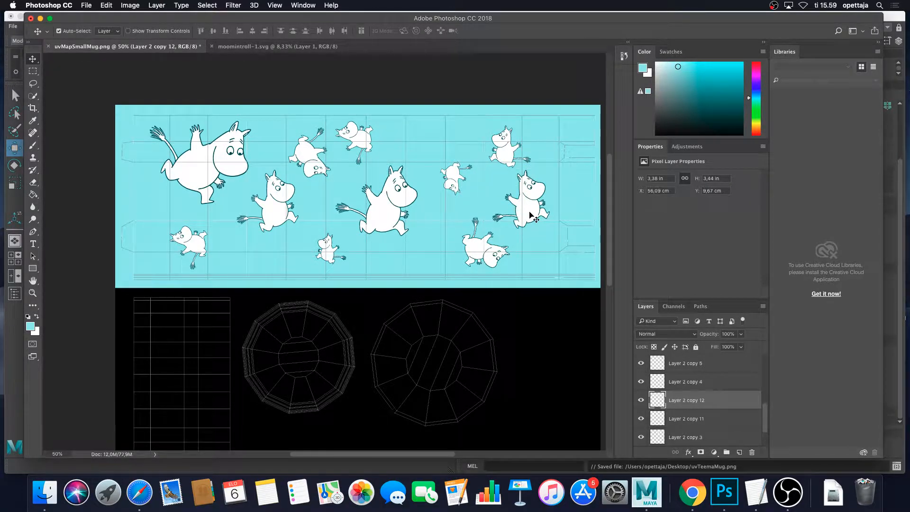
left_click_drag(534, 204, 432, 144, "super")
key("super+t")
left_click_drag(444, 115, 432, 136, "alt")
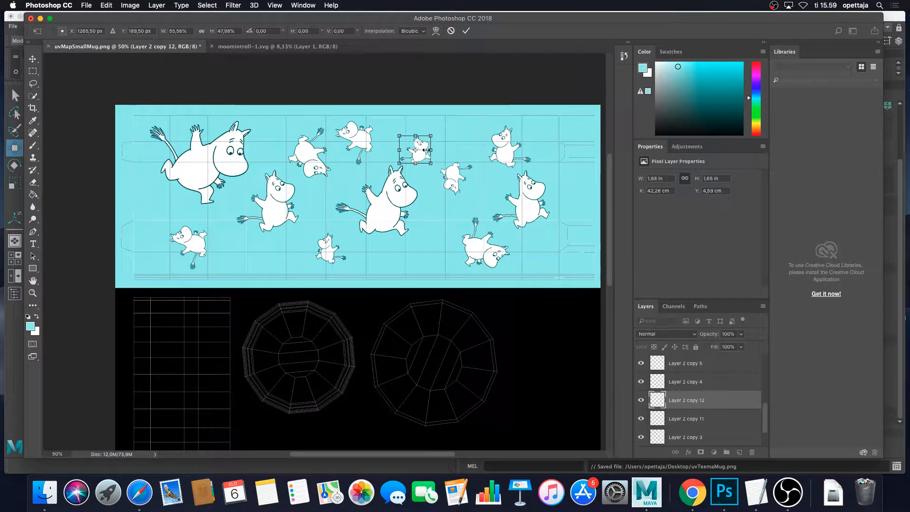
double_click(432, 150)
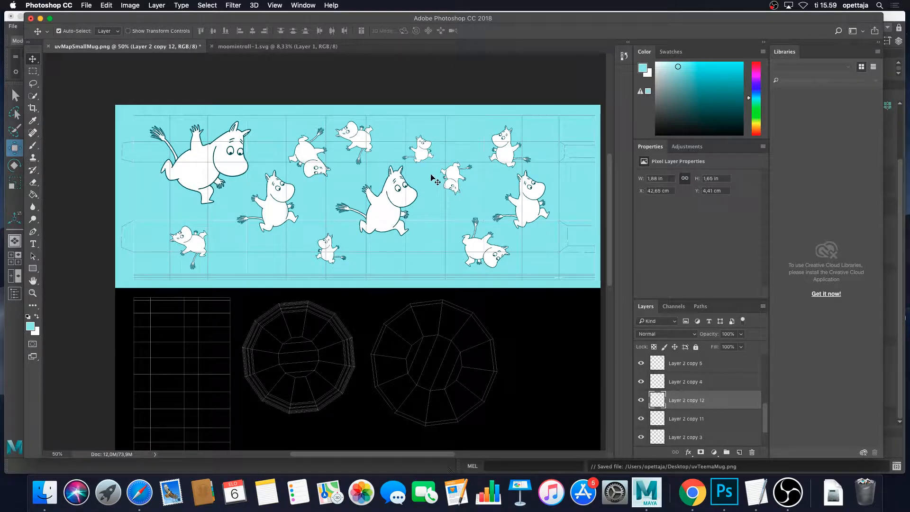
- Duplicate the small Muumipeikko above the central one, move the copy down near the band's lower edge and rotate it about 20°
key("super+j")
left_click_drag(425, 162, 423, 259)
key("super+t")
left_click_drag(446, 226, 455, 237)
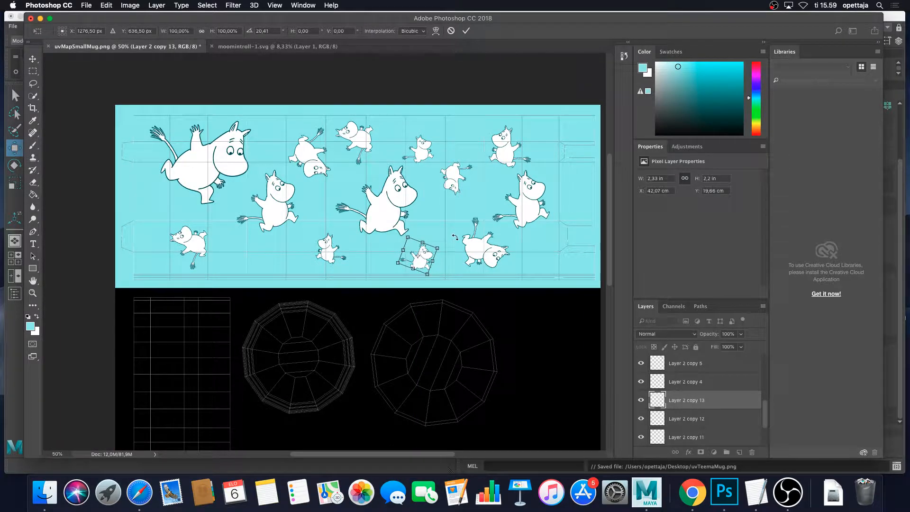
key("Escape")
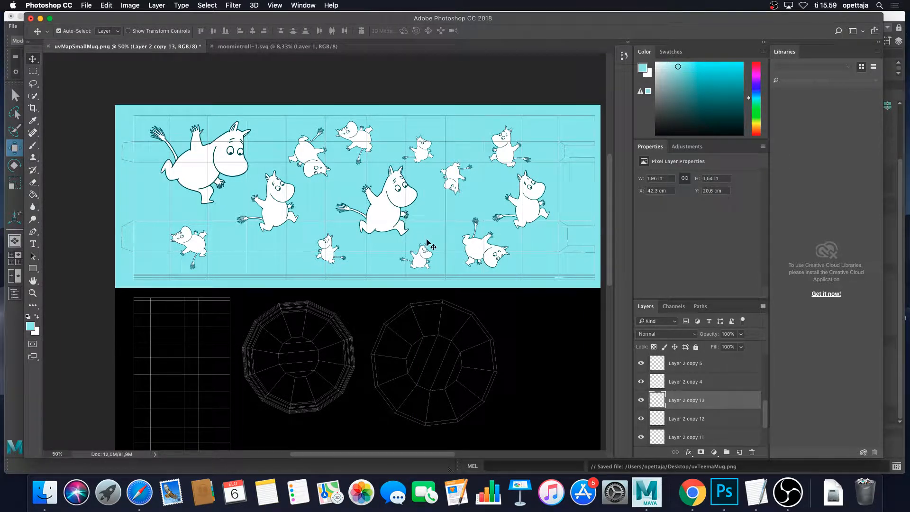
- Copy that small Muumipeikko toward the band's lower left, flip it horizontally, rotate it and shrink it to about 1.36 × 1.28 in
left_click_drag(419, 251, 261, 255, "alt")
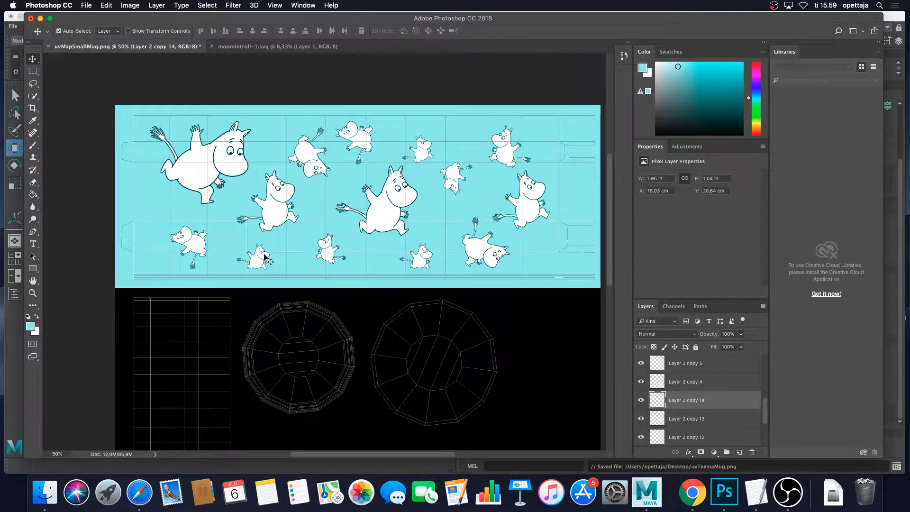
key("super+t")
right_click(263, 259)
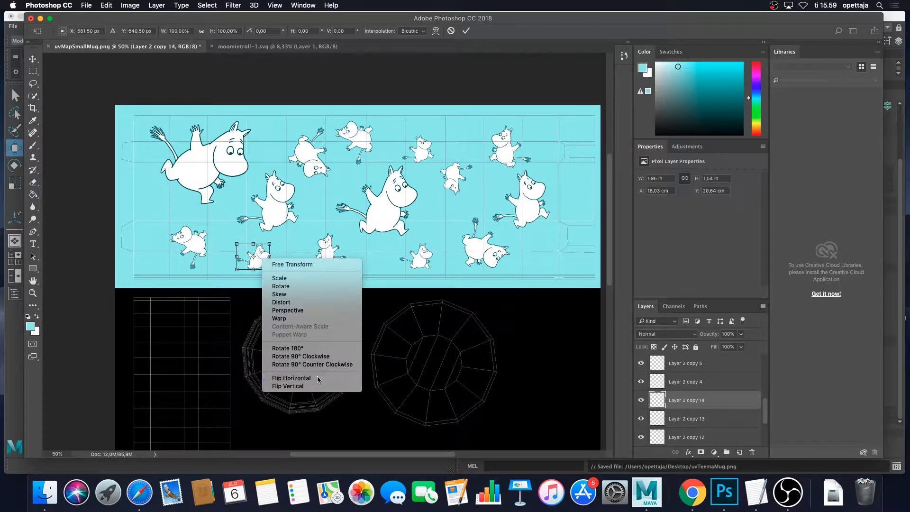
left_click(291, 378)
mouse_move(279, 234)
left_mouse_down()
mouse_move(286, 267)
mouse_move(255, 262)
mouse_move(277, 235)
mouse_move(264, 231)
left_mouse_up()
left_click_drag(294, 270, 270, 258)
key("Return")
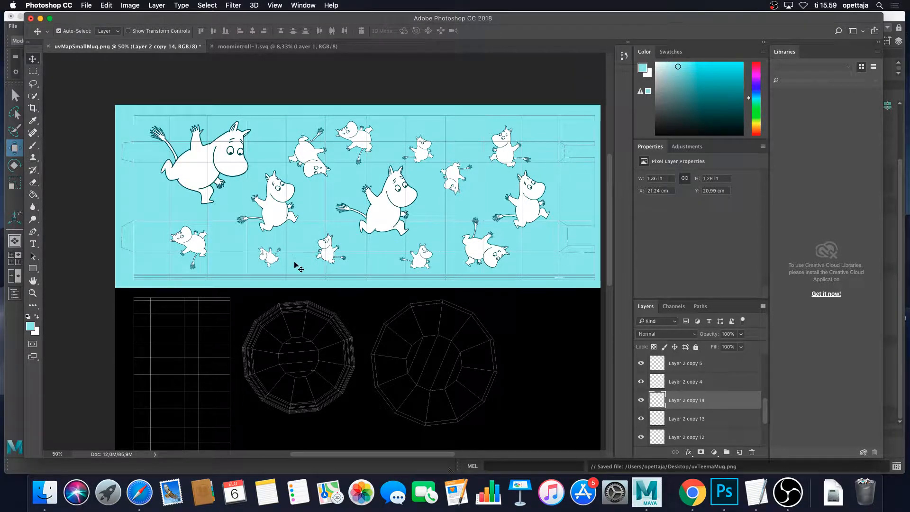
- Duplicate the flipped small Muumipeikko to the band's left edge, below the largest figure, and rotate the copy
key("super+j")
left_click_drag(270, 258, 168, 182)
key("super+t")
key("Return")
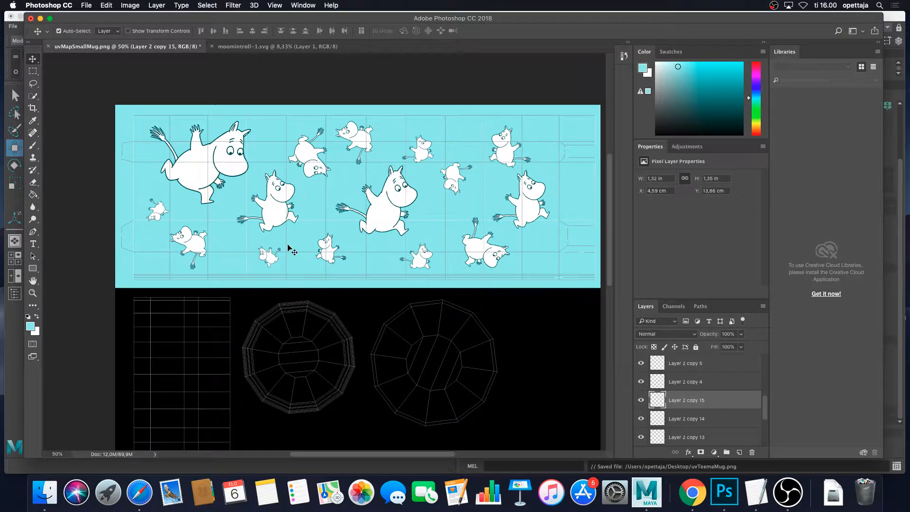
- Place two more copies of the left-edge Muumipeikko, one right of the central figure and one rotated near the band's upper right
key("super+j")
left_click_drag(150, 211, 434, 178)
key("super+j")
key("super+t")
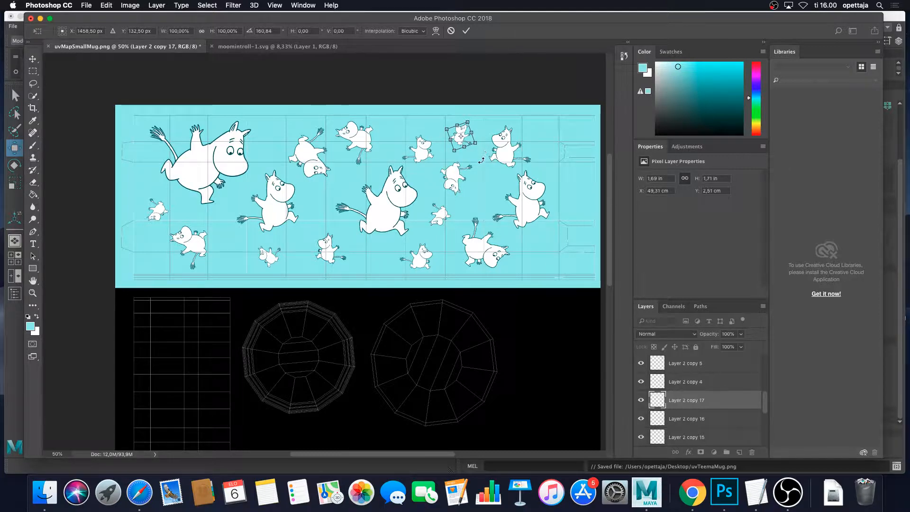
left_click_drag(482, 161, 467, 147)
key("Return")
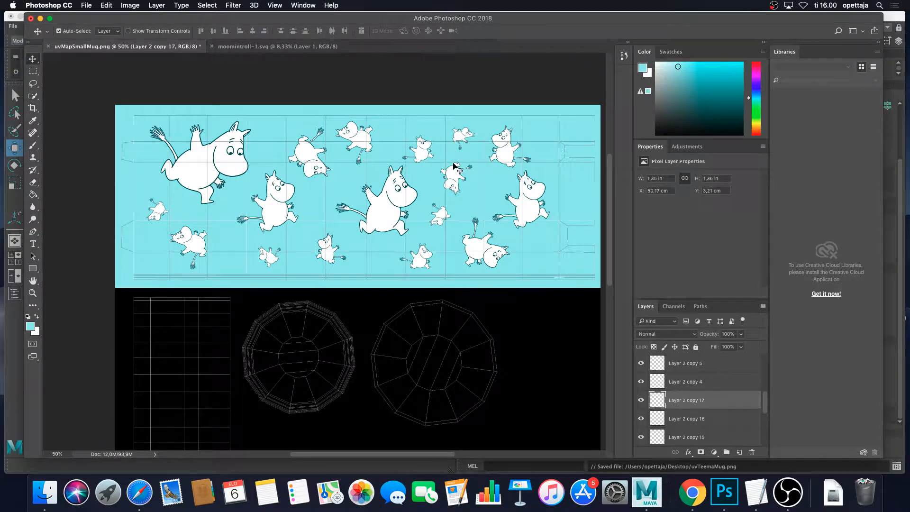
- Make white the foreground color and select the area of Layer 1 below the Muumipeikko band with a rectangular marquee
left_click(386, 297, "alt")
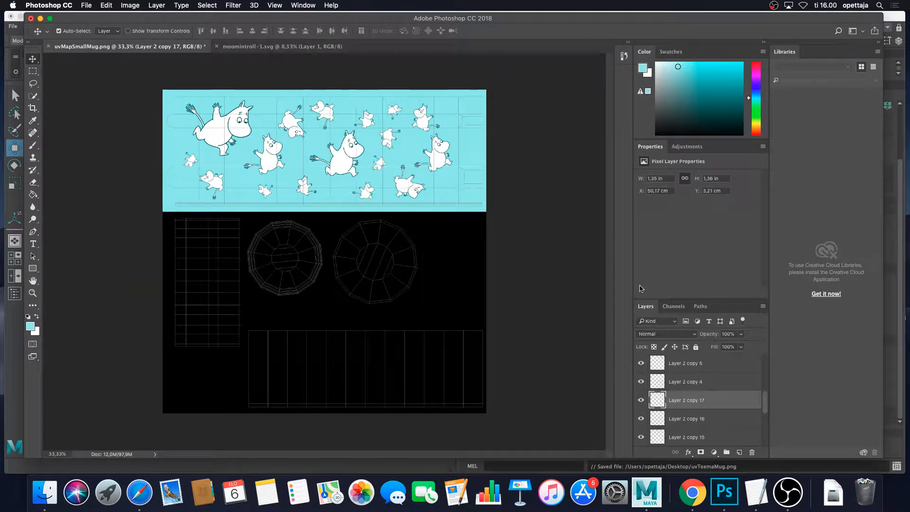
scroll(724, 413, "down", 5)
left_click(705, 435)
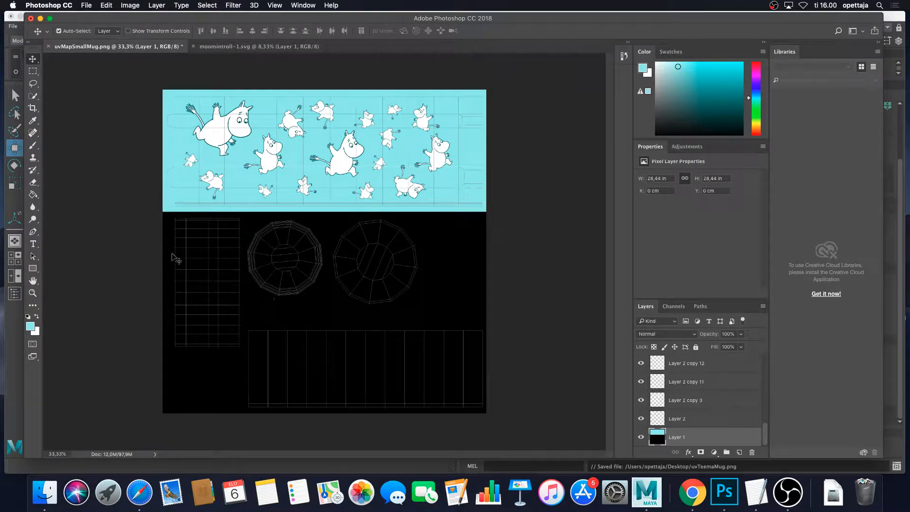
left_click(36, 317)
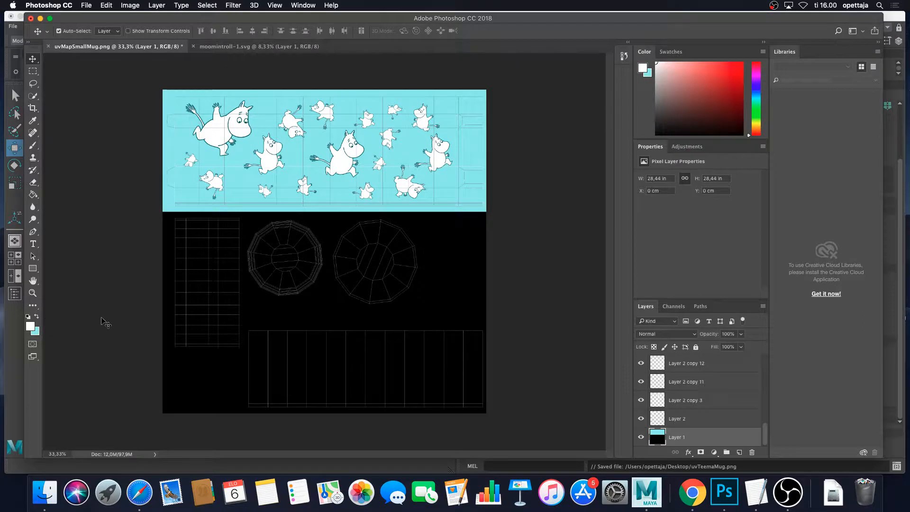
left_click(33, 71)
mouse_move(158, 202)
left_mouse_down()
mouse_move(242, 252)
mouse_move(417, 286)
mouse_move(511, 323)
mouse_move(539, 432)
mouse_move(531, 427)
left_mouse_up()
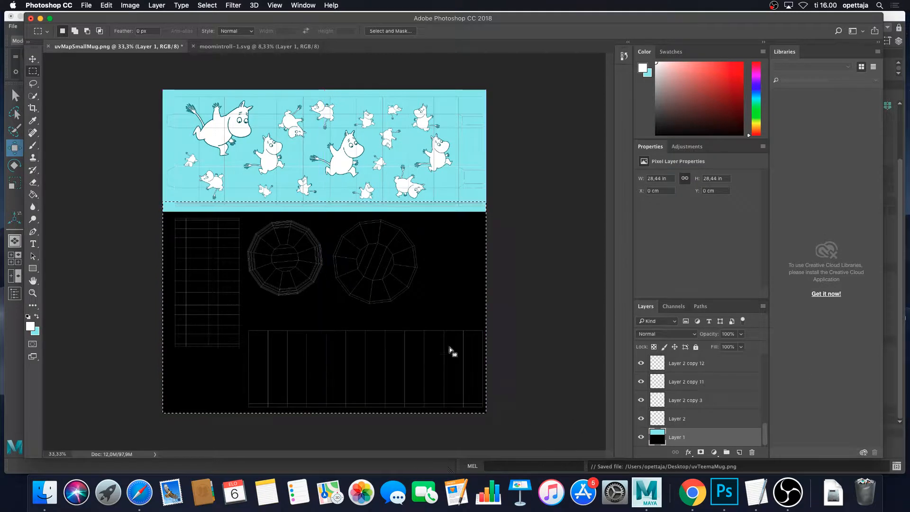
- Fill the selected black area and the turquoise strip above it with white using the Paint Bucket, then deselect
key("g")
left_click(433, 291)
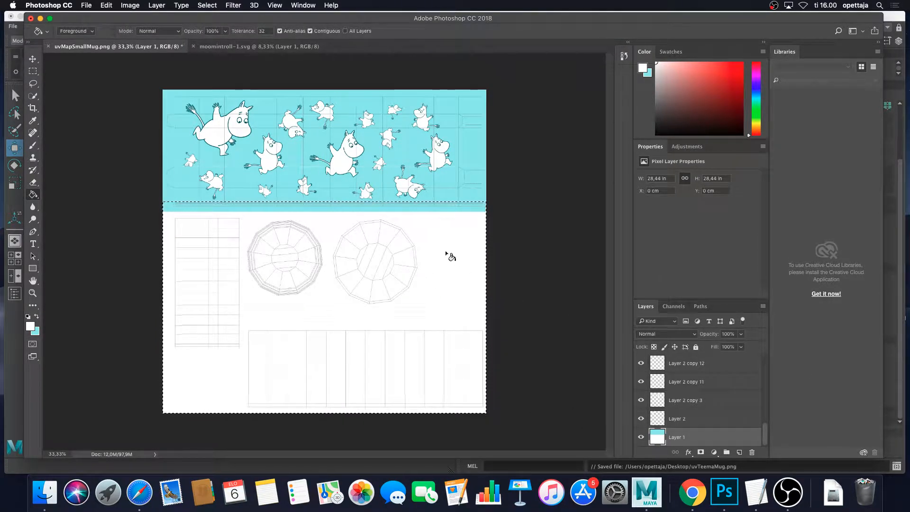
left_click(446, 212)
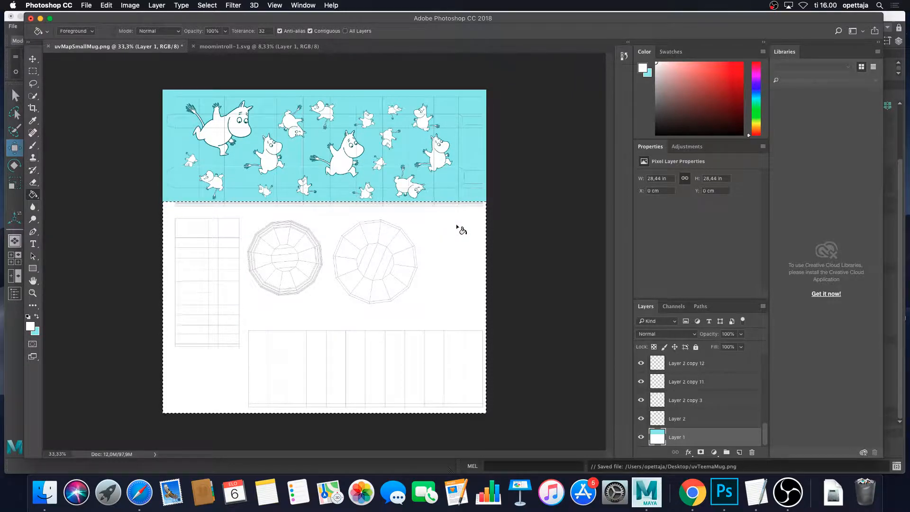
key("m")
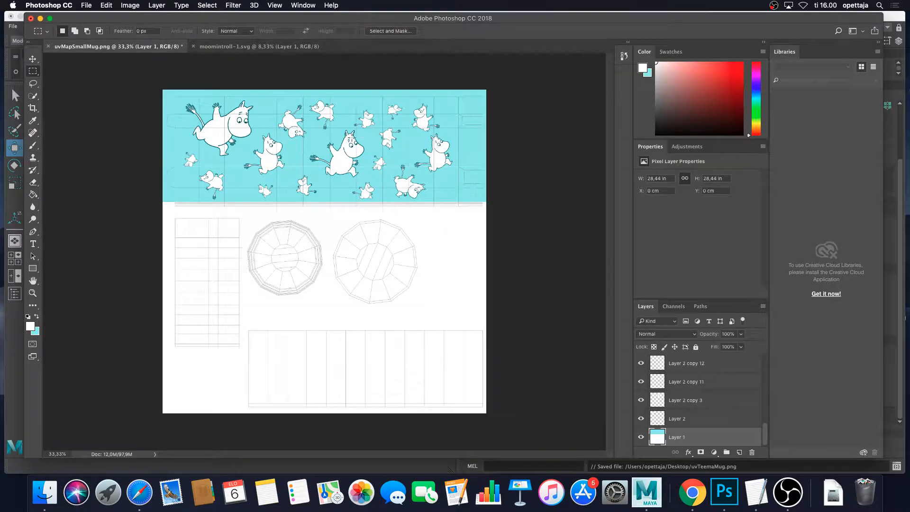
left_click(372, 260, "alt+super")
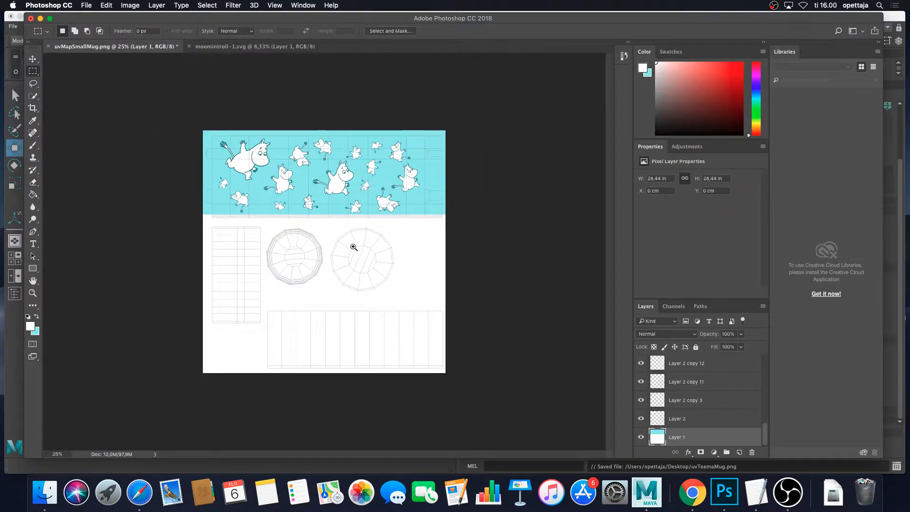
left_click(353, 249, "super")
left_click(352, 249, "super")
left_click_drag(349, 217, 460, 323)
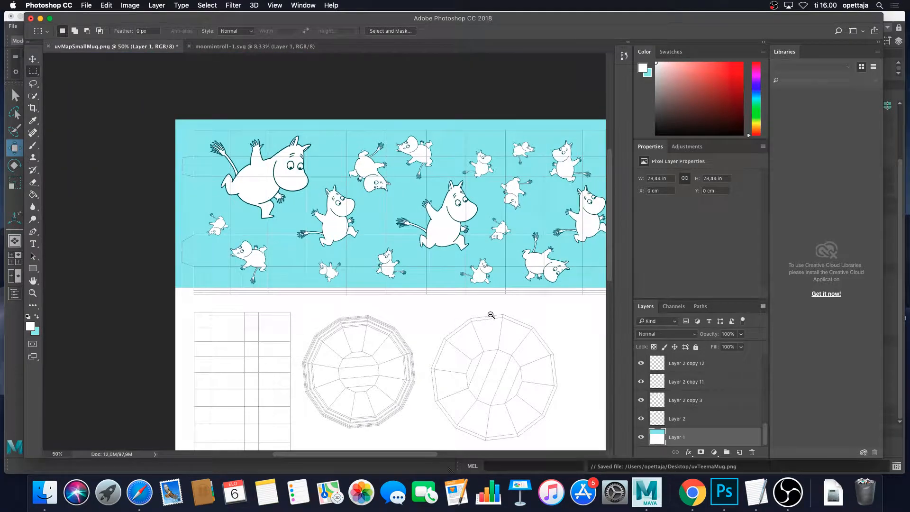
- Select a thin strip across the top edge of the turquoise band, fill it with white, and deselect
left_click_drag(524, 277, 453, 312)
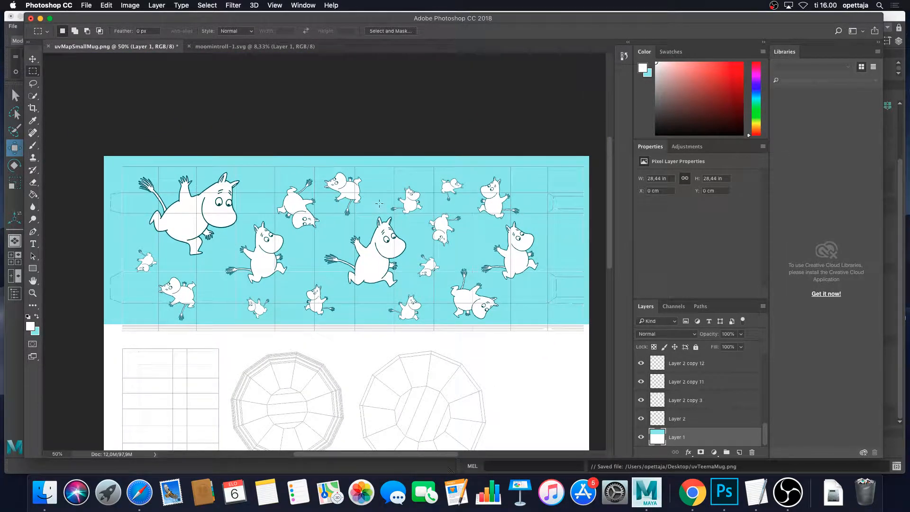
left_click_drag(93, 122, 593, 168)
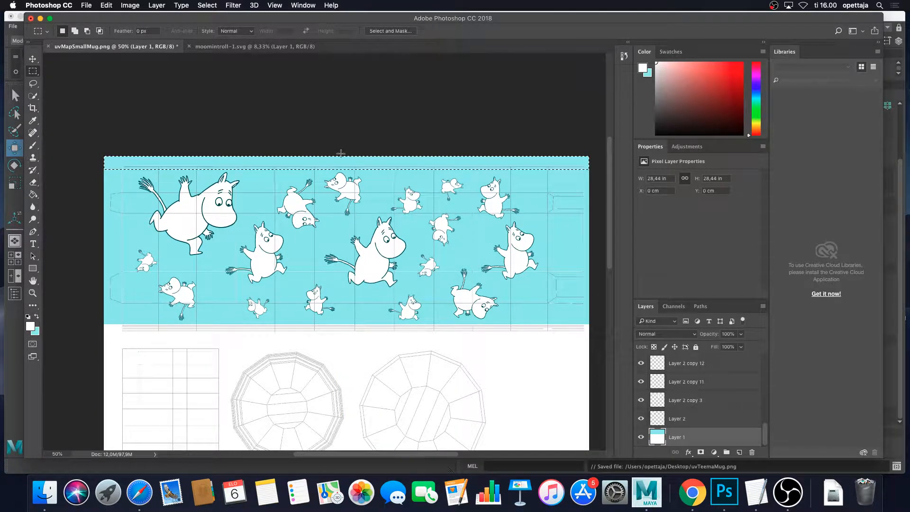
key("g")
left_click(356, 164)
key("super+d")
key("m")
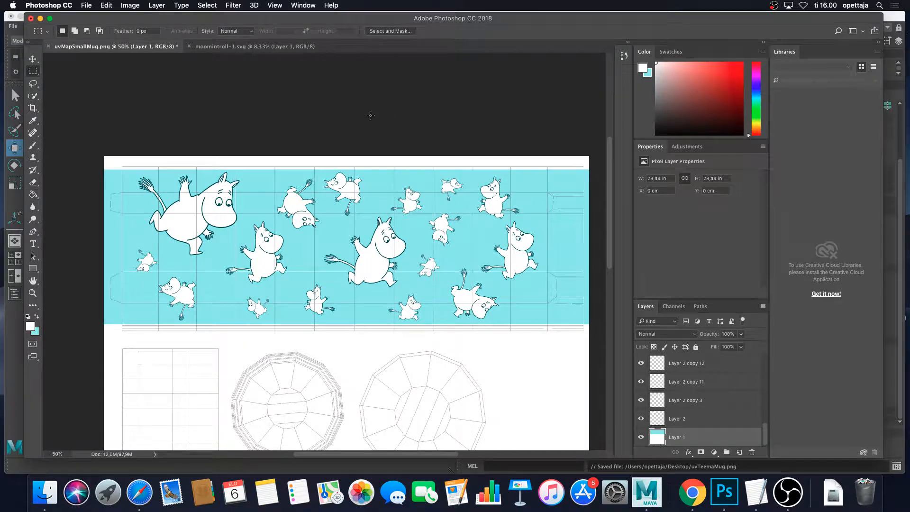
- Examine the circular and rectangular UV shells in the white area below the Muumipeikko band
left_click(459, 276, "alt")
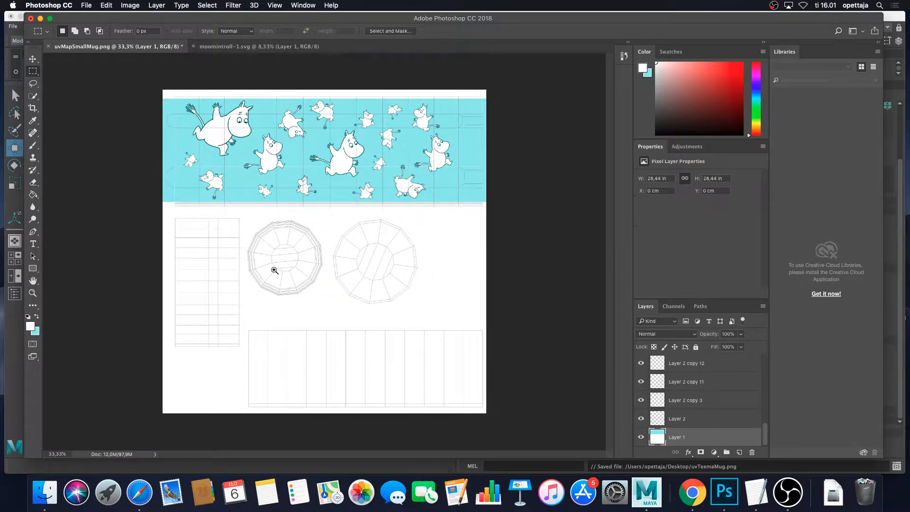
scroll(271, 266, "up", 1, "alt")
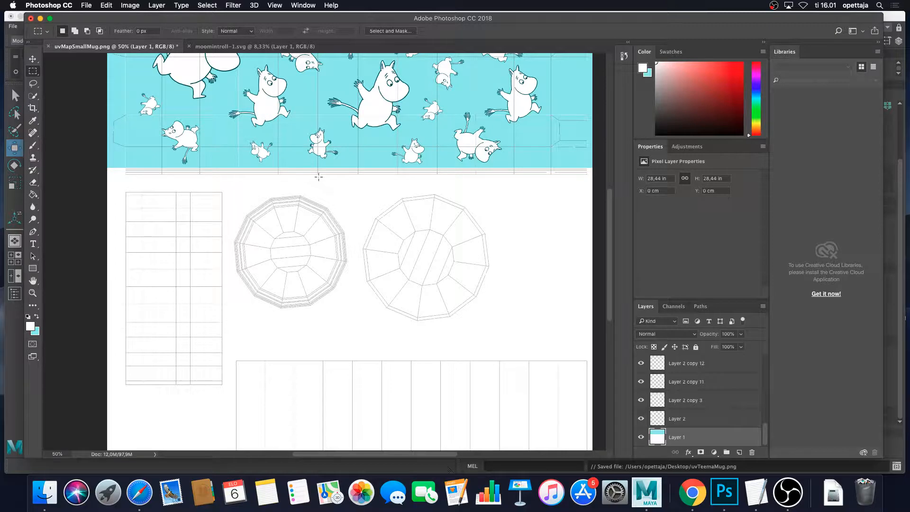
scroll(292, 252, "up", 2, "alt")
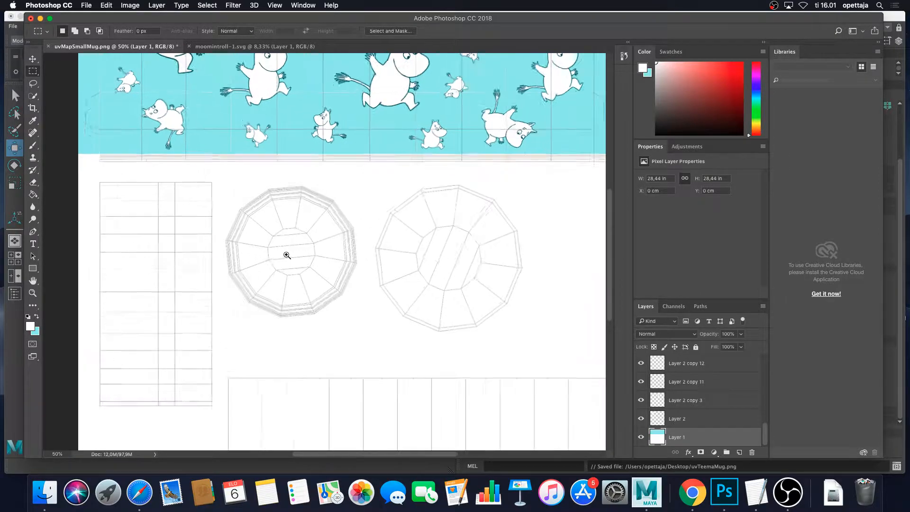
scroll(302, 252, "down", 1, "alt")
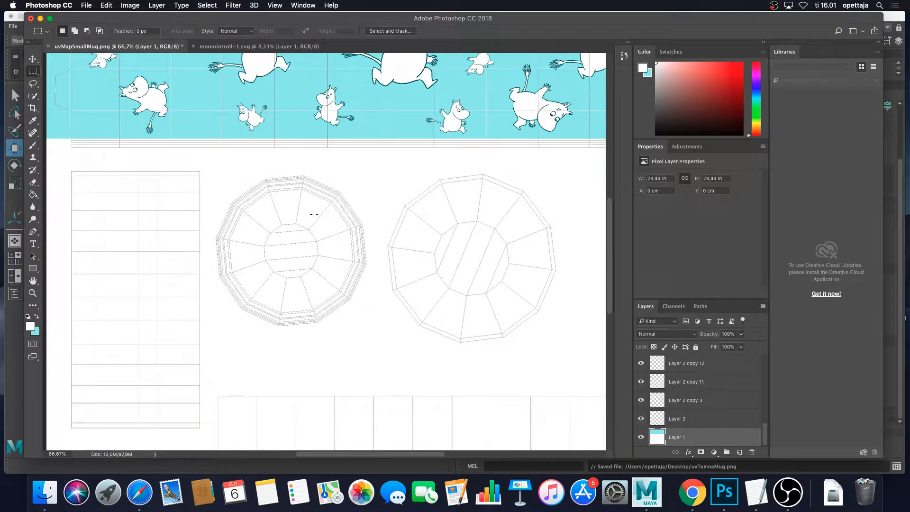
left_click_drag(373, 225, 382, 296)
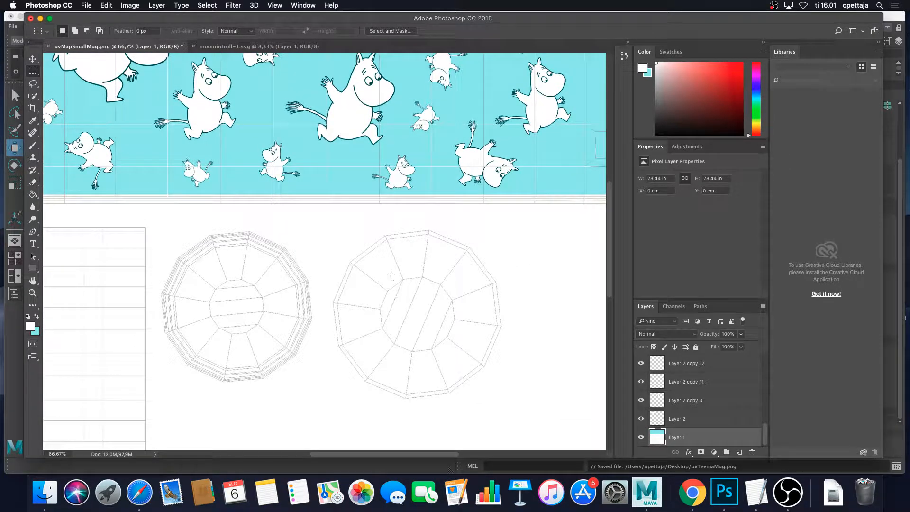
left_click_drag(297, 350, 331, 197)
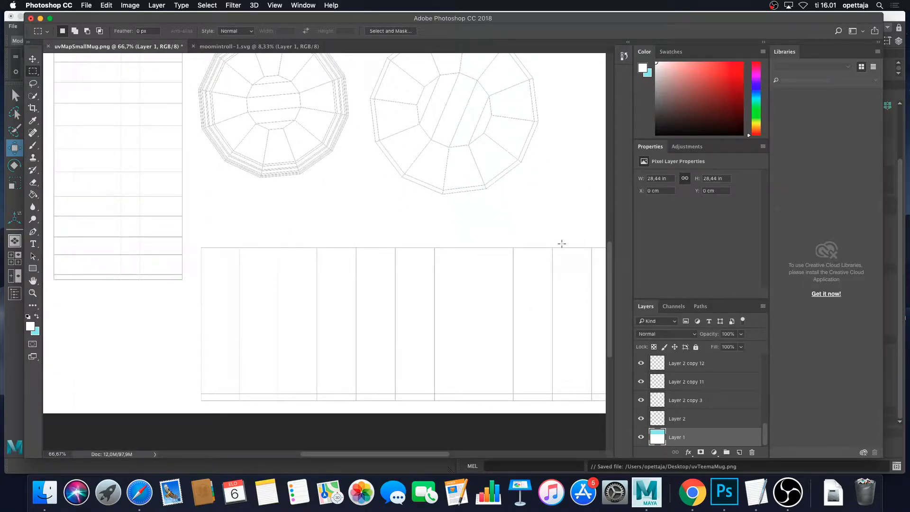
scroll(368, 286, "right", 3)
scroll(366, 287, "down", 1, "alt")
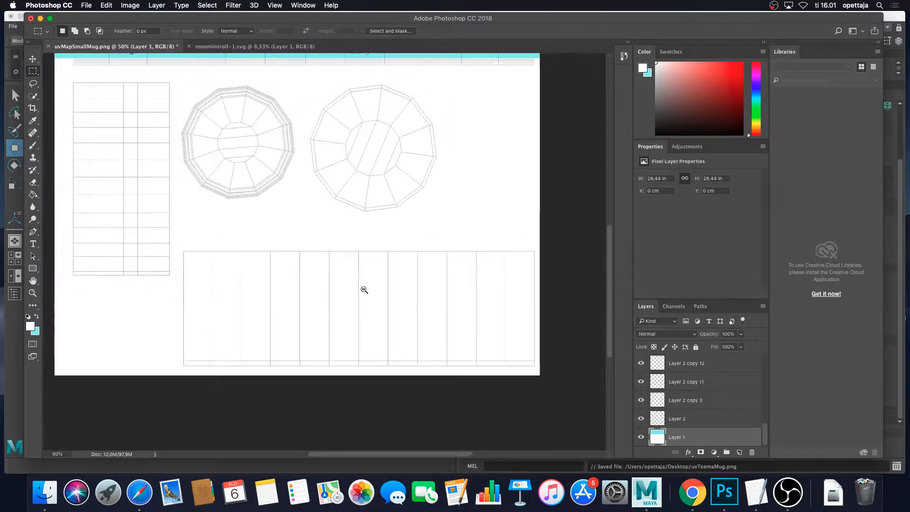
left_click_drag(366, 286, 378, 314)
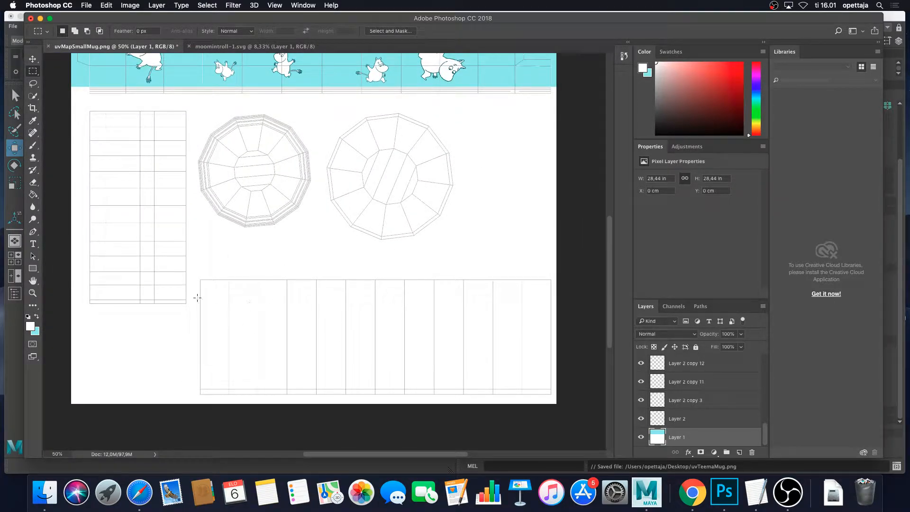
- Start a text layer inside the lower wide rectangular shell and set its font to Arial
left_click(33, 243)
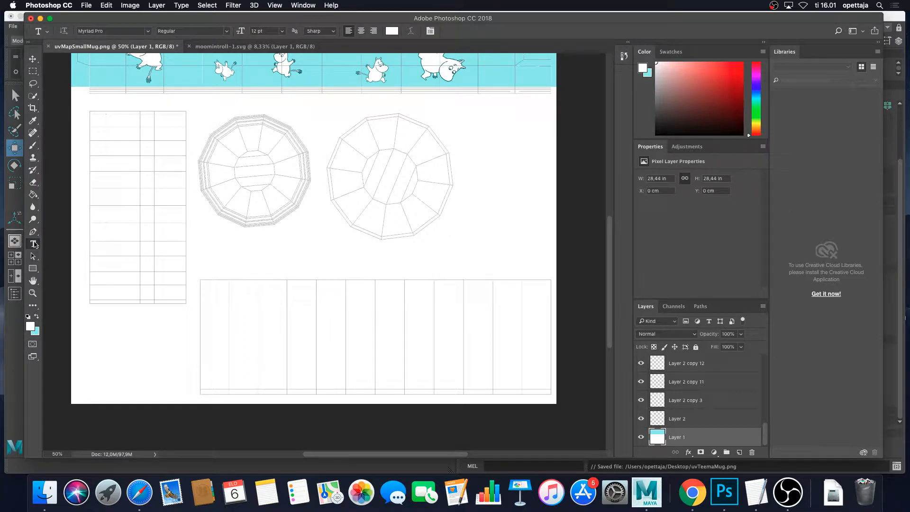
left_click(240, 296)
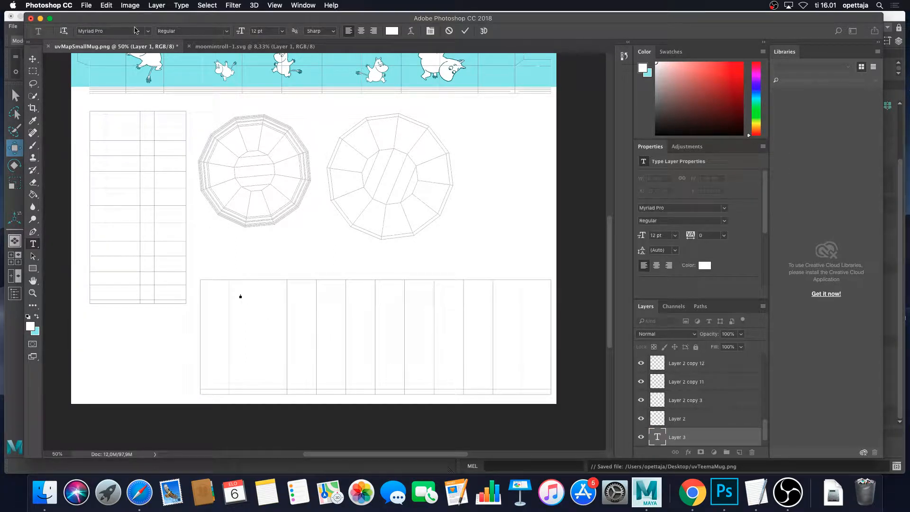
left_click(148, 32)
left_click(149, 31)
left_click(149, 31)
scroll(151, 86, "up", 10)
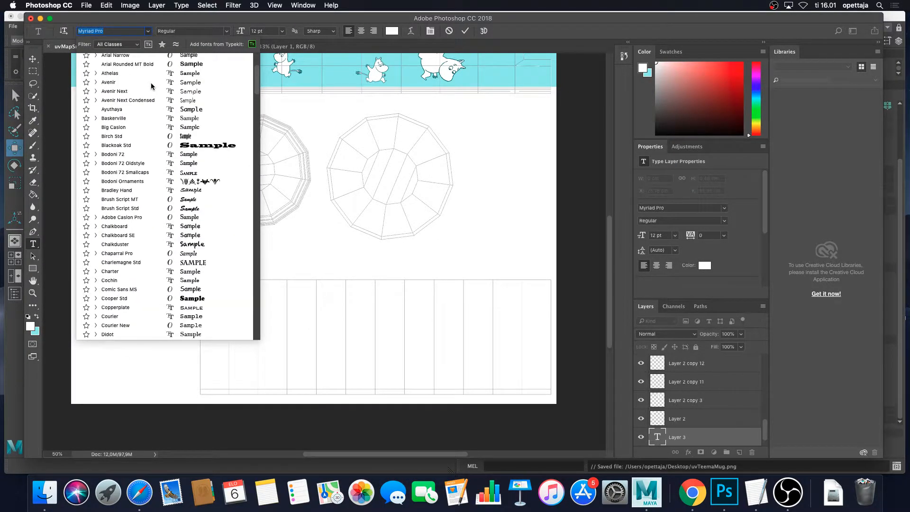
scroll(151, 86, "up", 5)
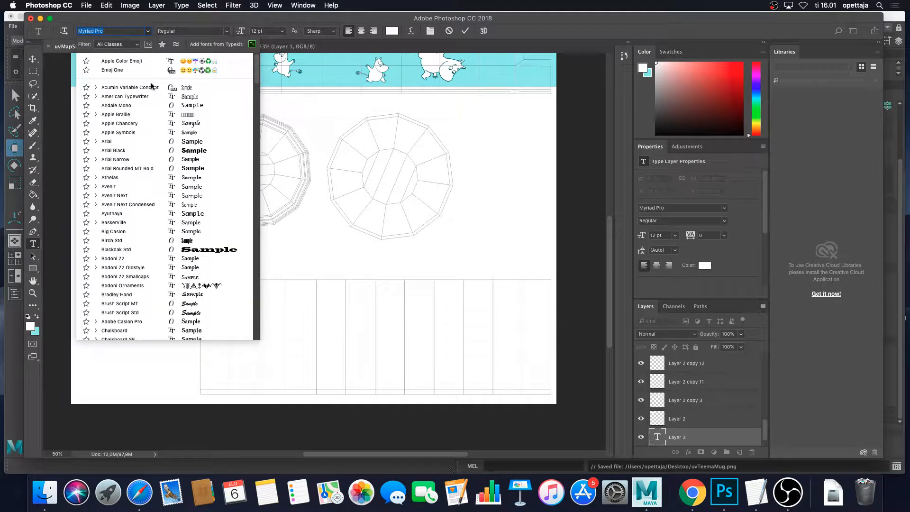
left_click(212, 141)
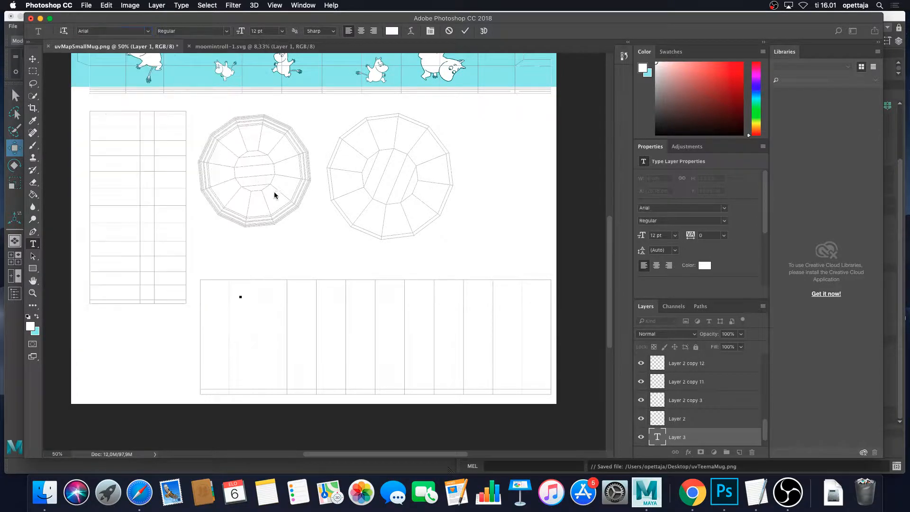
- Set the text size to 72 pt and the text color to black (000000)
left_click(282, 31)
left_click(273, 153)
type("MAD")
left_click(396, 32)
left_click_drag(368, 234, 328, 297)
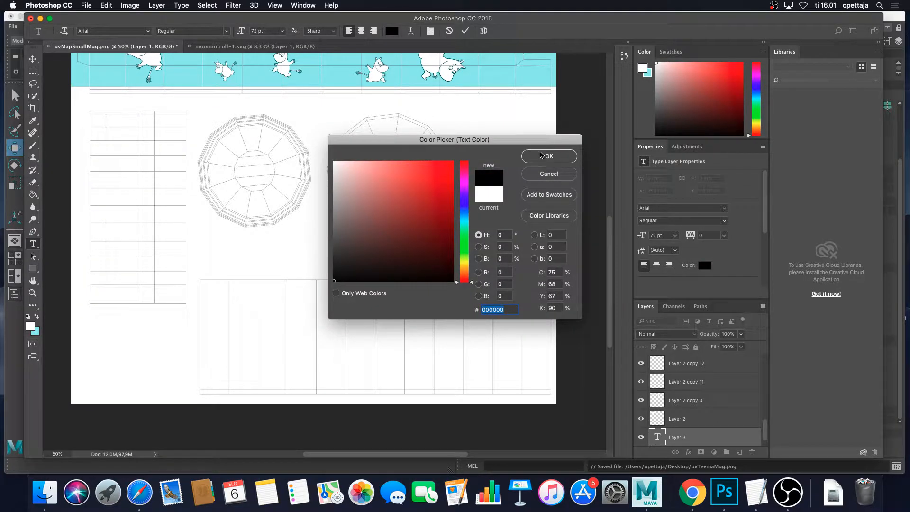
left_click(542, 156)
- Enter MEDIASTADI as the text and move it toward the left end of the wide rectangular shell
type("MEDIASTAR")
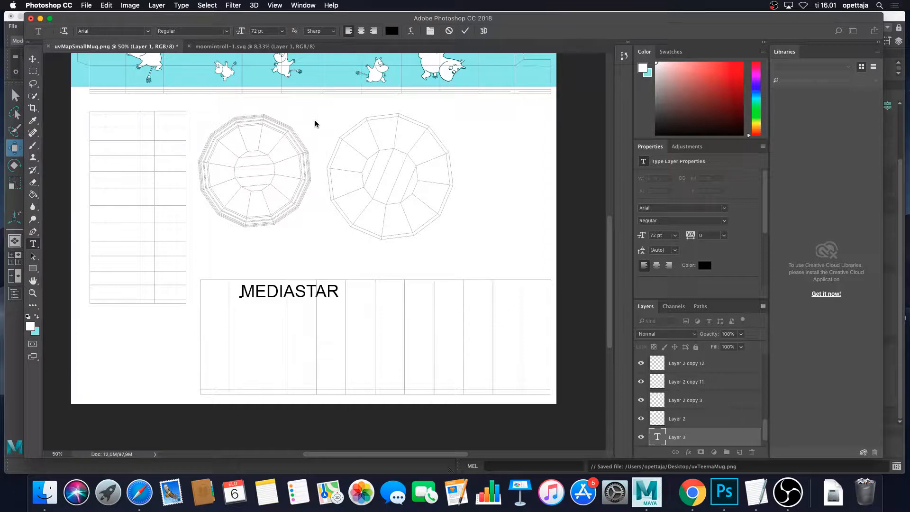
key("BackSpace")
type("DI")
left_click_drag(321, 319, 287, 315)
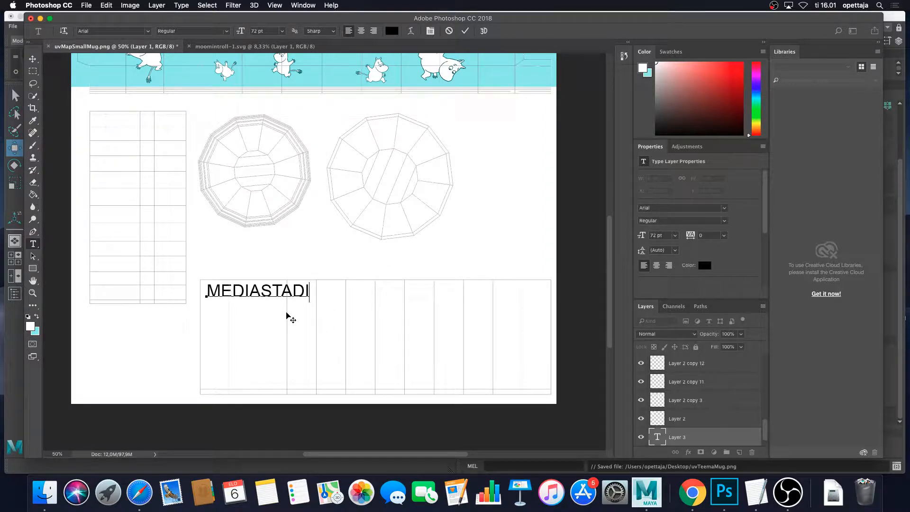
- Reduce the MEDIASTADI text to 30 pt and place it in the upper left corner of the wide rectangular shell
double_click(288, 289)
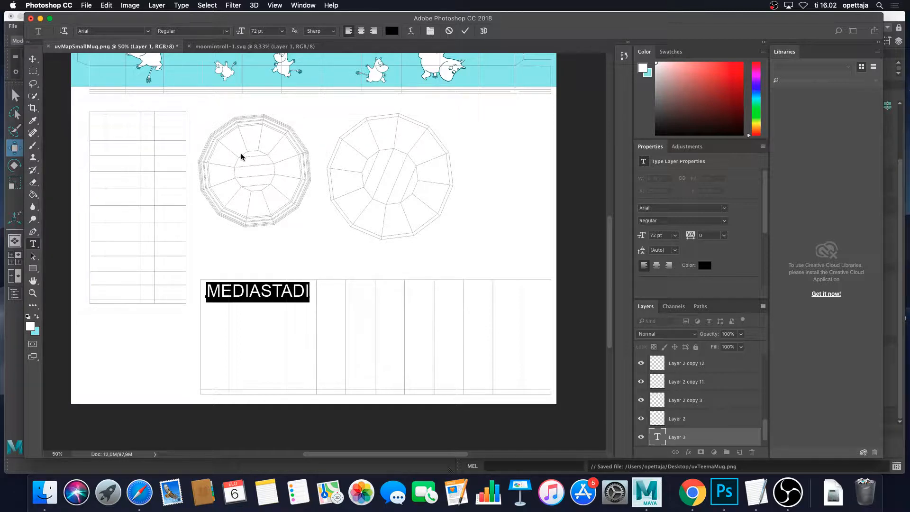
left_click(282, 31)
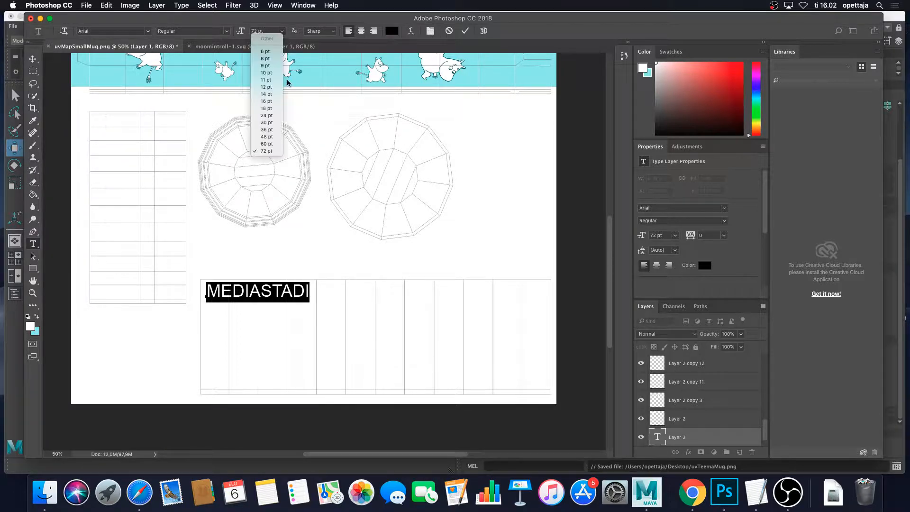
left_click(273, 144)
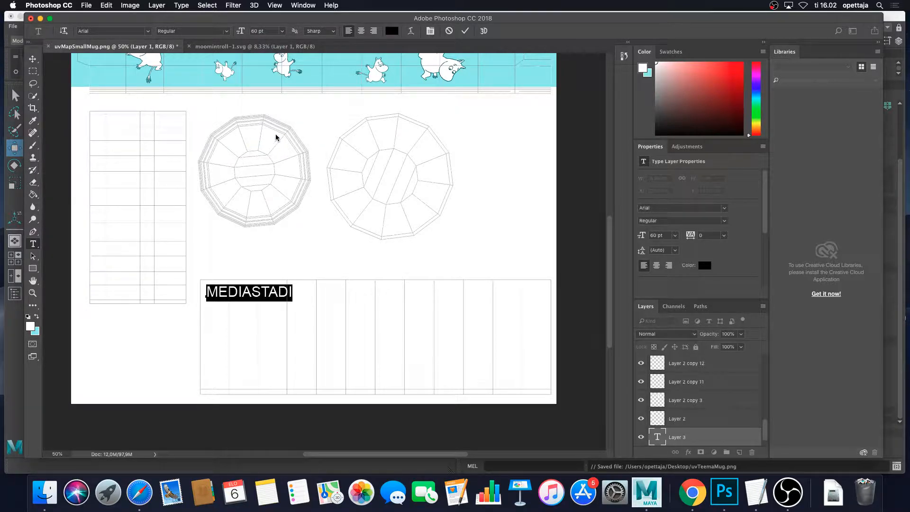
left_click(282, 31)
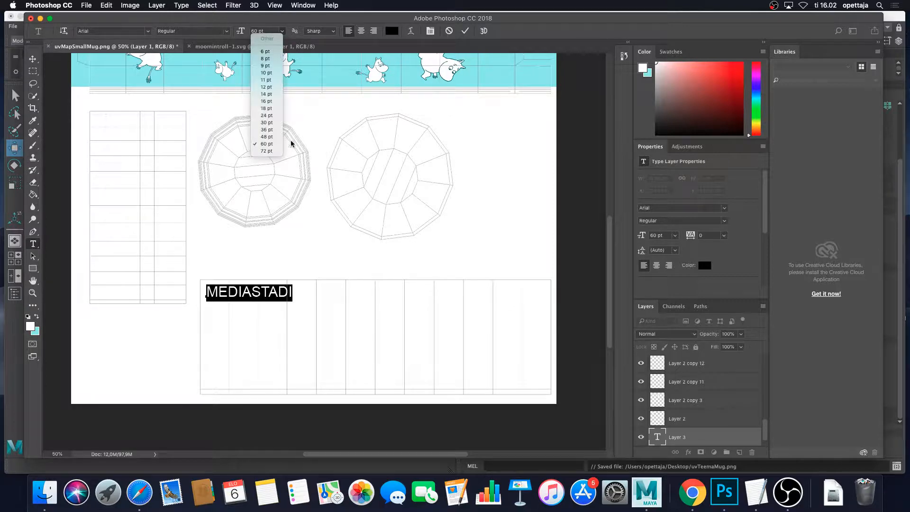
left_click(267, 120)
left_click_drag(241, 303, 238, 296)
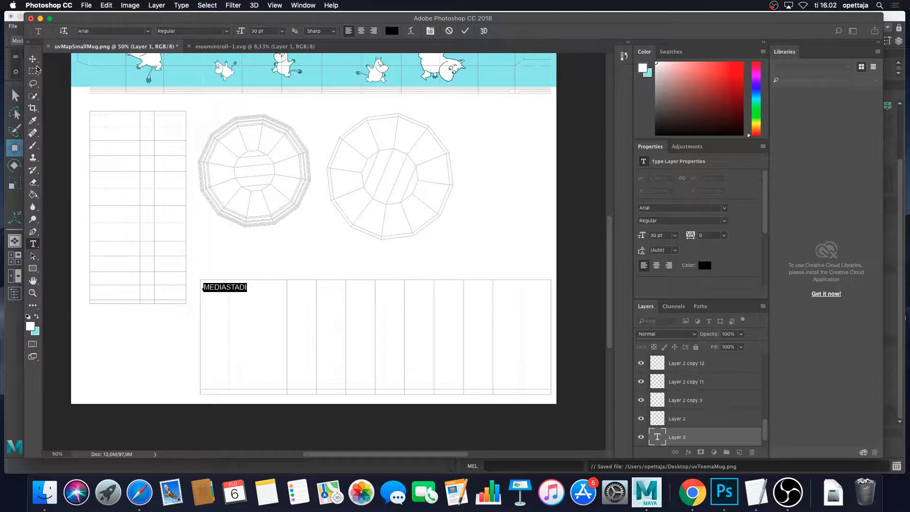
left_click(33, 59)
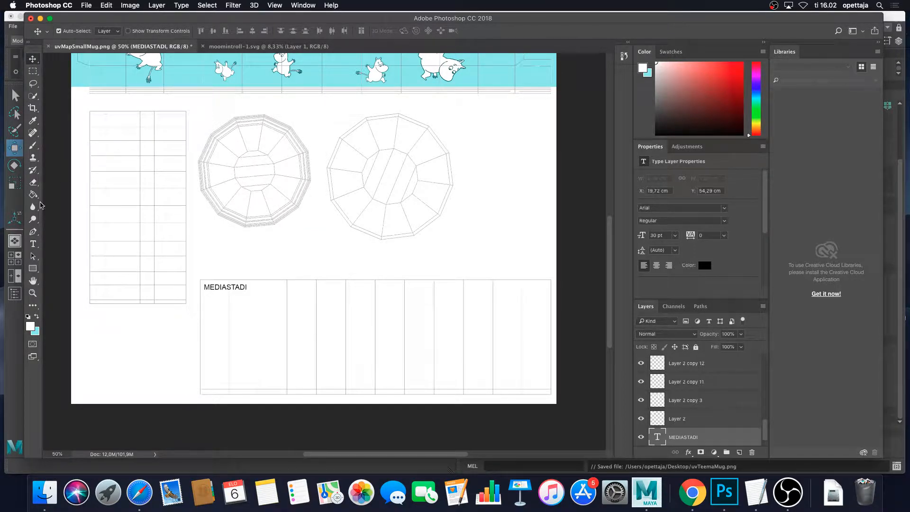
- Add a separate text layer reading MAYA BASICS across the middle of the smaller circular shell
left_click(33, 244)
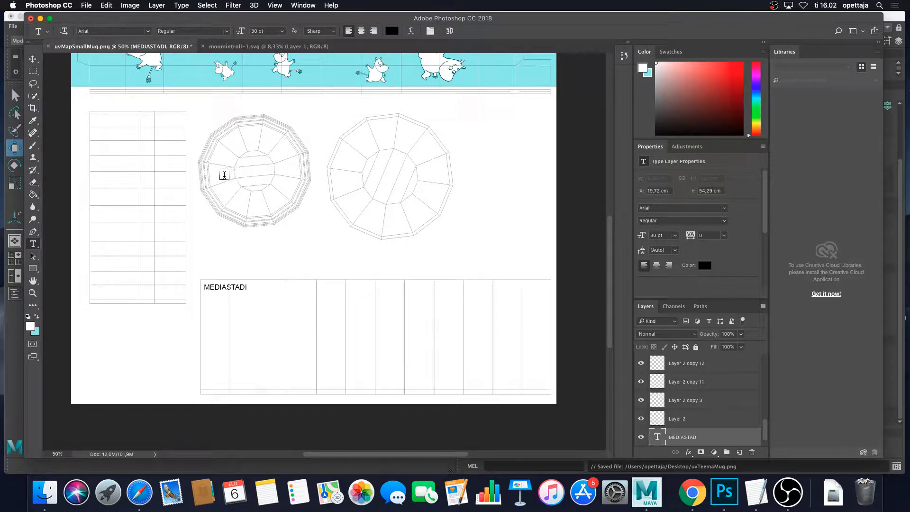
left_click(224, 177)
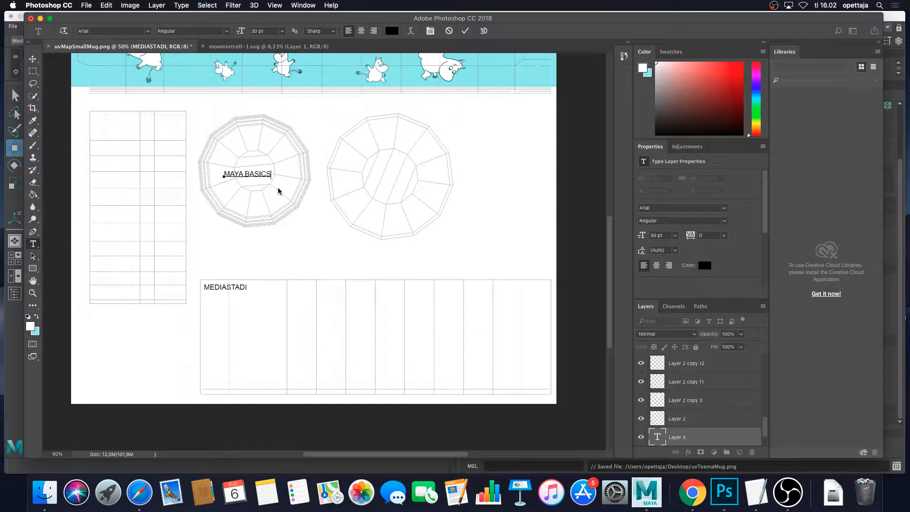
left_click(702, 437)
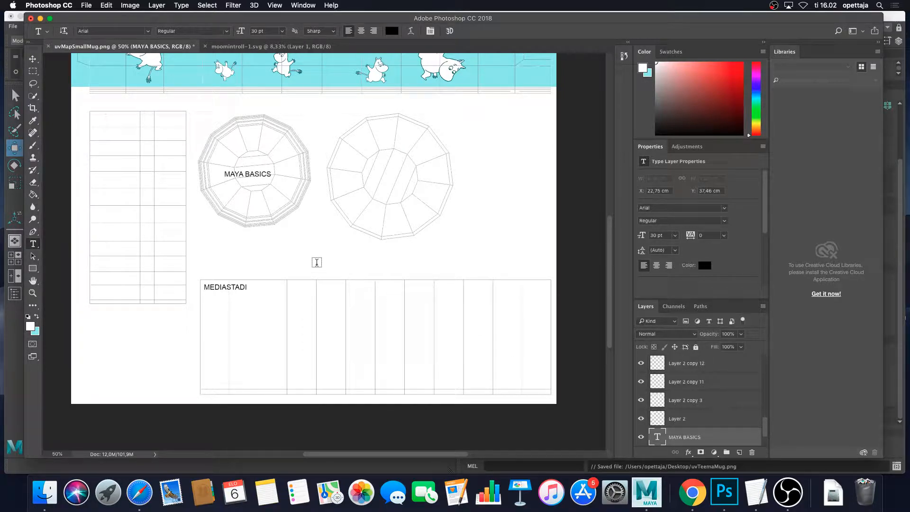
- Rotate the MAYA BASICS text about -4.5° to follow the shell's slanted lines and center it in the circular shell
scroll(261, 173, "up", 5, "alt")
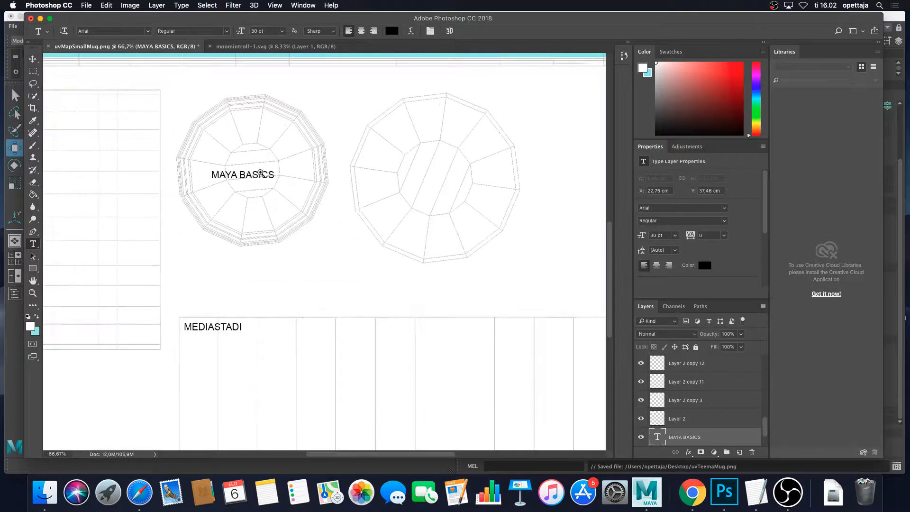
scroll(281, 207, "up", 5)
scroll(281, 207, "left", 5)
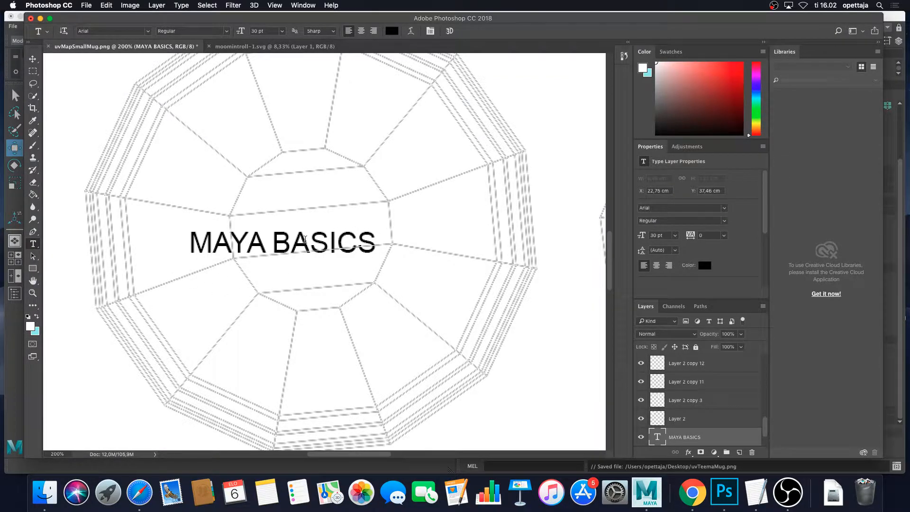
key("super+t")
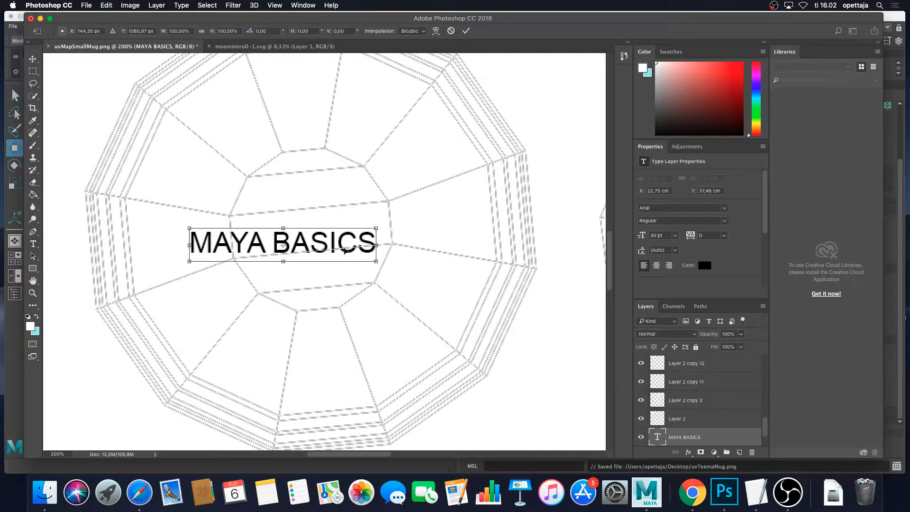
left_click_drag(391, 268, 392, 264)
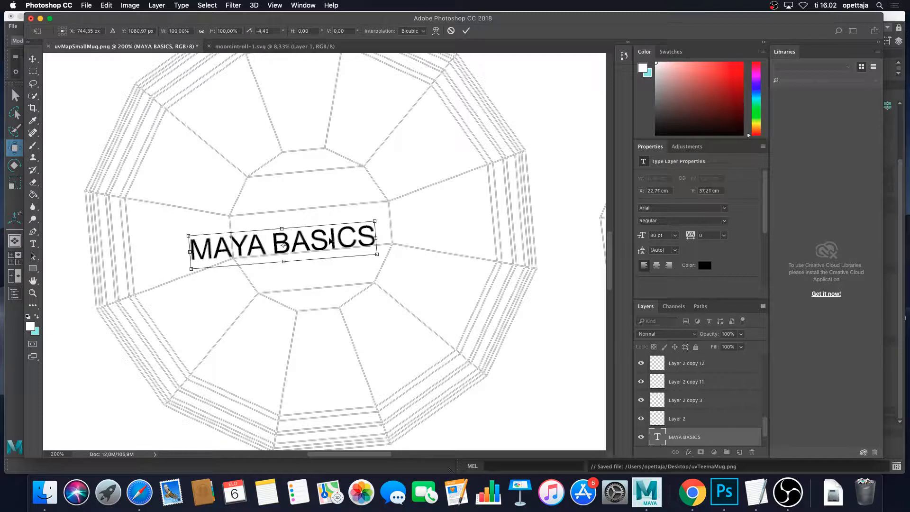
left_click_drag(320, 237, 354, 229)
key("Return")
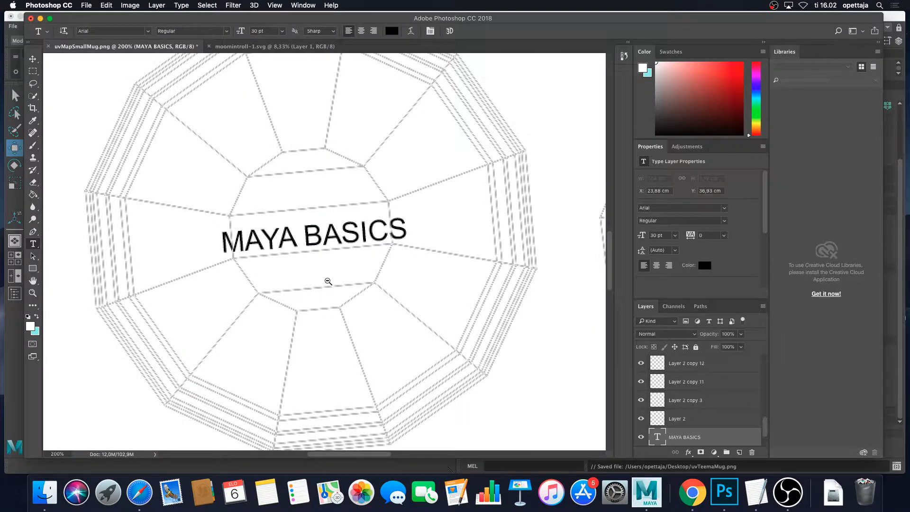
left_click(329, 282, "alt")
left_click(328, 282, "alt")
left_click(328, 281, "alt")
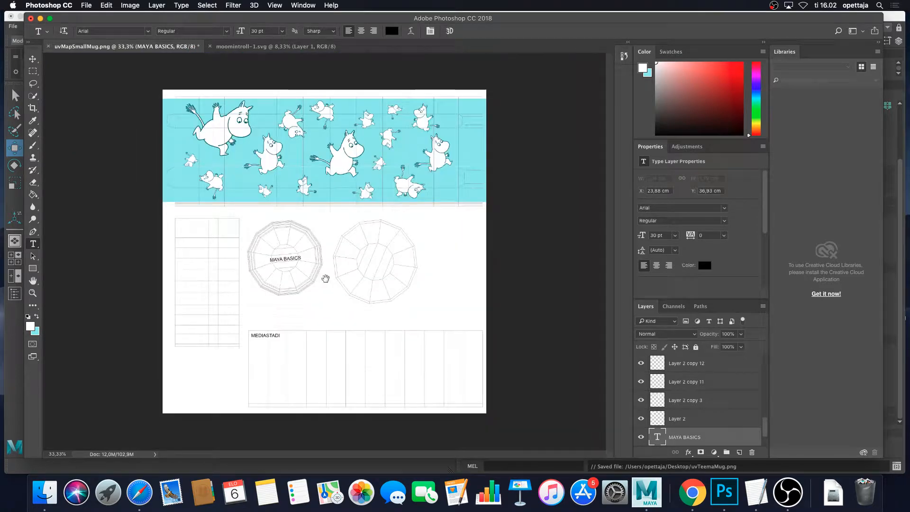
scroll(693, 399, "down", 1)
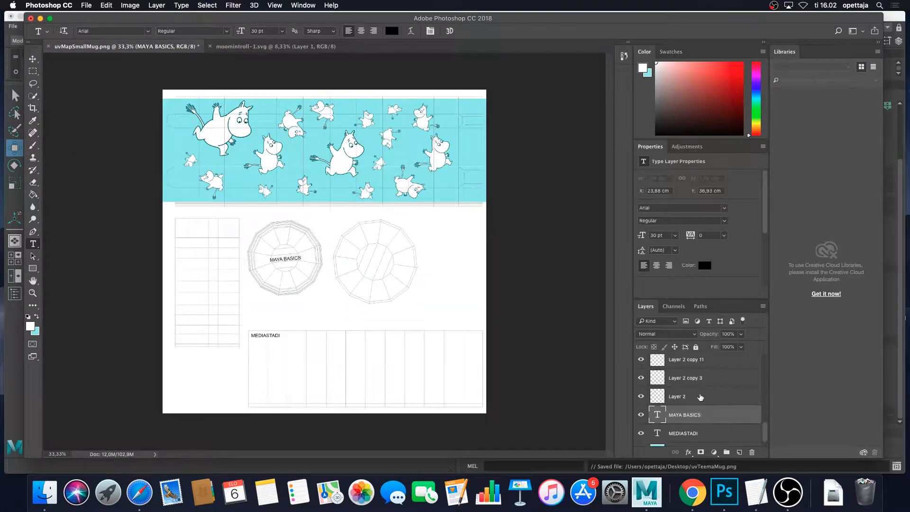
- Move the MEDIASTADI text into the smaller circular shell, directly above the MAYA BASICS text
left_click(707, 431)
left_click(267, 336, "super")
left_click(266, 336, "super")
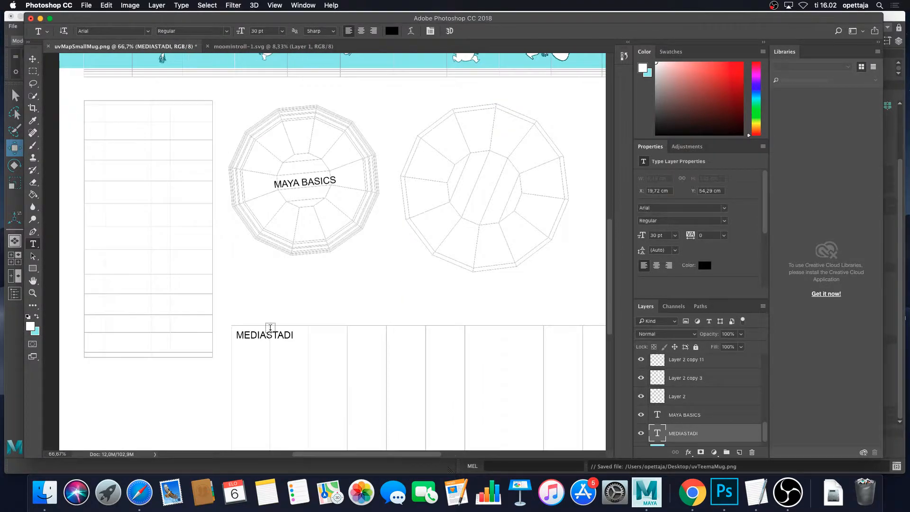
left_click_drag(282, 332, 319, 168, "super")
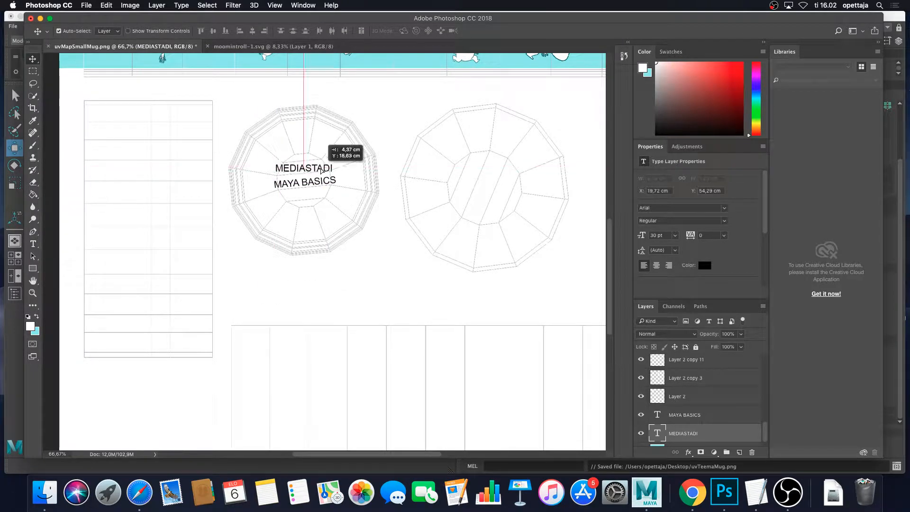
left_click(315, 175, "super")
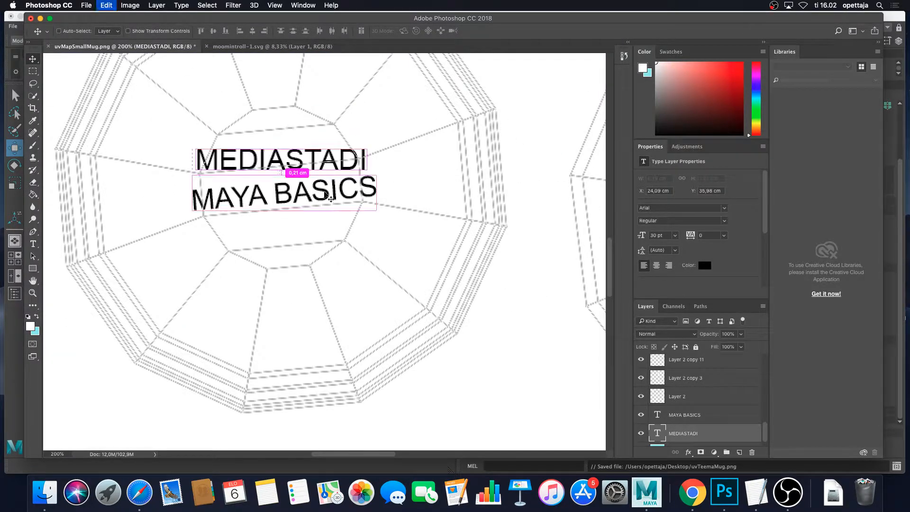
- Rotate the MEDIASTADI text slightly counterclockwise so it runs parallel to the MAYA BASICS text
key("super+t")
left_click_drag(392, 136, 385, 131)
key("Return")
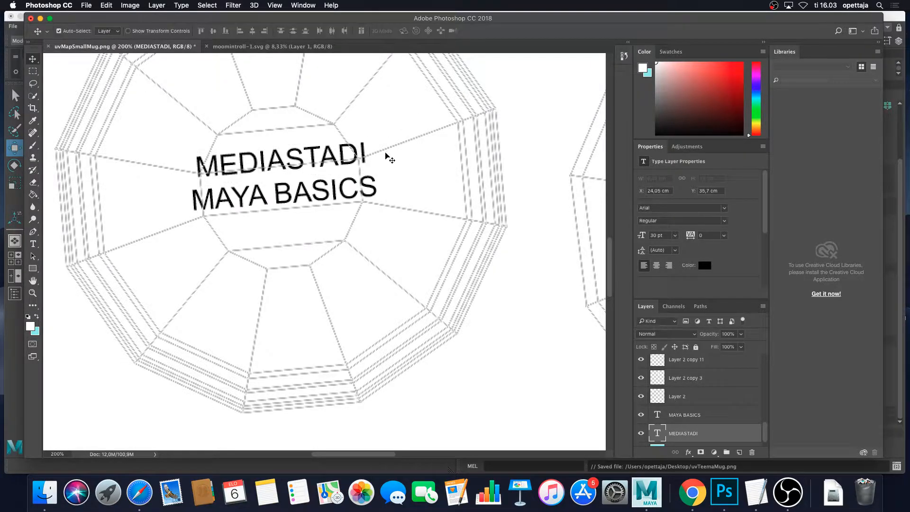
- Hide Layer 0, which holds the UV wireframe lines, so only the artwork and texts remain
left_click(322, 220, "alt+super")
left_click(321, 220, "alt+super")
left_click(321, 220, "alt+super")
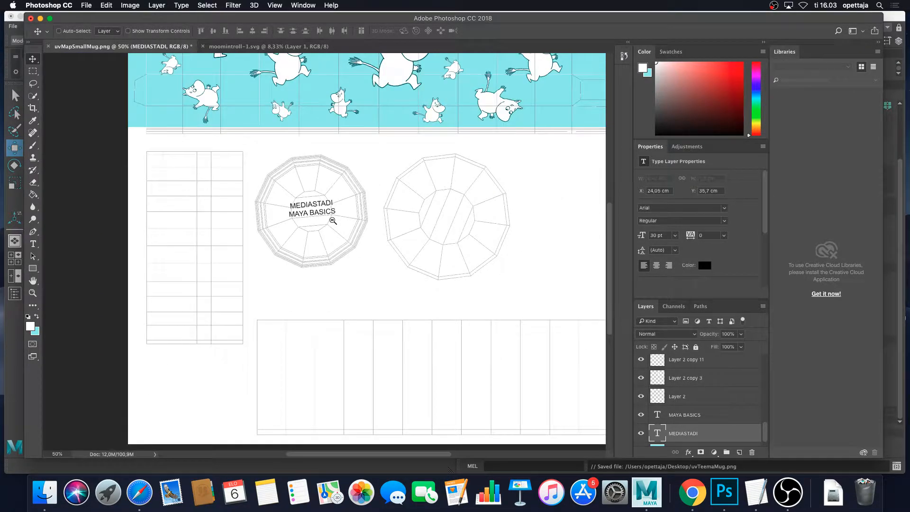
left_click(332, 220, "alt+super")
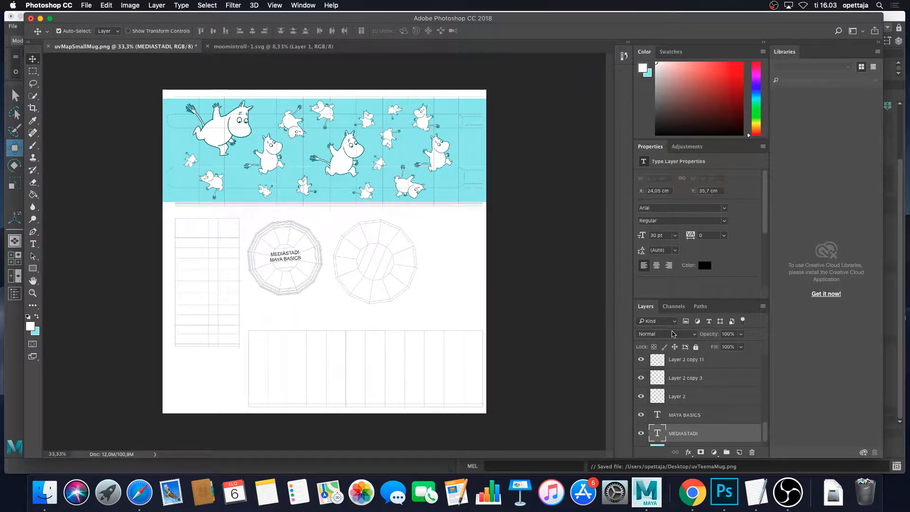
scroll(686, 394, "up", 3)
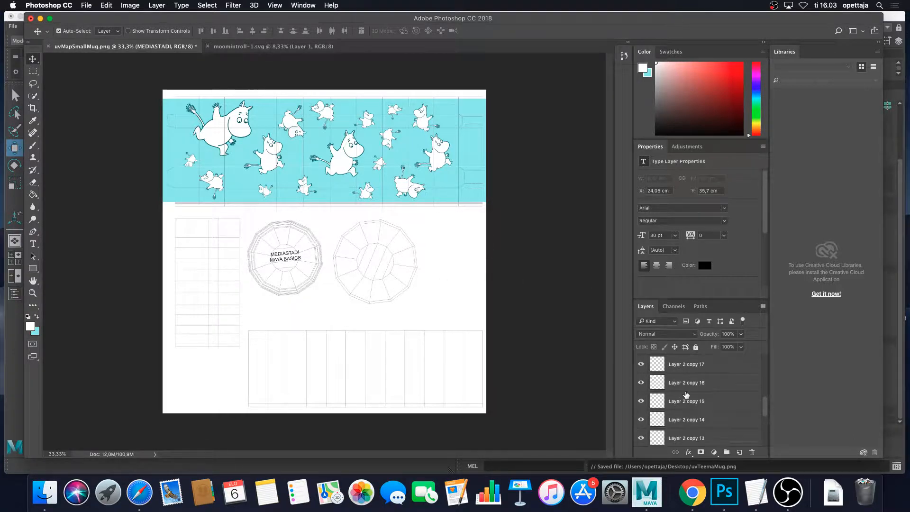
scroll(686, 394, "up", 3)
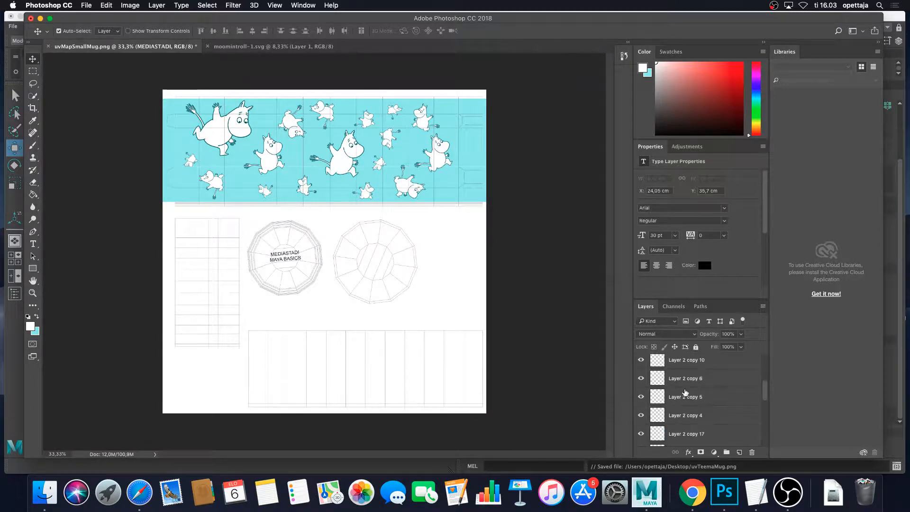
left_click(641, 364)
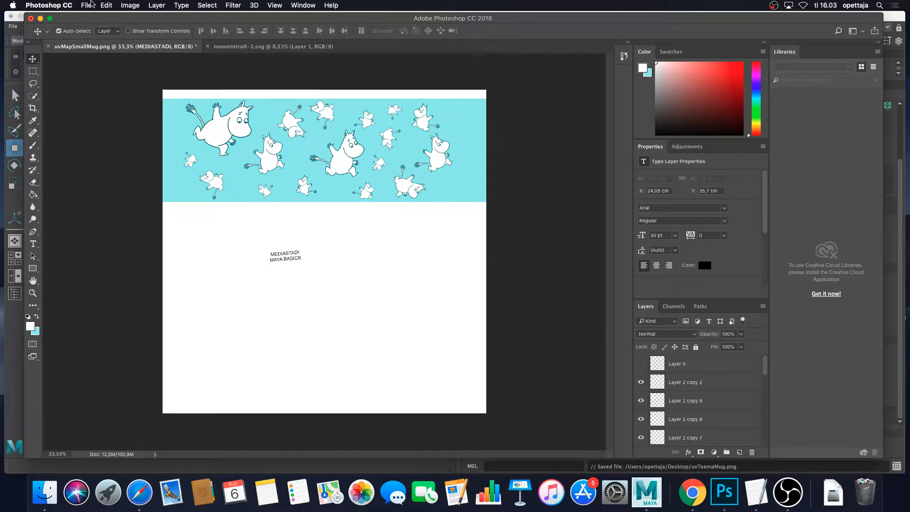
- Save a PNG copy of the texture to the desktop as teemaMugBaseColor with the large file size (fastest saving) option
left_click(88, 5)
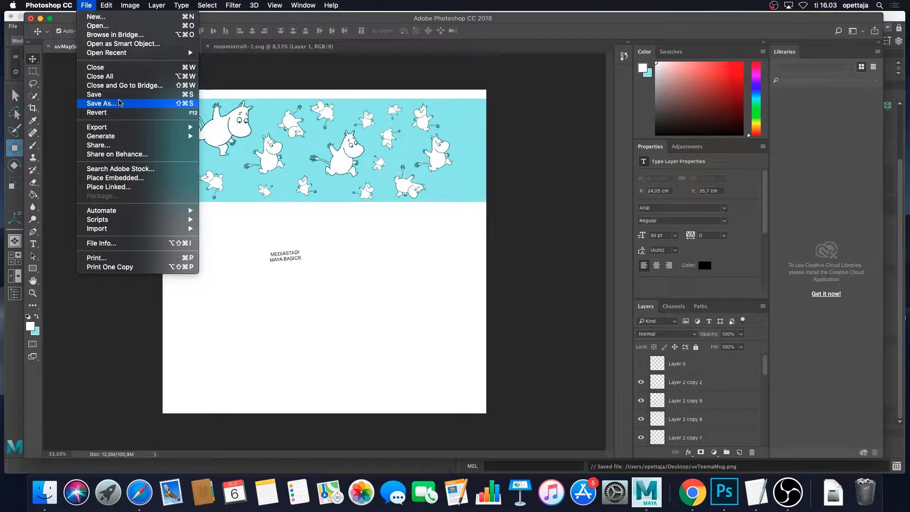
left_click(119, 103)
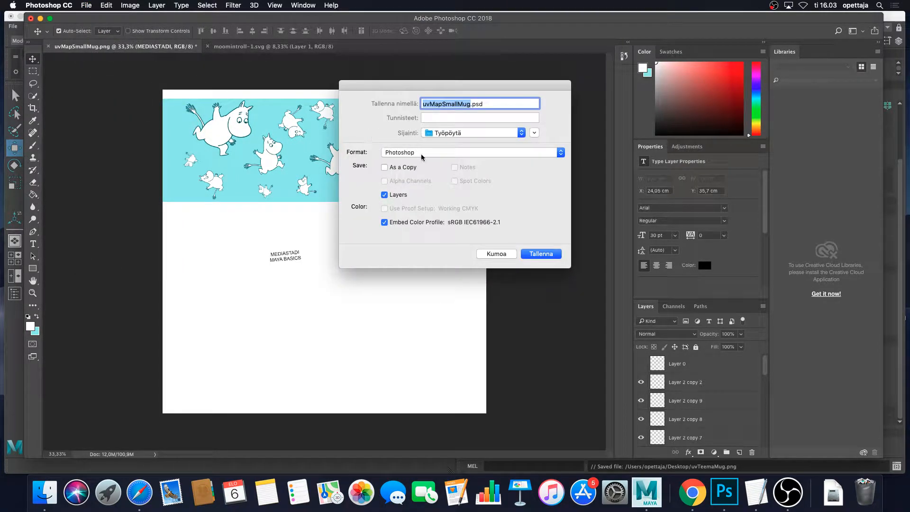
left_click(534, 134)
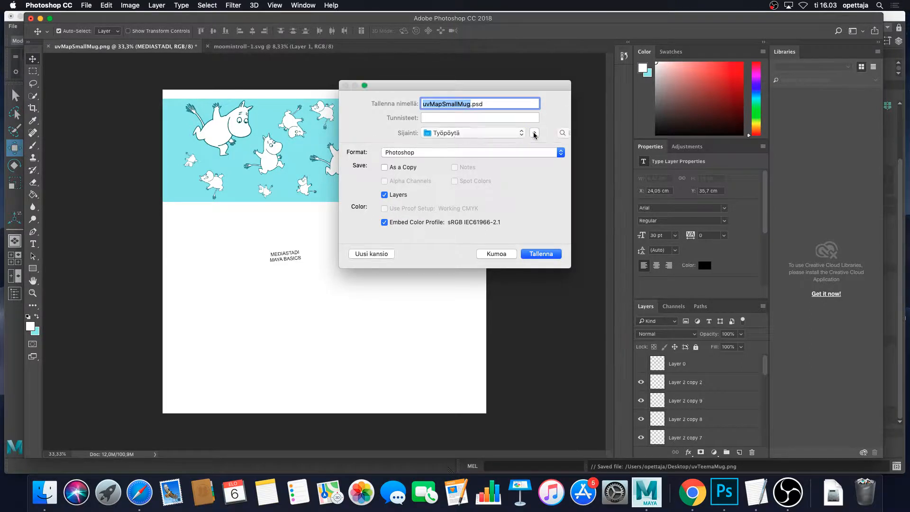
left_click(469, 204)
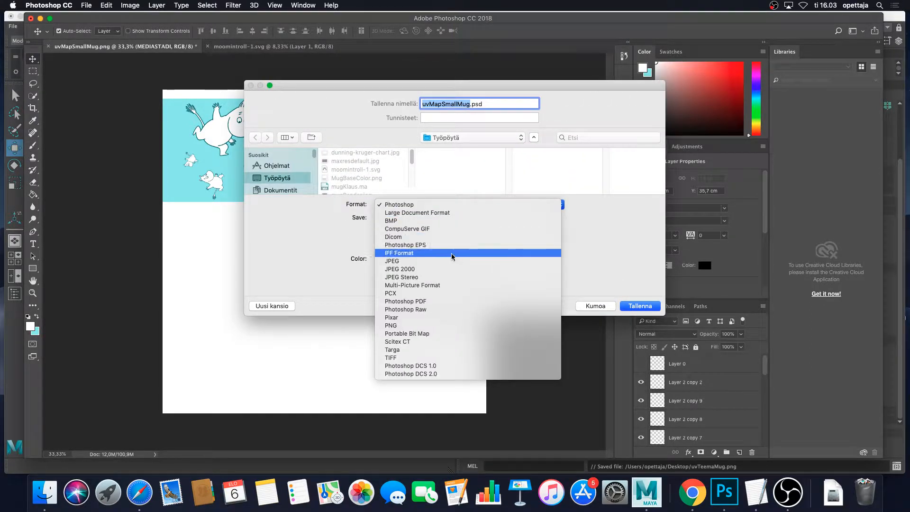
left_click(449, 327)
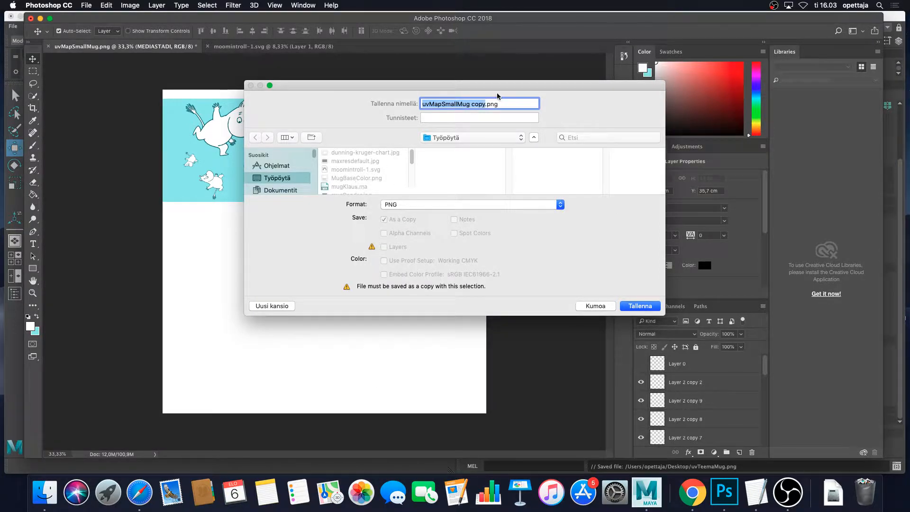
left_click(477, 104)
left_click_drag(485, 104, 432, 106)
type("teemaM")
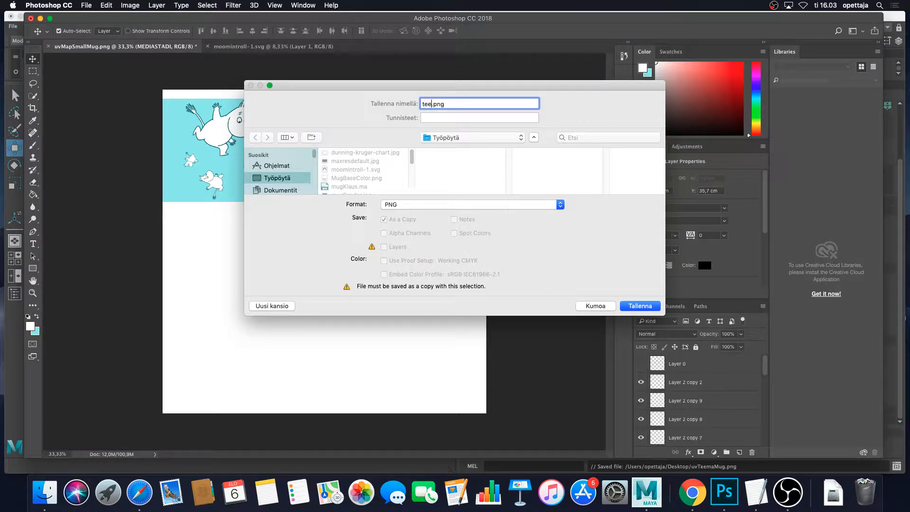
type("ugBaseColor")
left_click(645, 308)
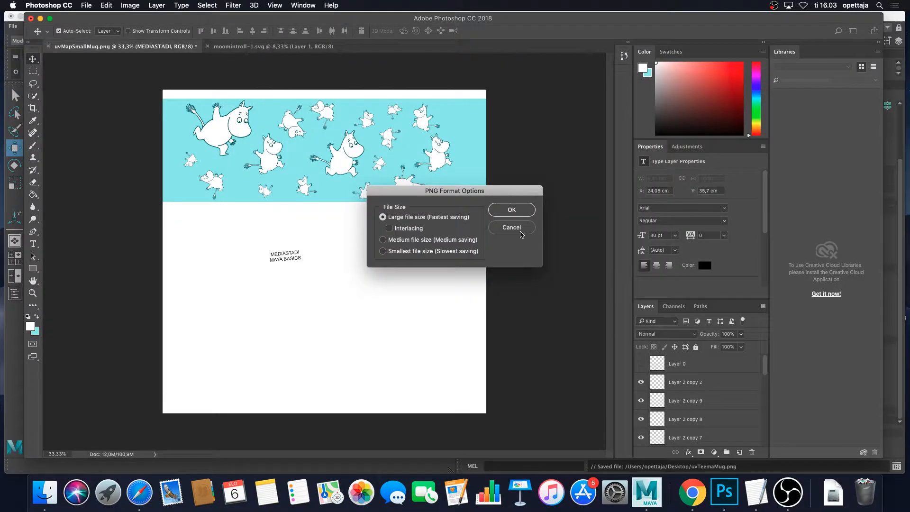
left_click(521, 214)
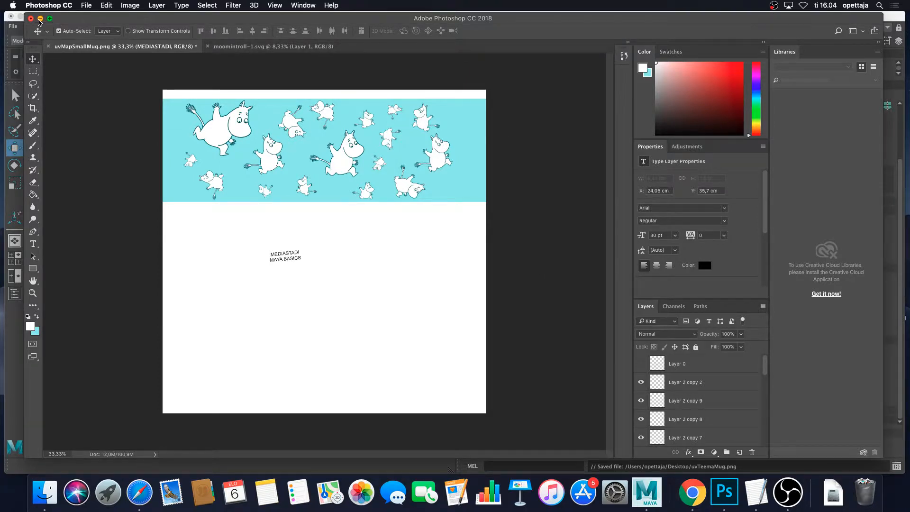
- Switch to Maya, save the mug scene, and change the workspace to Maya Classic
left_click(40, 19)
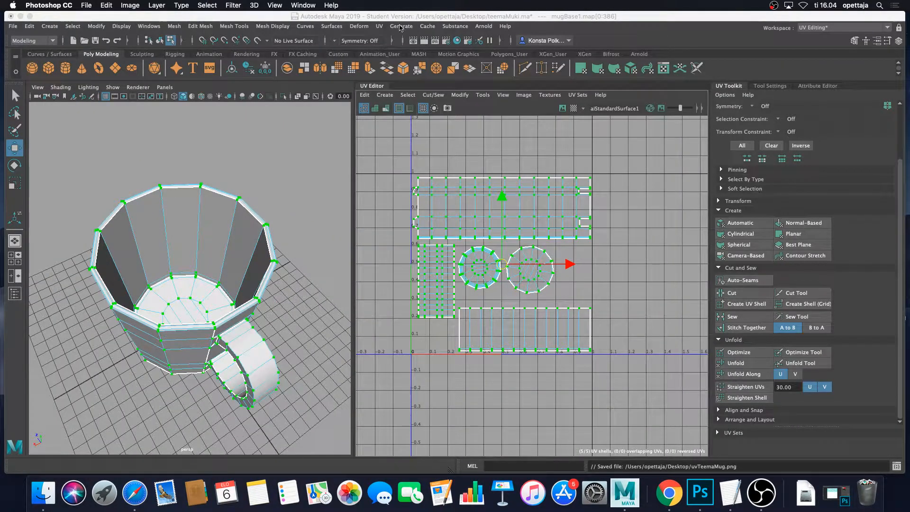
left_click(409, 19)
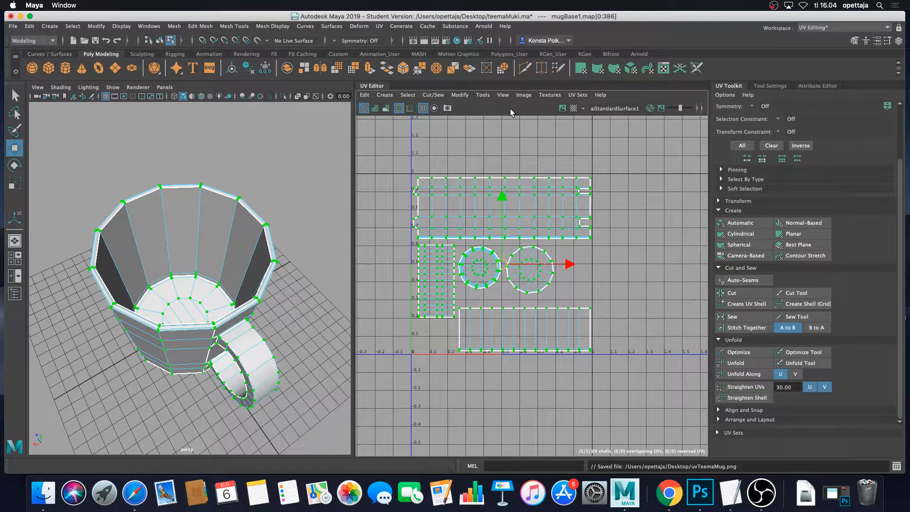
key("super+s")
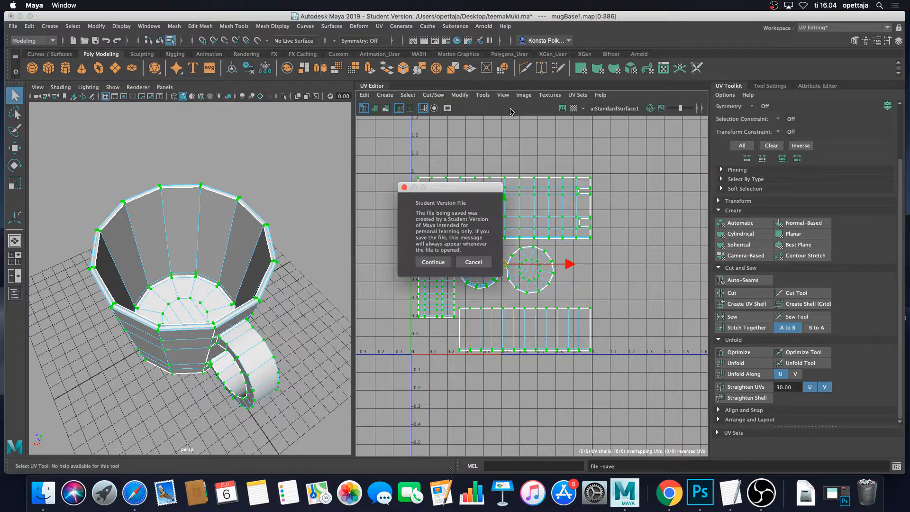
left_click(433, 262)
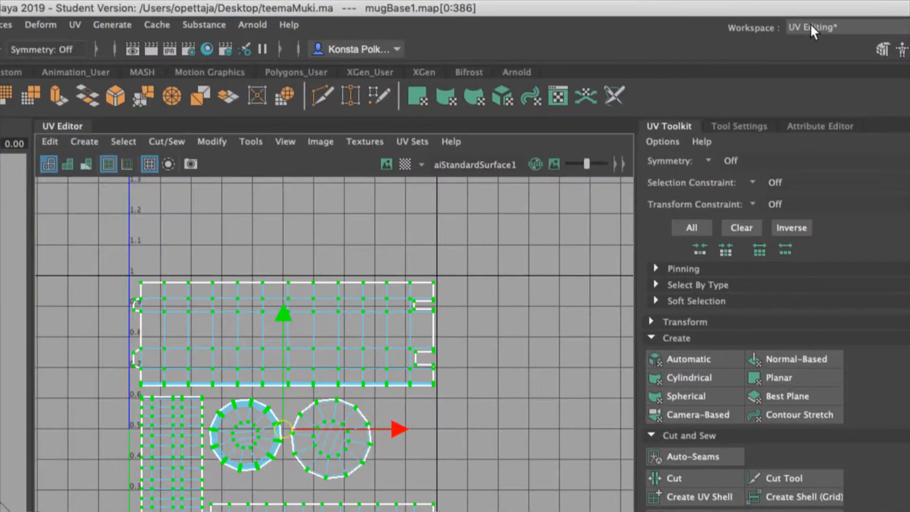
left_click(820, 27)
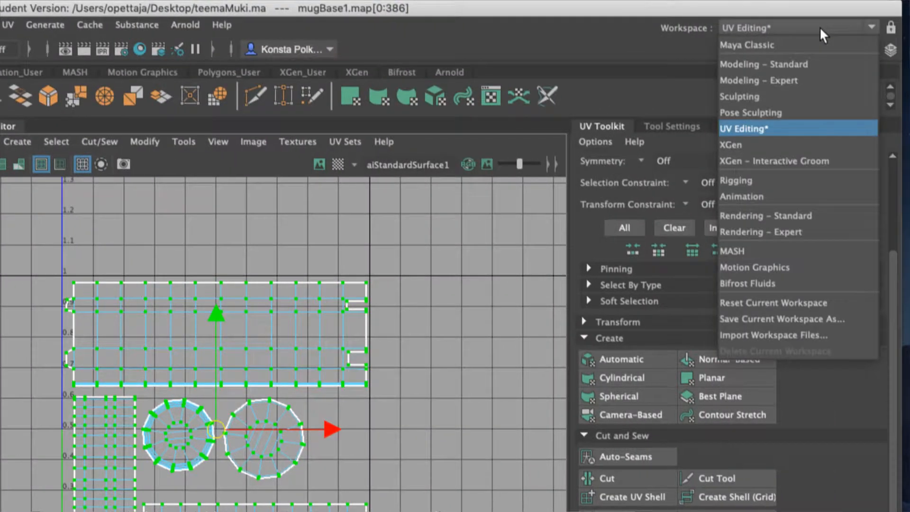
left_click(778, 39)
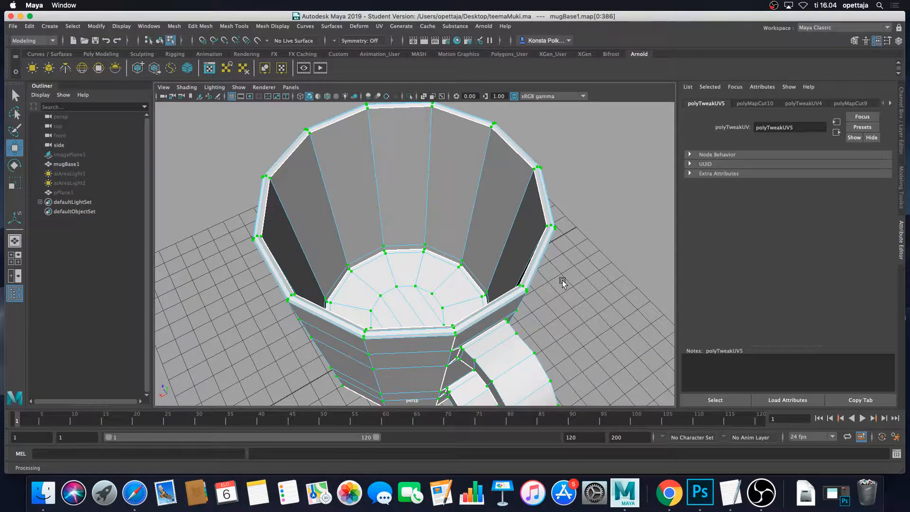
- Return the mug from UV component mode to object mode and select the whole mugBase1 object
scroll(582, 261, "down", 5)
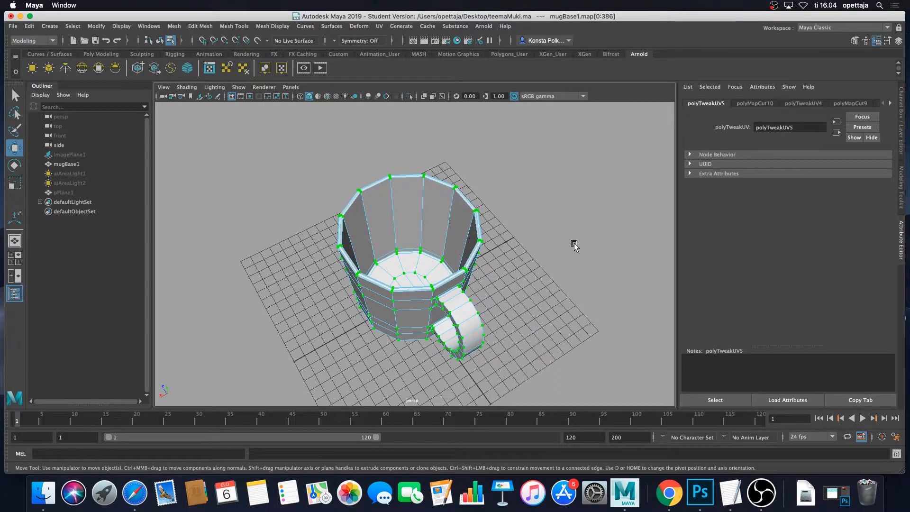
left_click_drag(575, 246, 554, 202, "alt")
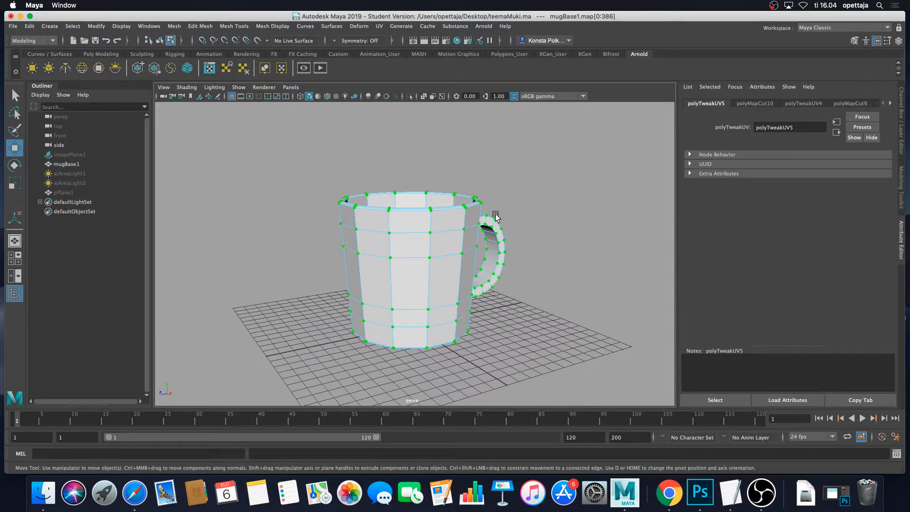
right_click_drag(453, 232, 538, 195)
left_click(538, 194)
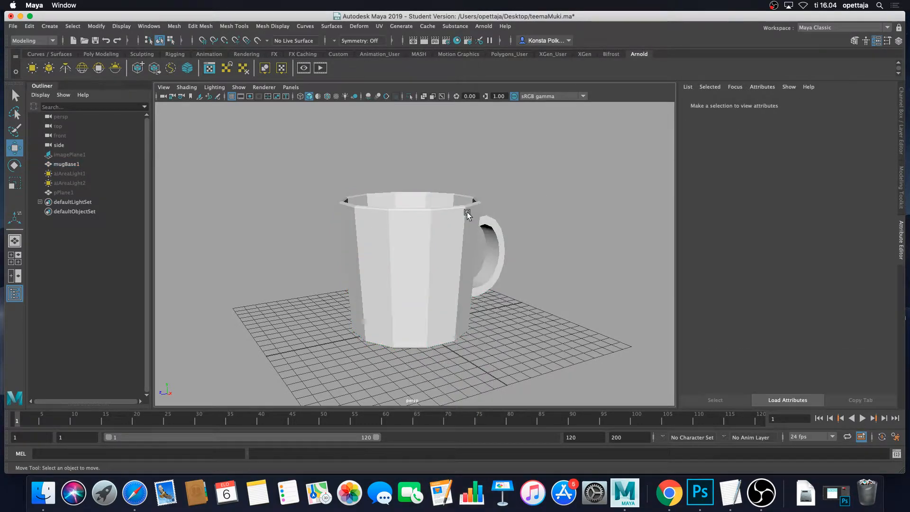
left_click(471, 213)
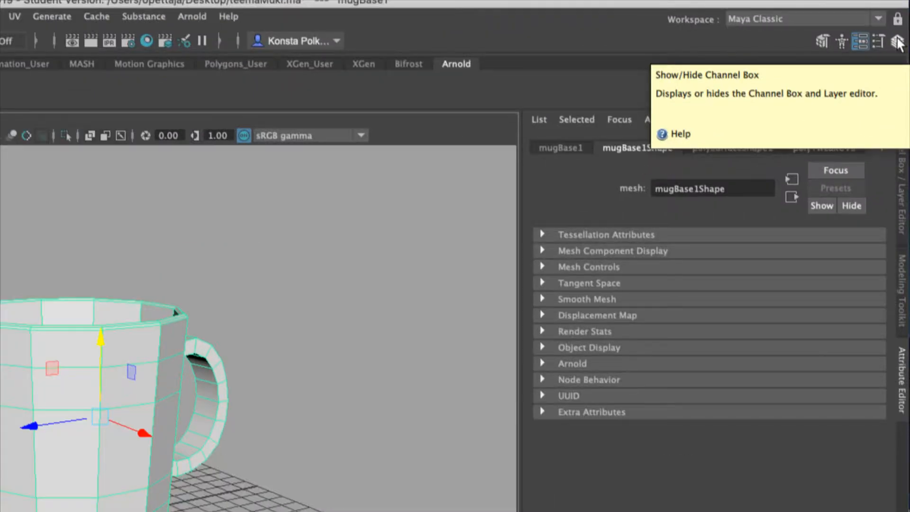
- Display the mug's channels and review the full list of its construction history inputs
left_click(899, 41)
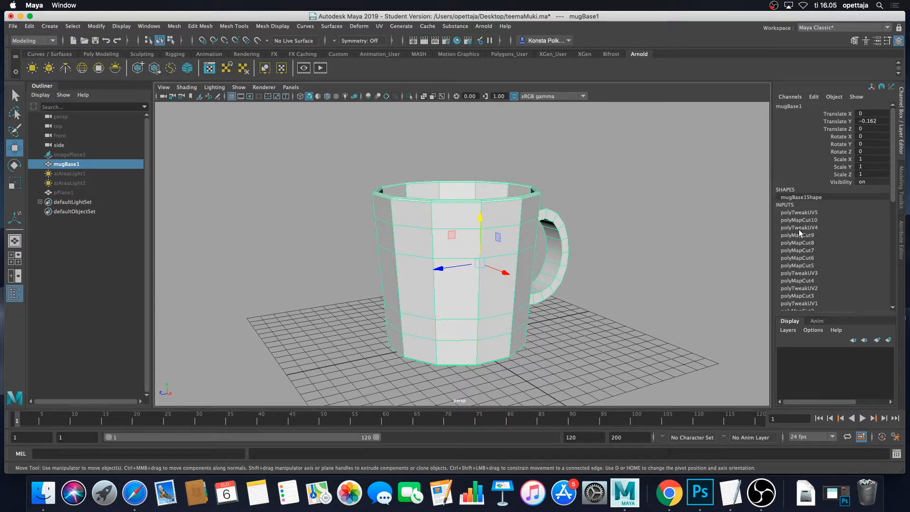
scroll(800, 233, "down", 2)
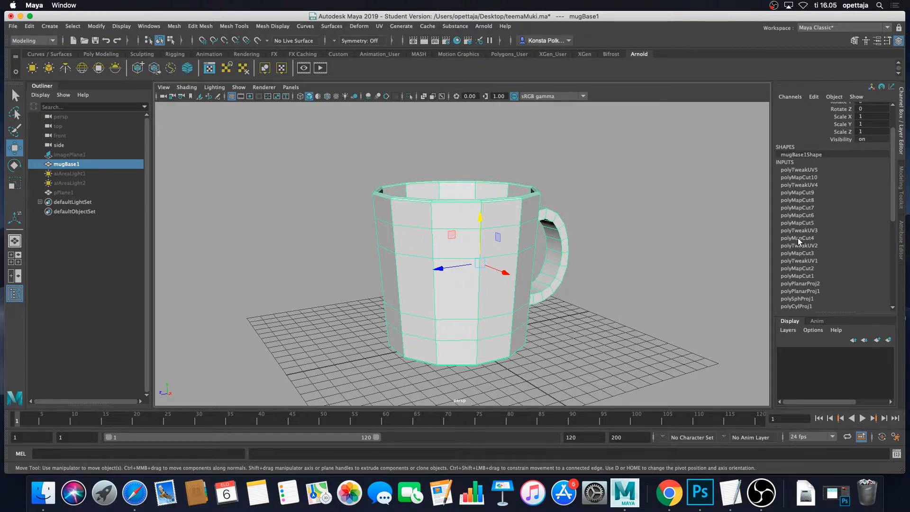
scroll(813, 251, "down", 6)
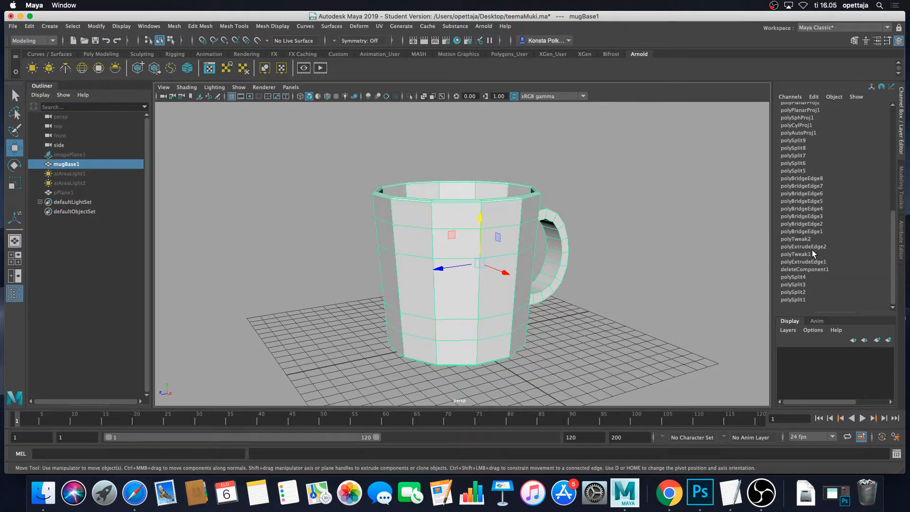
scroll(813, 289, "down", 1)
scroll(812, 290, "down", 3)
scroll(806, 235, "up", 15)
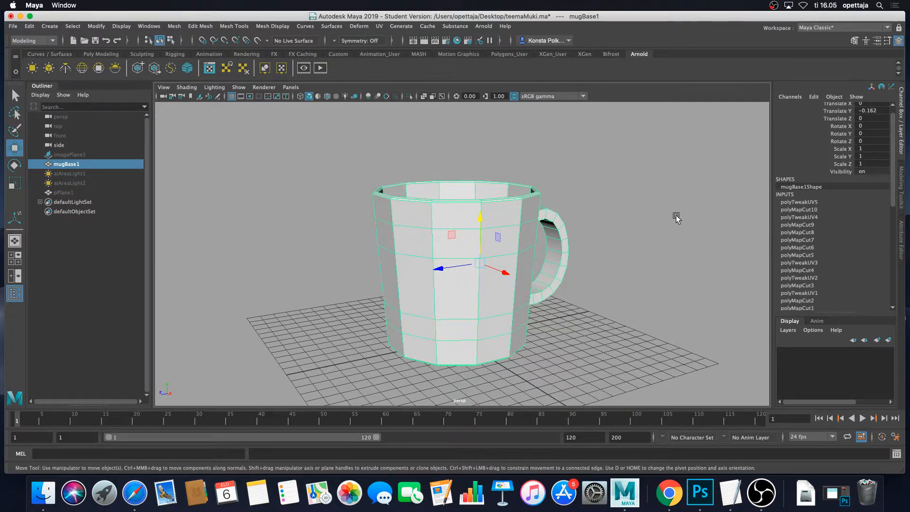
- Reselect the mug and delete its construction history
left_click(597, 220)
left_click(542, 222)
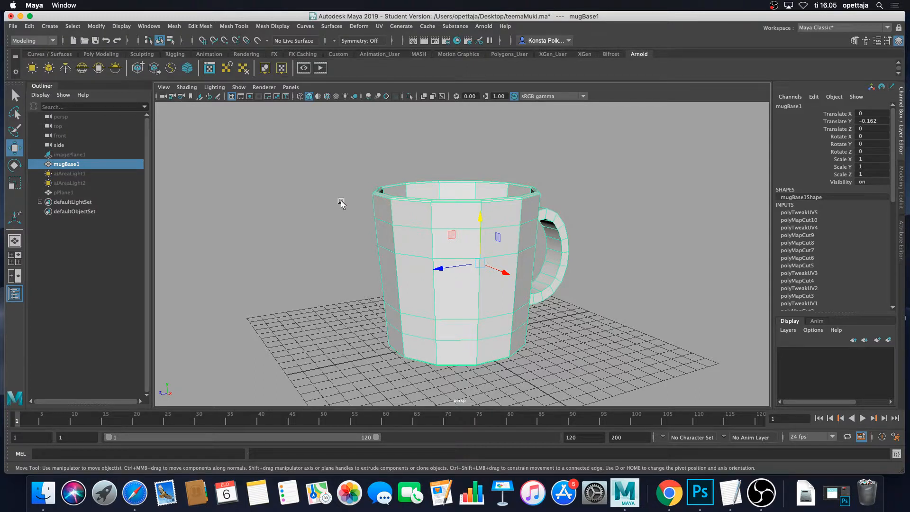
left_click(29, 27)
mouse_move(82, 115)
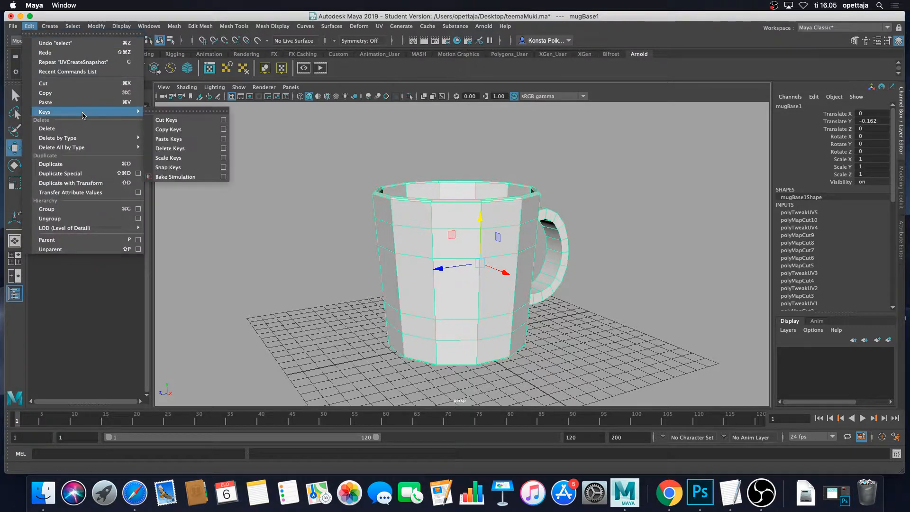
mouse_move(86, 137)
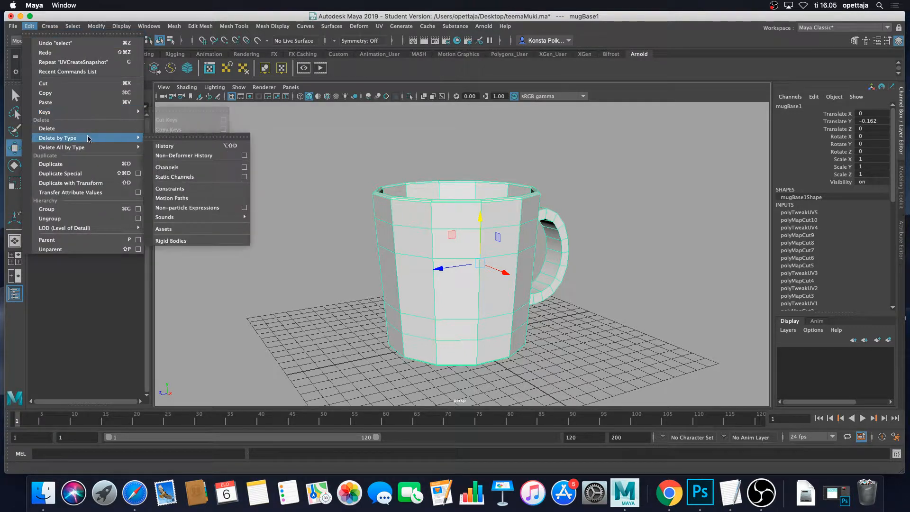
left_click(191, 148)
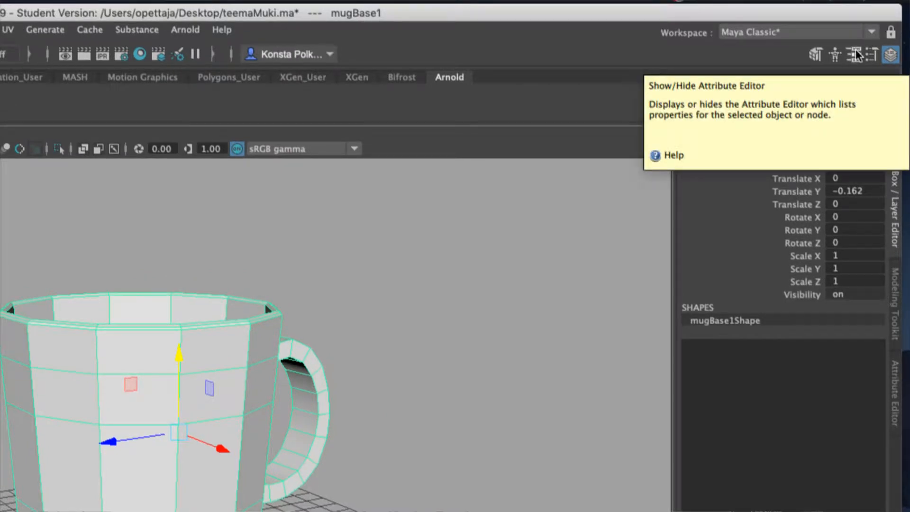
- Display the mug's attributes and rename its assigned aiStandardSurface1 material to teemaMugSHD
left_click(855, 54)
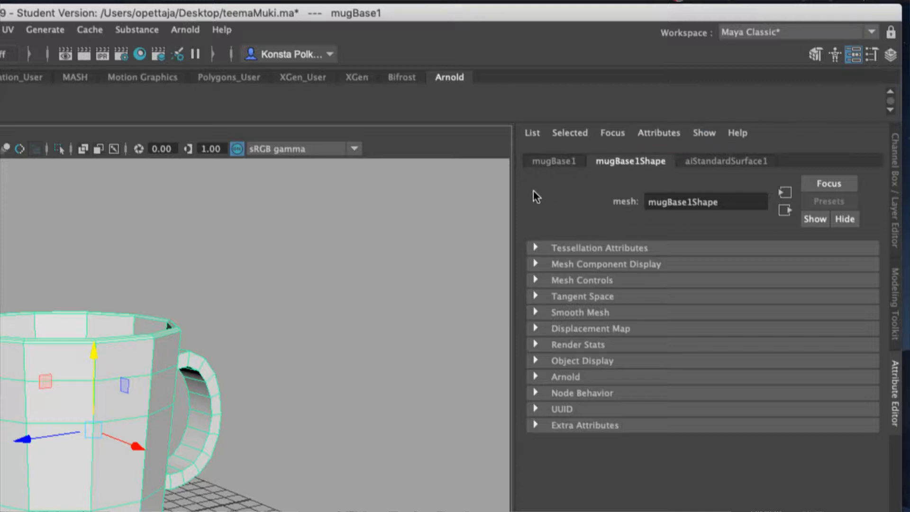
left_click(564, 163)
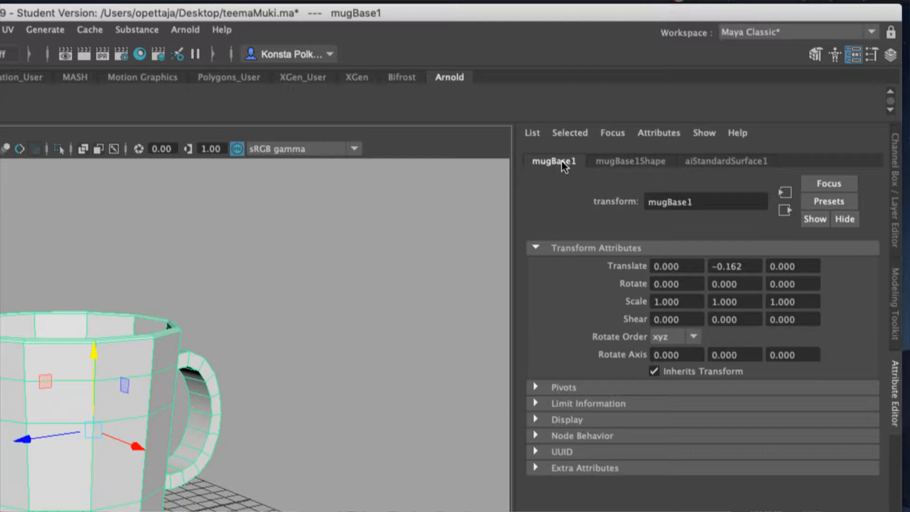
left_click(614, 163)
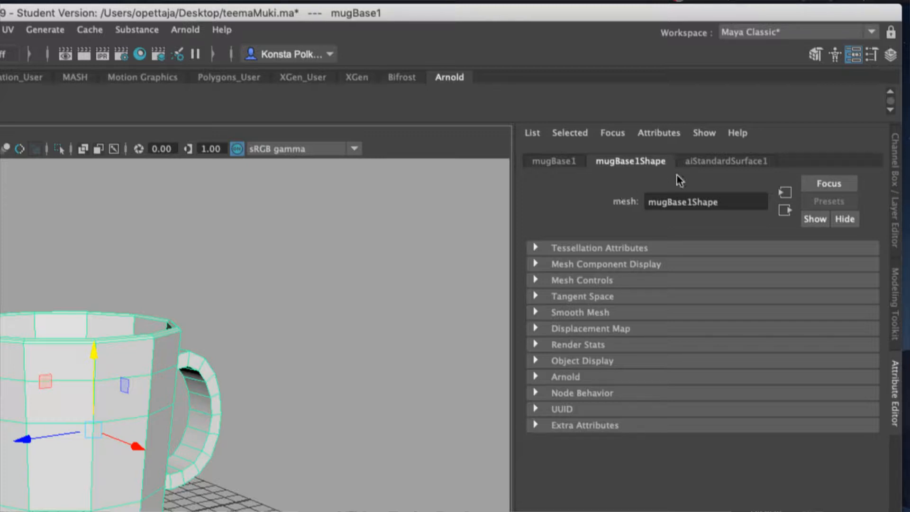
left_click(708, 162)
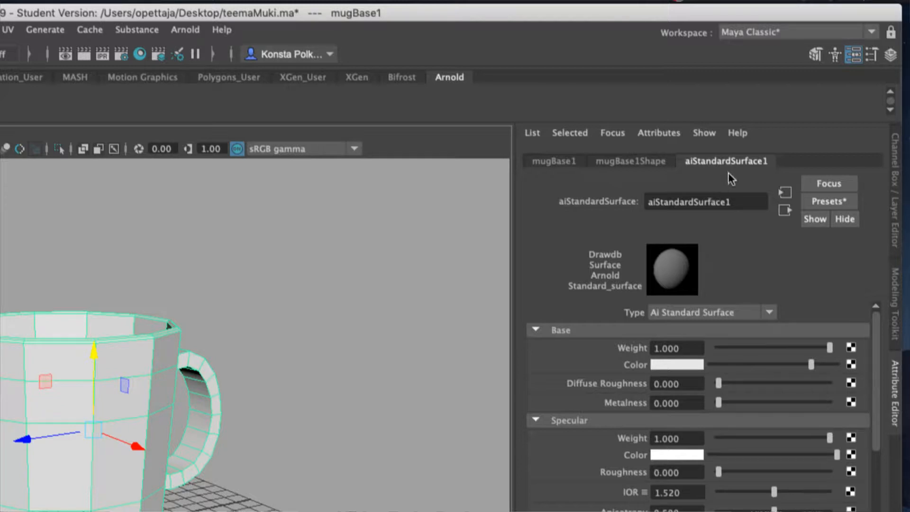
left_click_drag(742, 201, 647, 196)
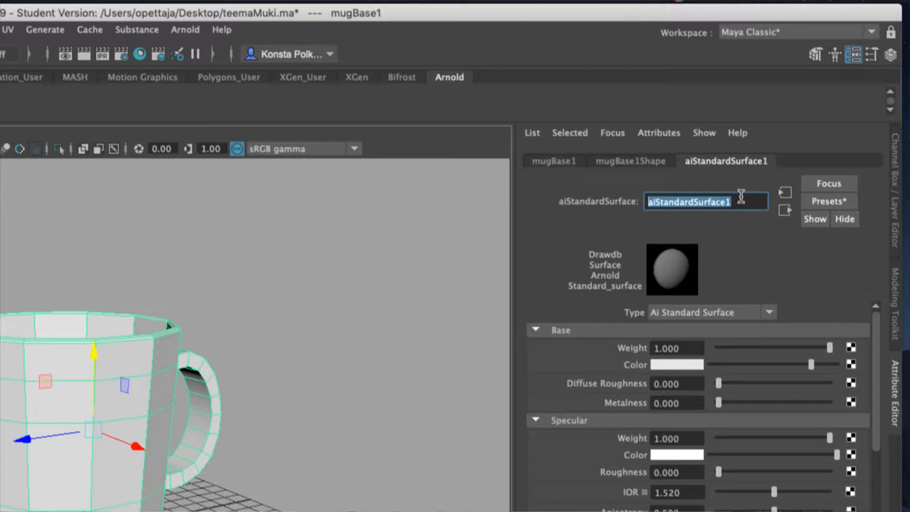
type("m")
key("BackSpace")
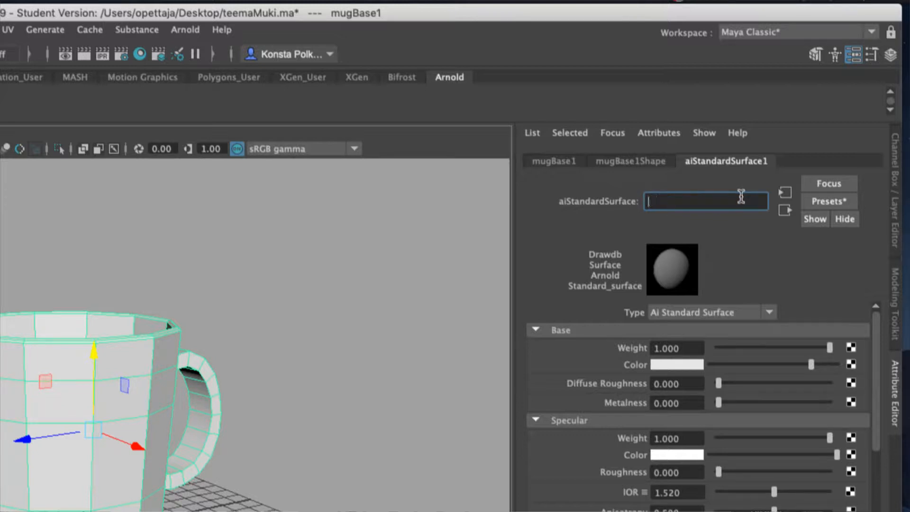
type("teem")
key("BackSpace")
type("eemaMugSHD")
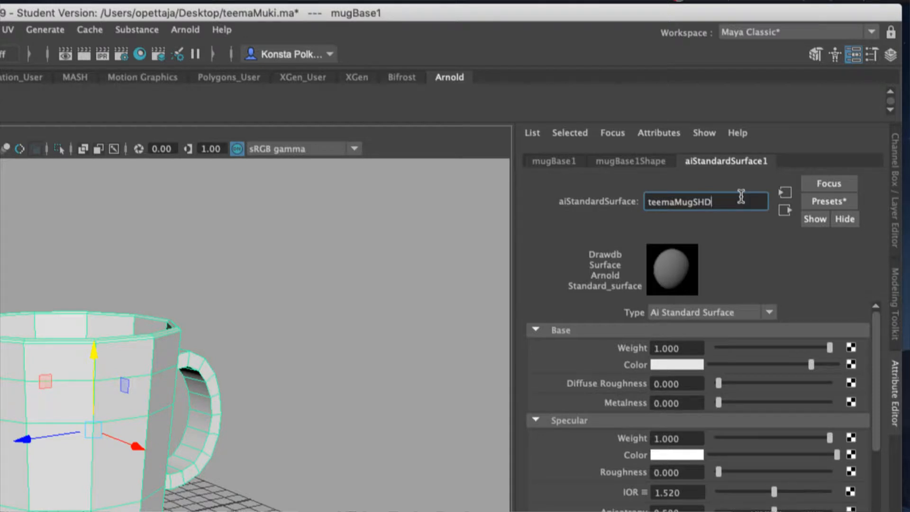
key("Return")
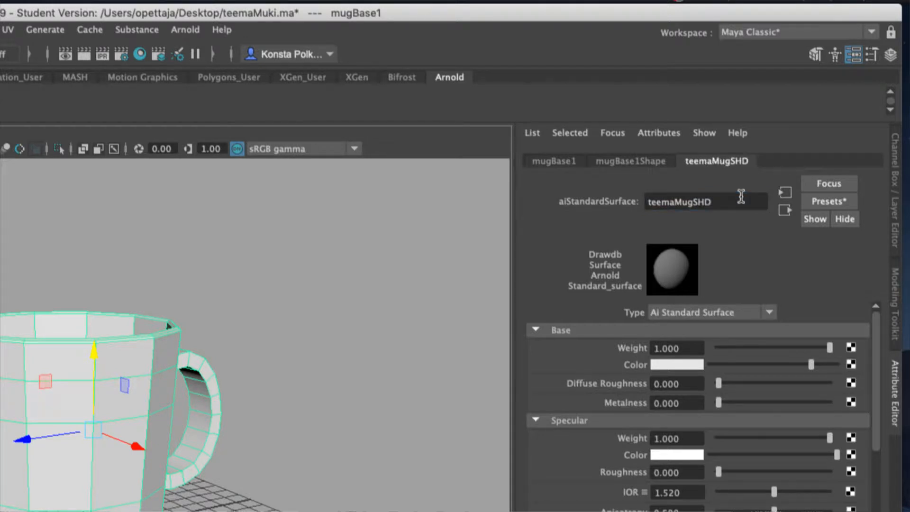
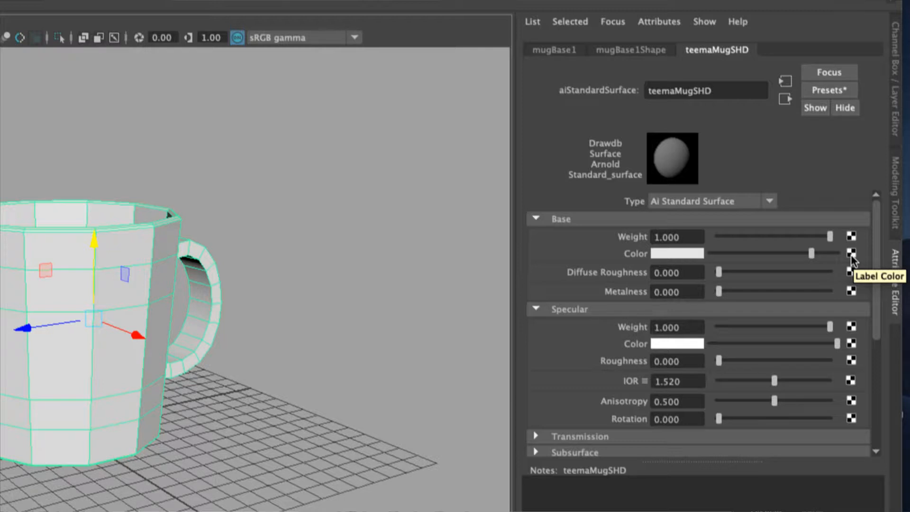
- Connect a new File texture node to the Base Color of teemaMugSHD
left_click(852, 254)
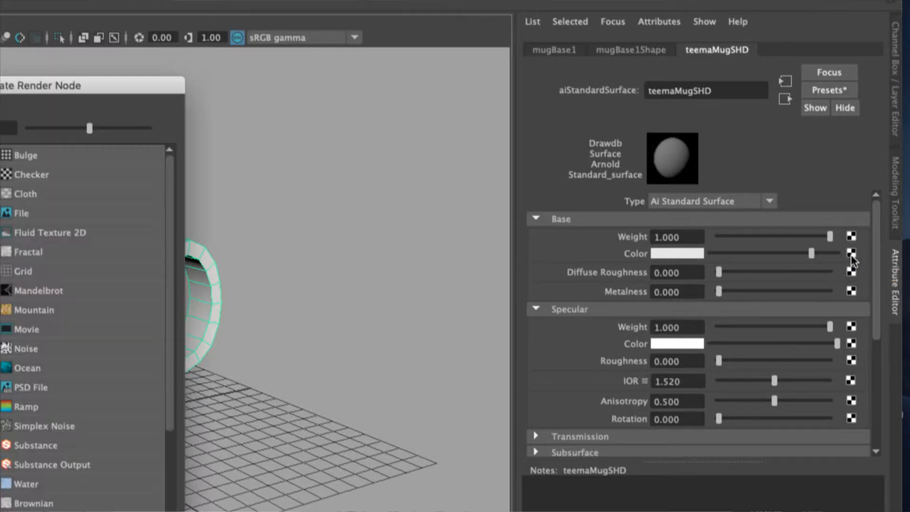
left_click_drag(157, 86, 374, 86)
left_click_drag(309, 84, 370, 85)
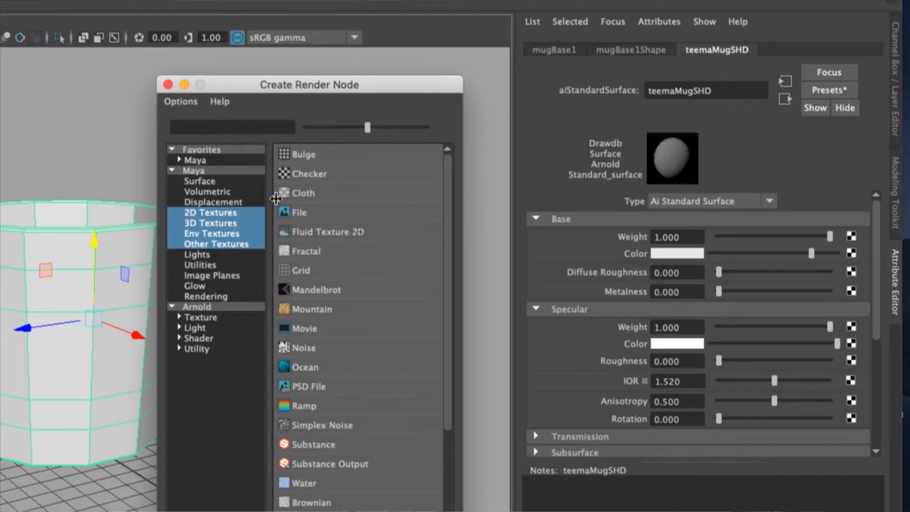
left_click(300, 212)
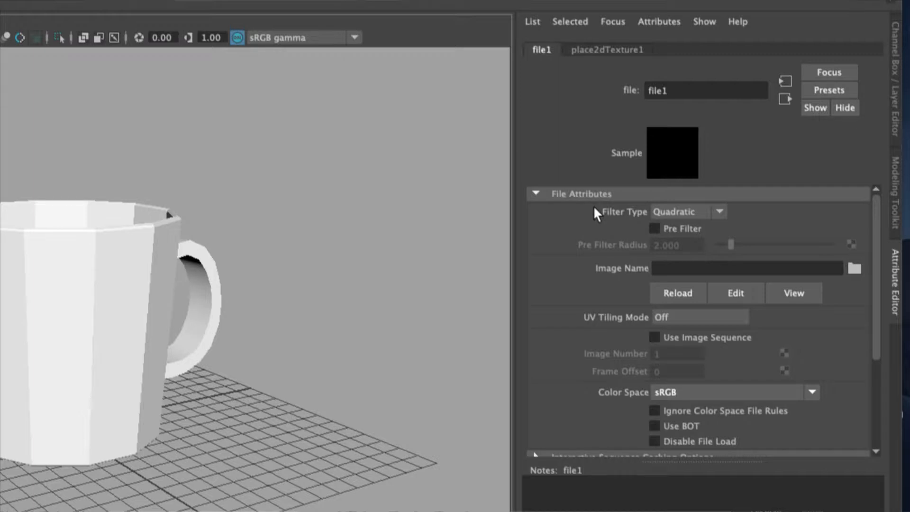
- Load teemaMugBaseColor.png from the Desktop as the file texture's image
left_click(855, 269)
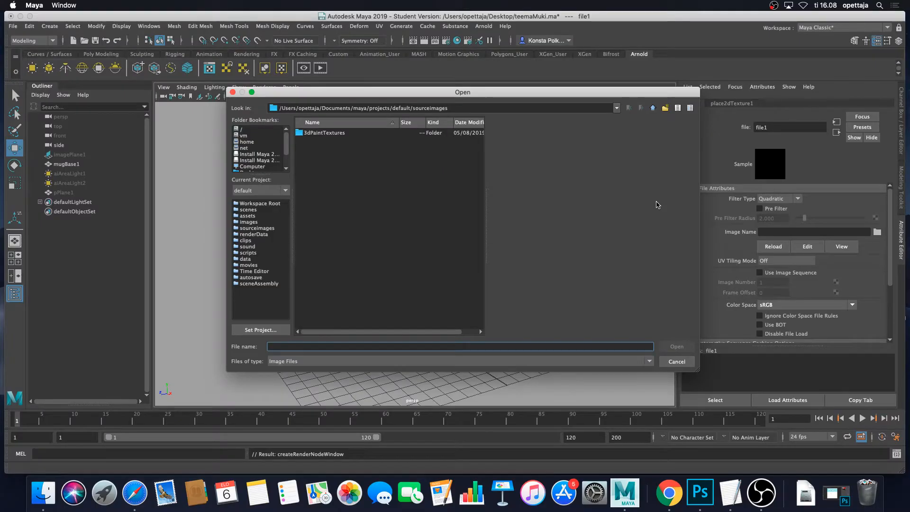
scroll(272, 156, "down", 3)
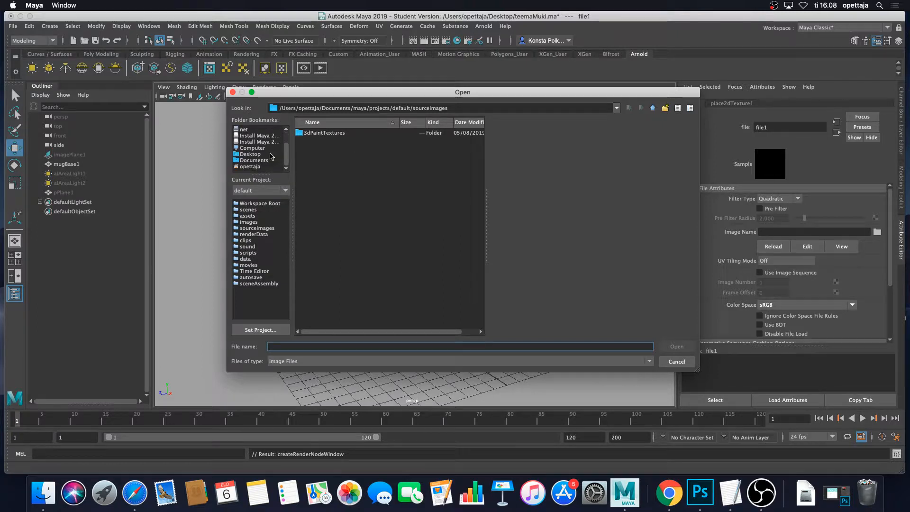
left_click(261, 154)
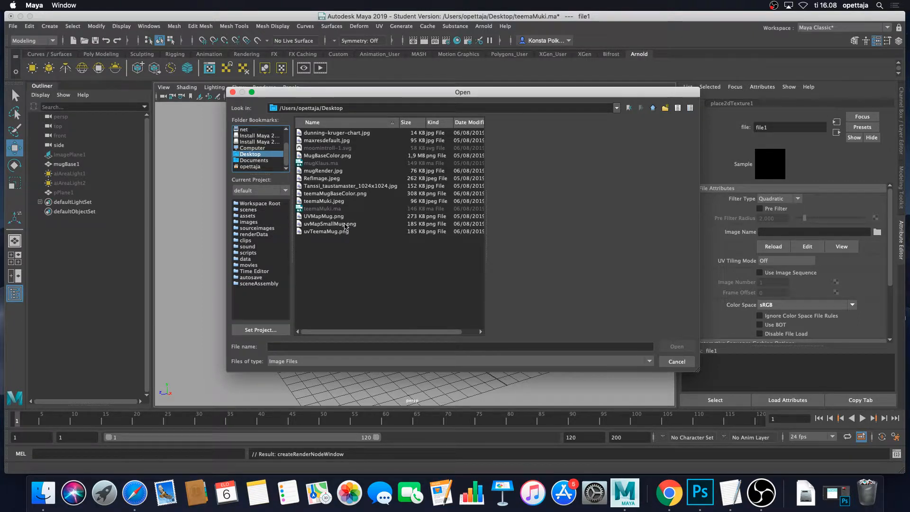
left_click(344, 201)
left_click(345, 194)
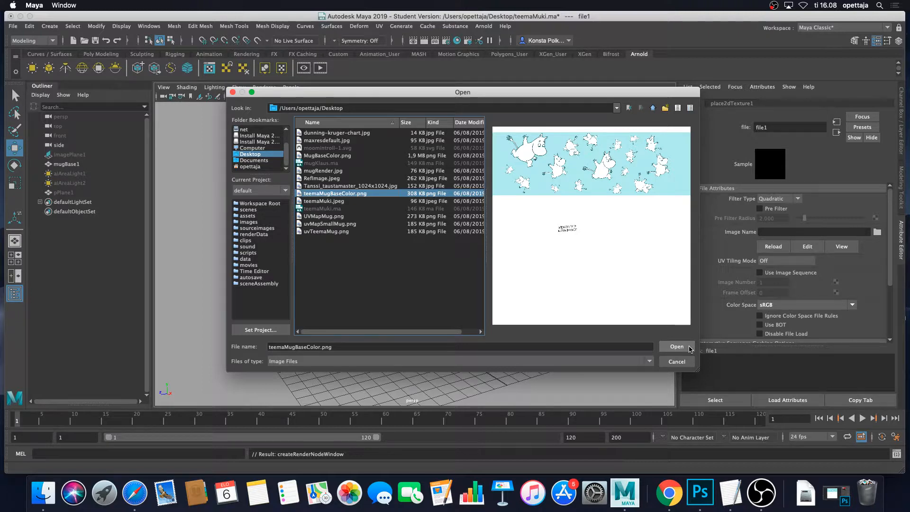
left_click(678, 347)
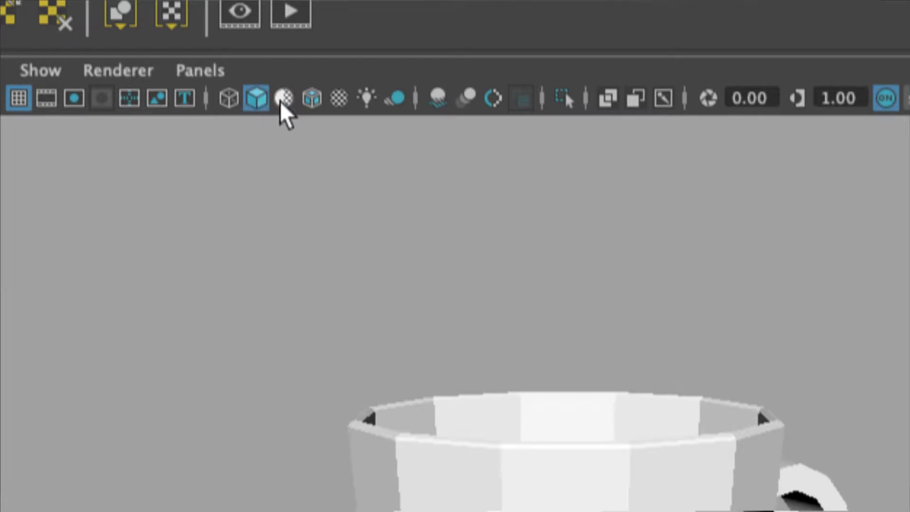
- Show textures in the viewport and switch the mug to smooth mesh preview
left_click(344, 105)
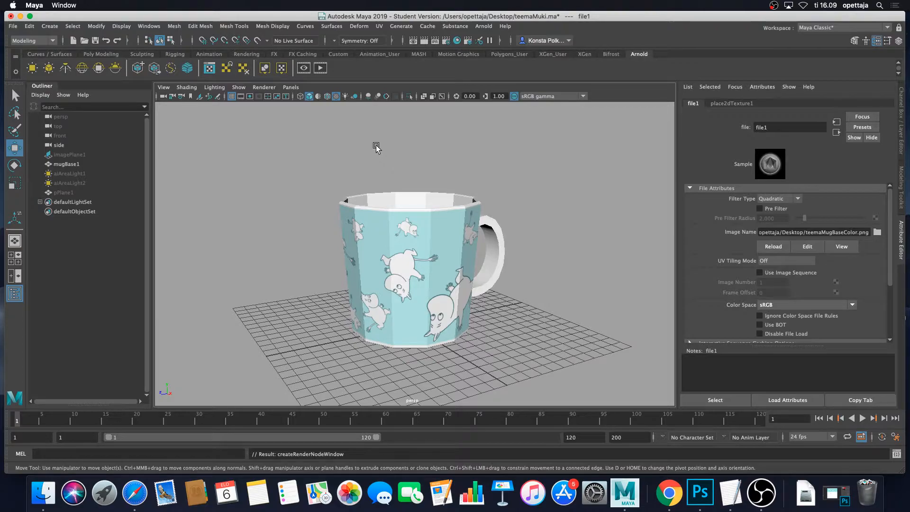
left_click_drag(543, 271, 340, 231, "alt")
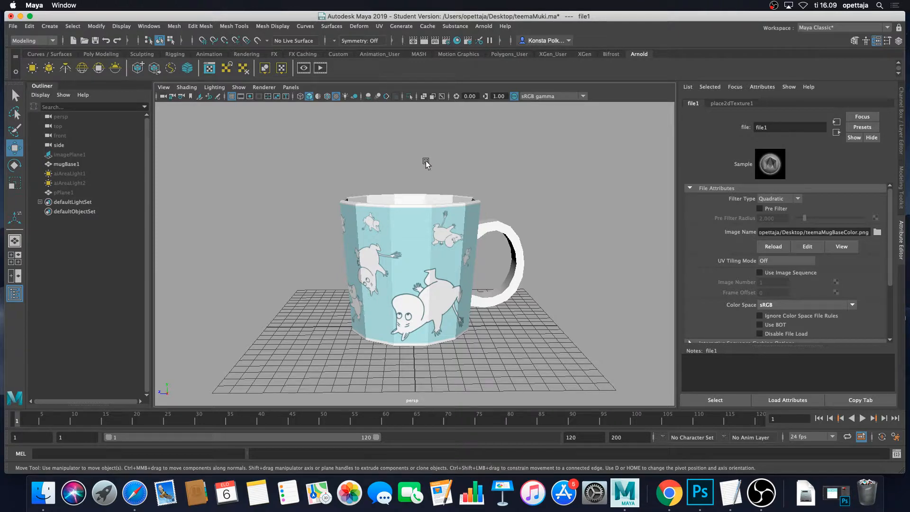
key("3")
left_click(452, 214)
key("3")
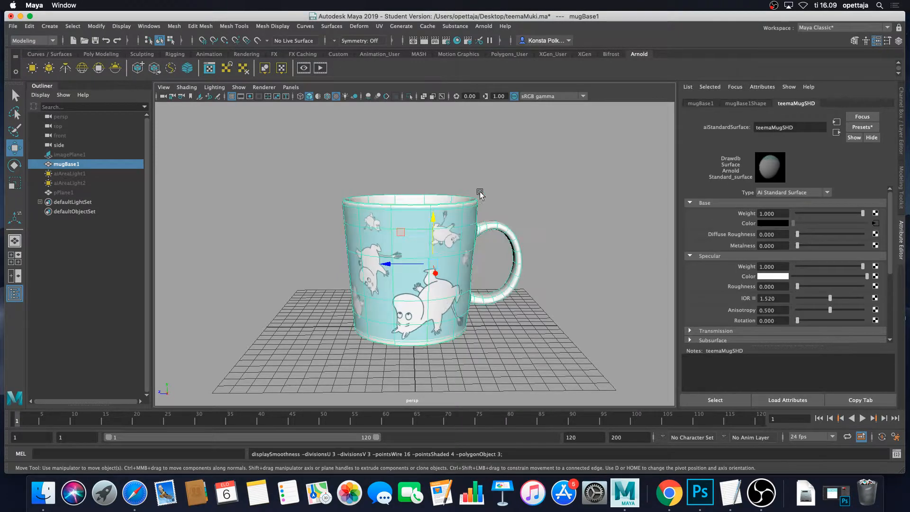
left_click(481, 194)
left_click_drag(536, 179, 578, 186, "alt")
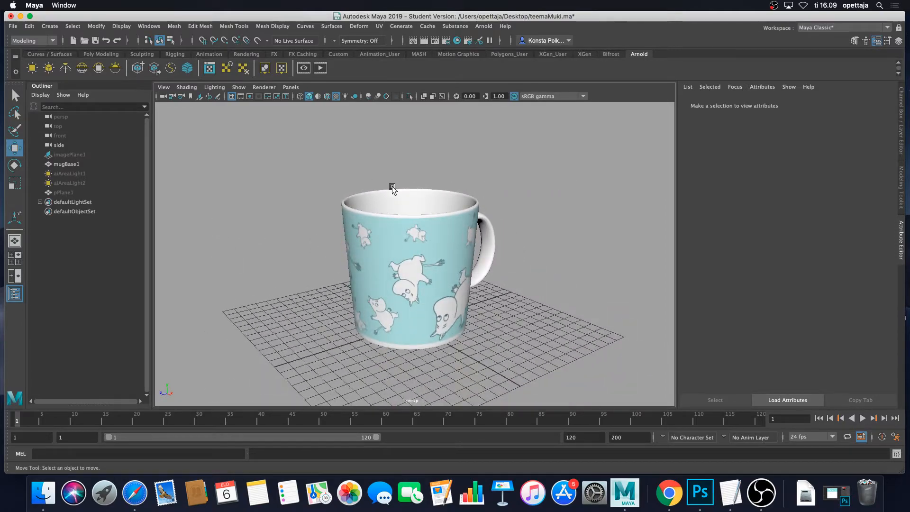
mouse_move(393, 189)
left_mouse_down("alt")
mouse_move(500, 179)
mouse_move(449, 167)
mouse_move(387, 191)
left_mouse_up("alt")
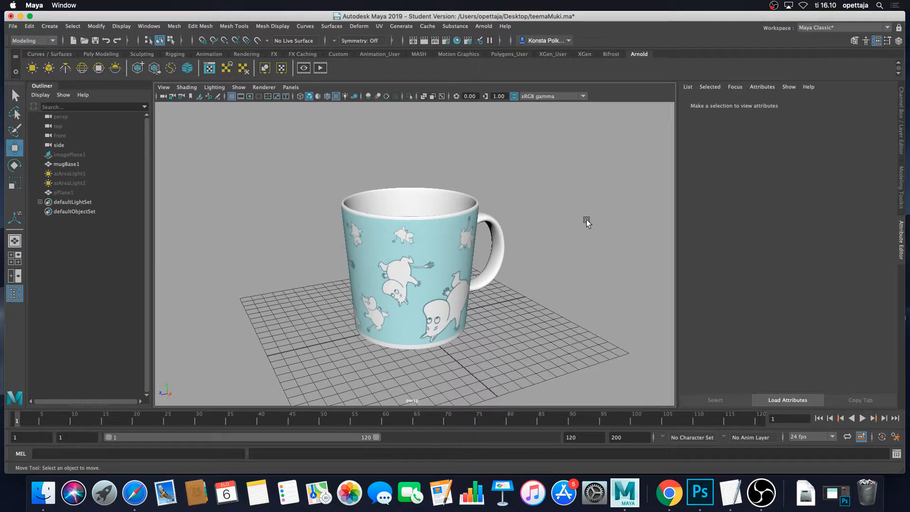
- Save the teemaMuki.ma scene, accepting the student version notice
key("q")
key("super+s")
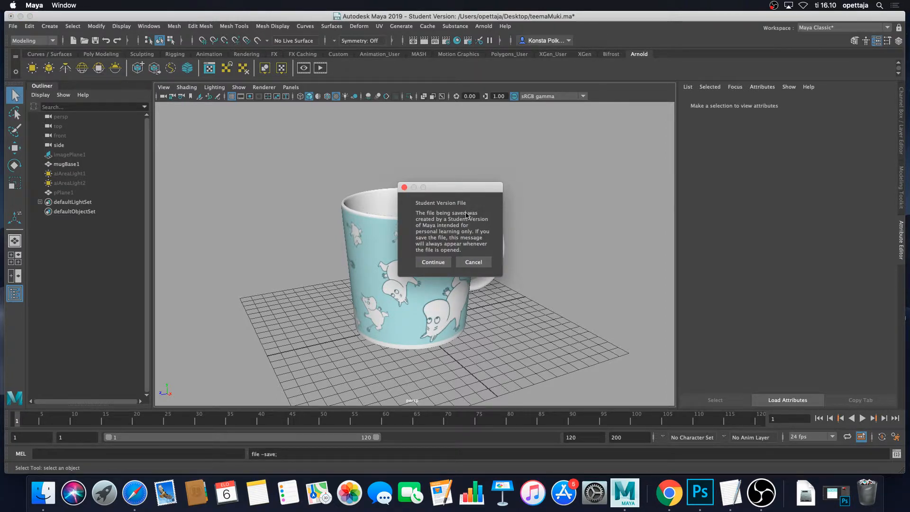
left_click(433, 262)
key("w")
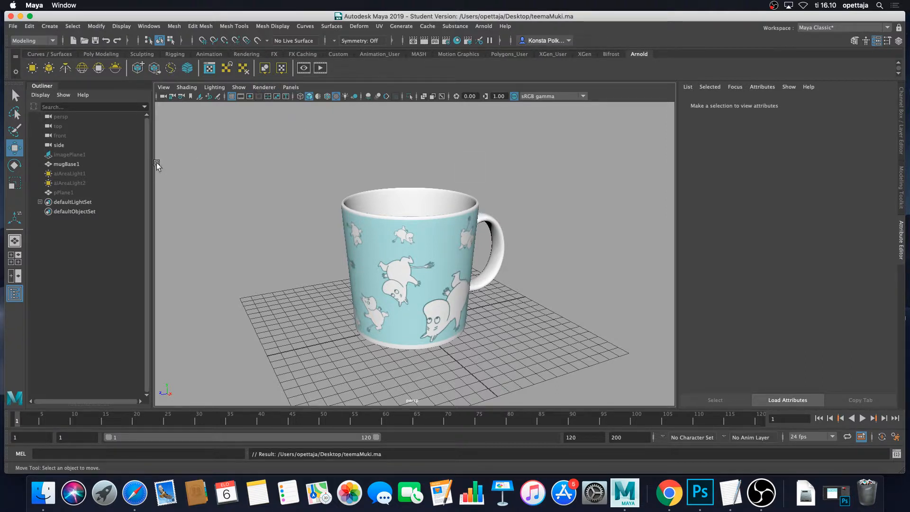
- Unhide aiAreaLight1, aiAreaLight2 and the pPlane1 ground plane
left_click(76, 176)
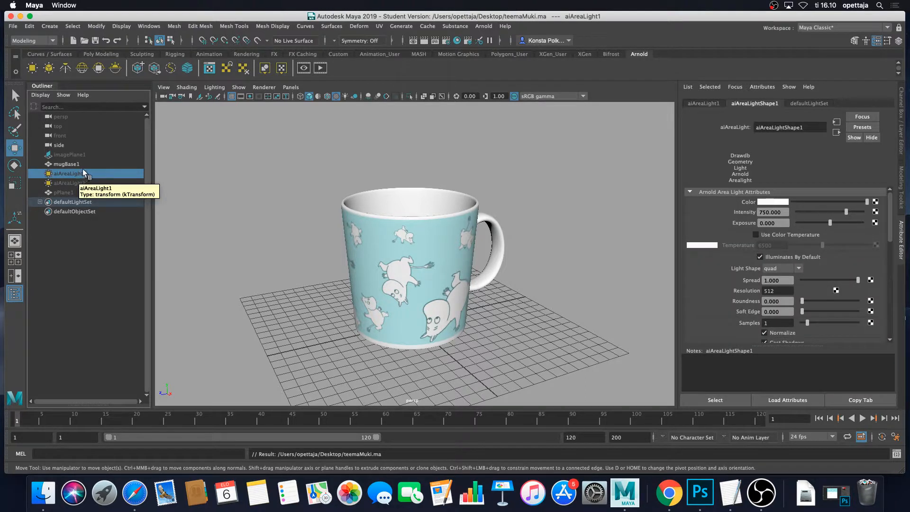
key("h")
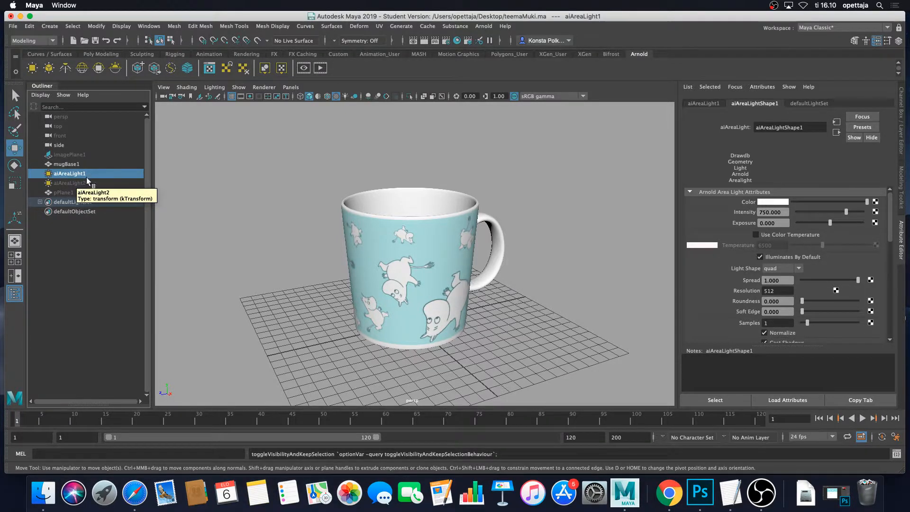
key("a")
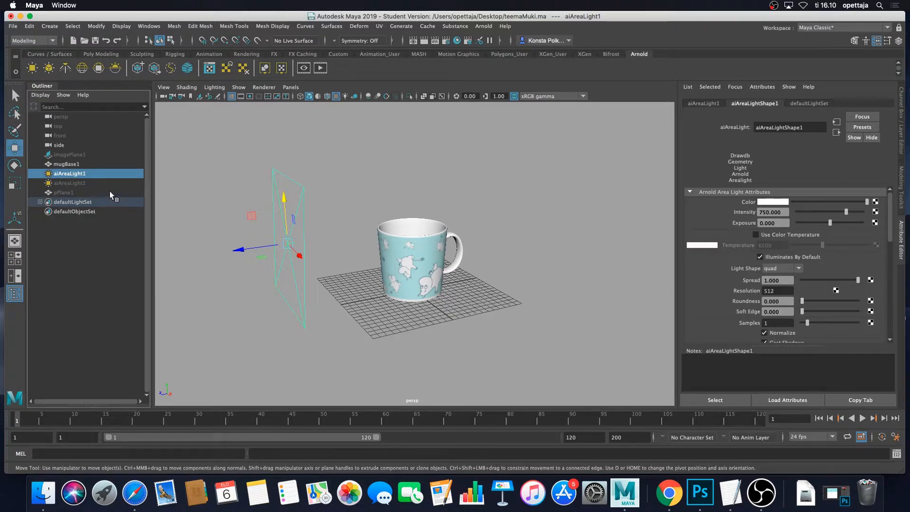
left_click(85, 184)
key("h")
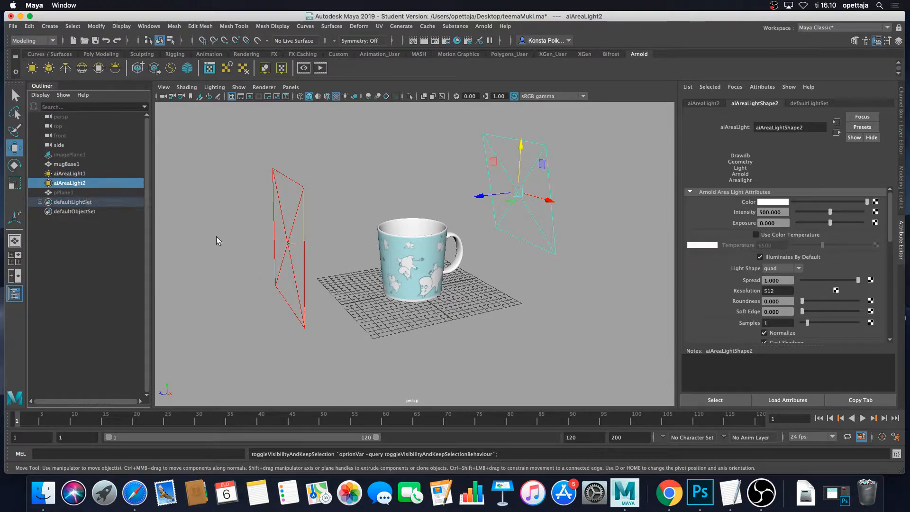
left_click(73, 191)
key("h")
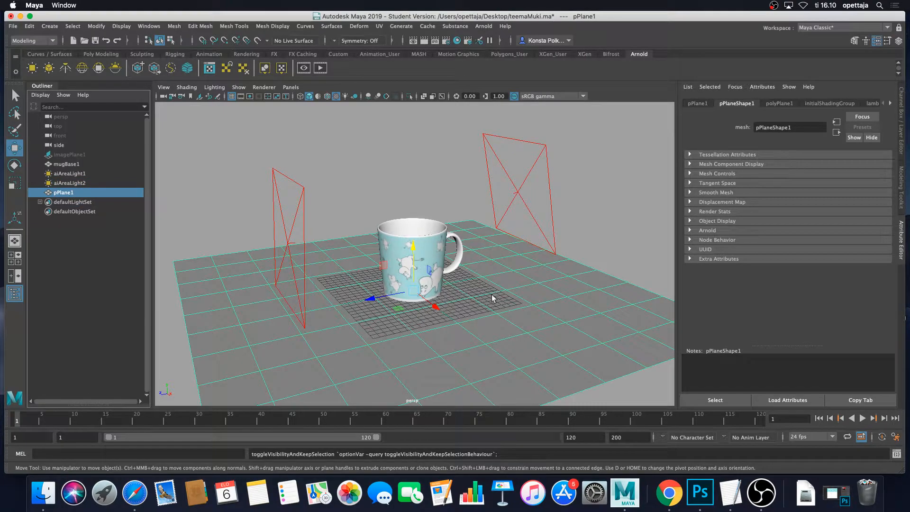
- Frame the mug on the ground plane in the perspective view and render it in the Arnold RenderView
scroll(566, 301, "up", 3)
mouse_move(552, 266)
left_mouse_down("alt")
mouse_move(539, 256)
mouse_move(547, 265)
left_mouse_up("alt")
left_click(487, 227)
scroll(488, 226, "up", 5)
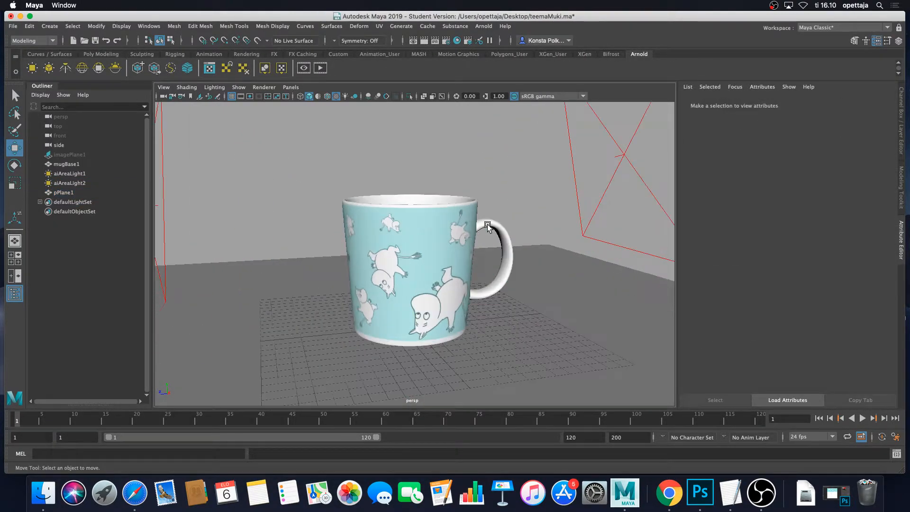
left_click_drag(487, 226, 504, 245, "alt")
middle_click_drag(504, 245, 488, 229, "alt")
scroll(488, 227, "down", 4)
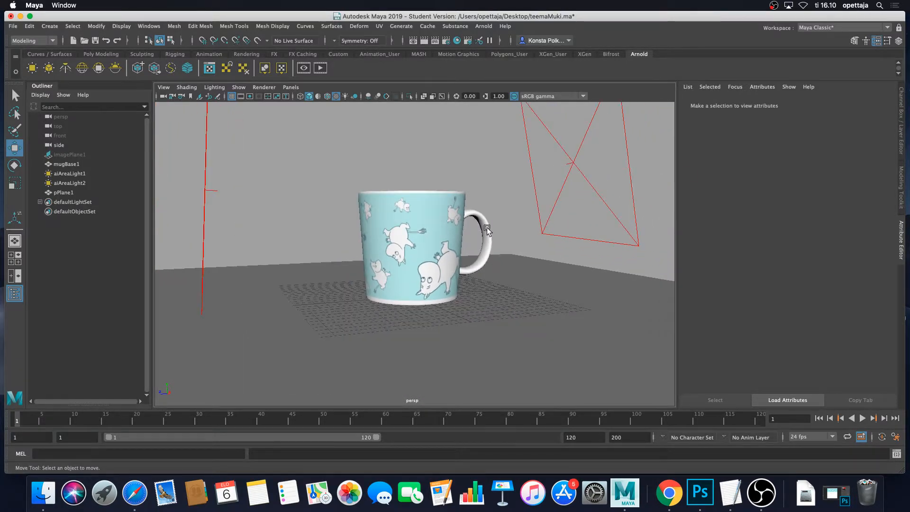
left_click_drag(488, 225, 487, 229, "alt")
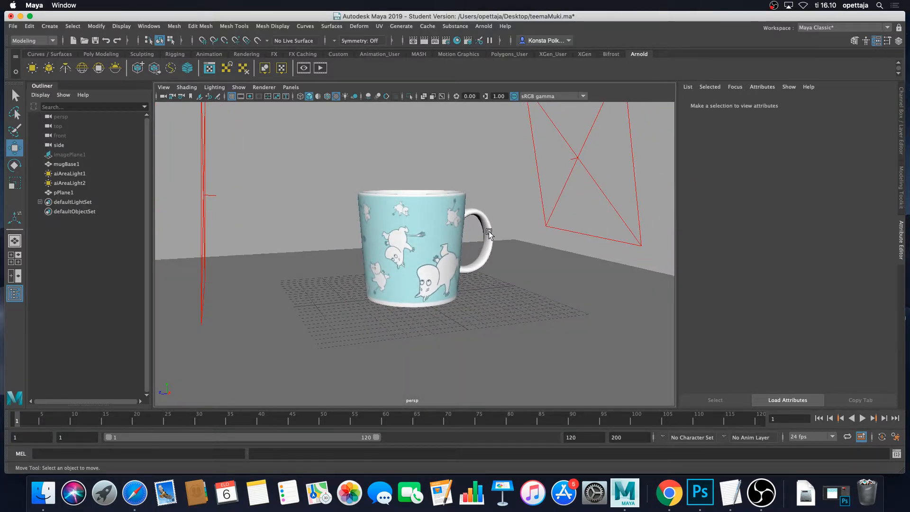
left_click(328, 70)
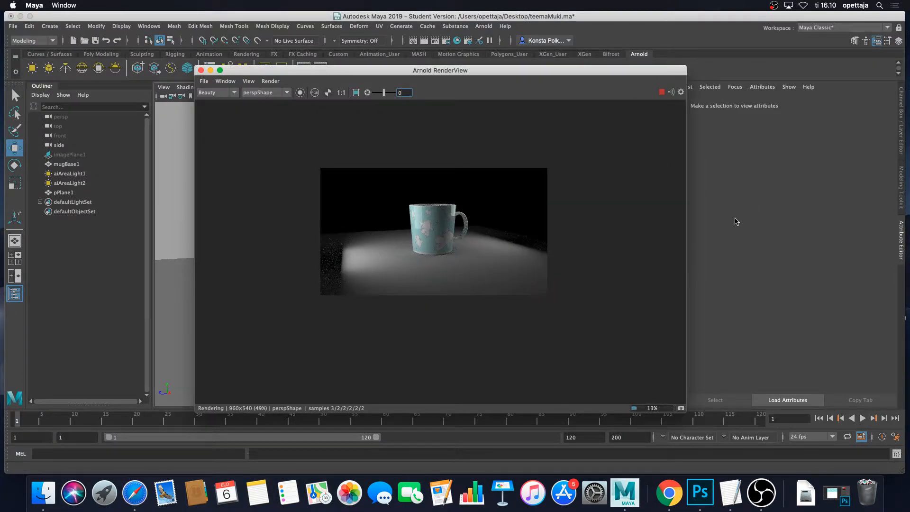
- Reframe the mug closer in the perspective view with the Arnold RenderView moved aside
left_click_drag(566, 73, 717, 72)
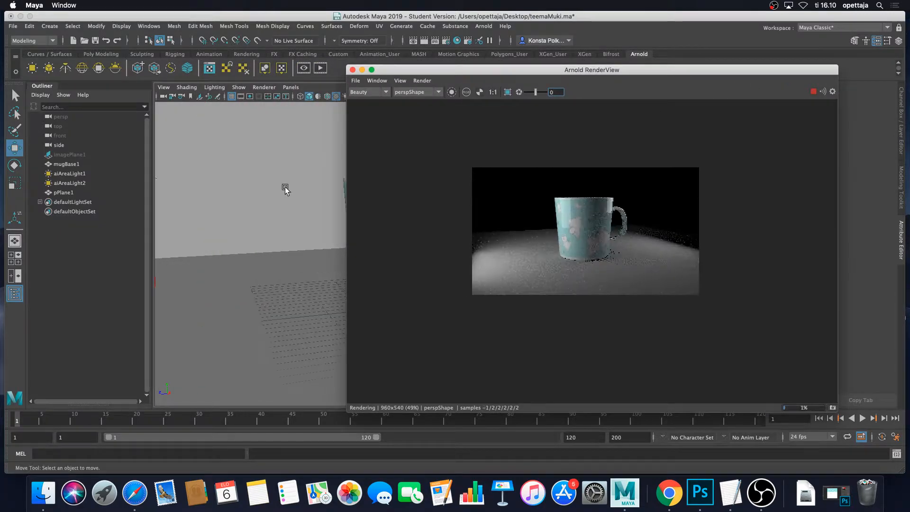
scroll(285, 188, "up", 3)
middle_click_drag(283, 166, 246, 198, "alt")
scroll(286, 189, "up", 3)
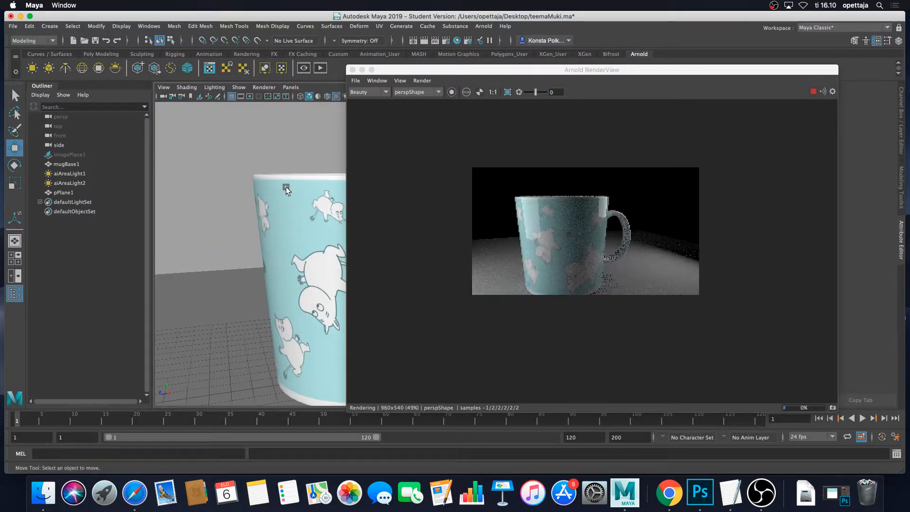
mouse_move(286, 188)
left_mouse_down("alt")
mouse_move(260, 183)
mouse_move(287, 192)
mouse_move(282, 181)
left_mouse_up("alt")
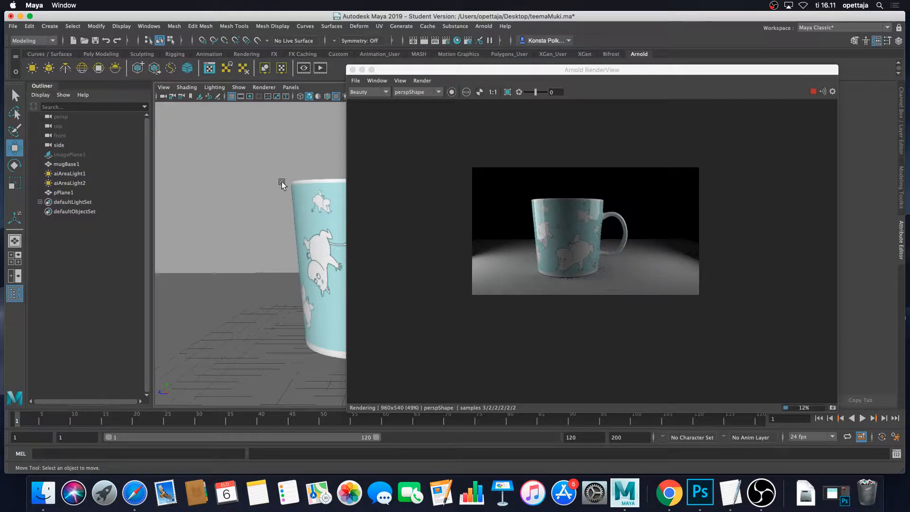
- Examine the rendered mug's texture and reflections up close and from another angle, and close the Arnold RenderView
scroll(561, 199, "up", 1)
scroll(559, 199, "up", 1)
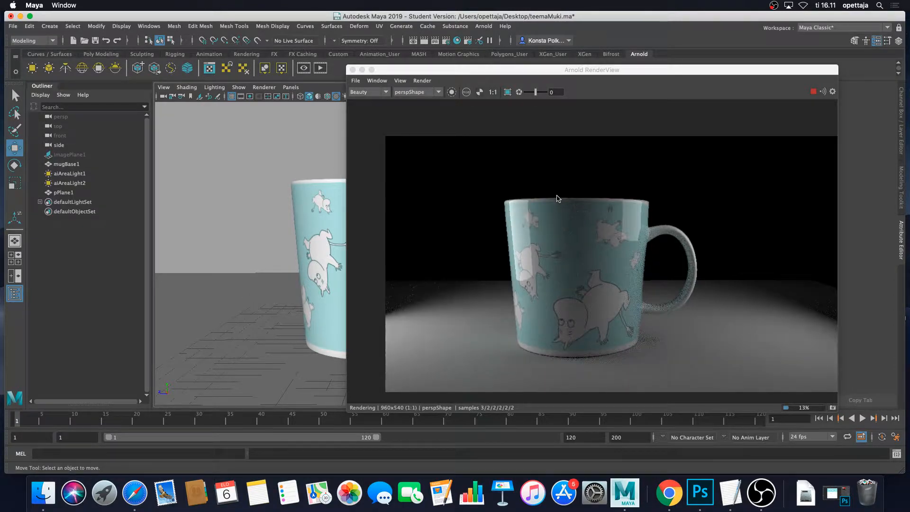
scroll(559, 198, "down", 1)
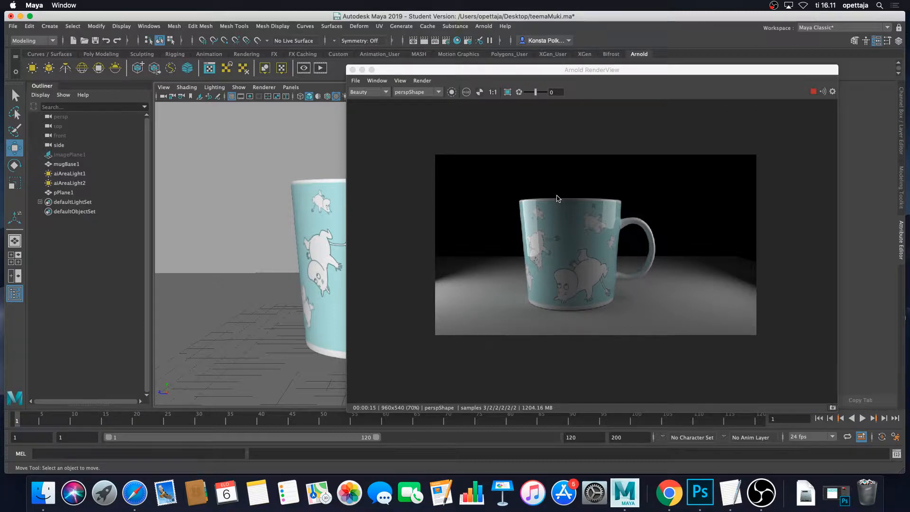
scroll(571, 237, "up", 5)
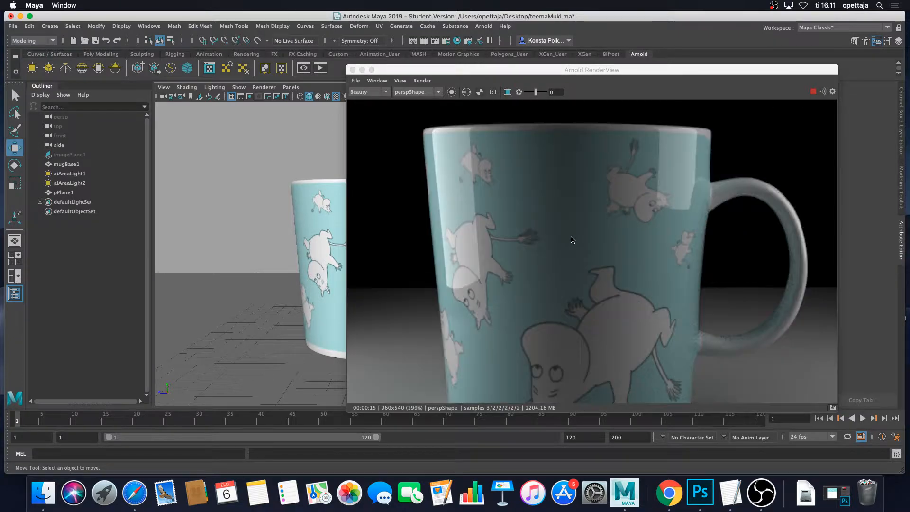
scroll(623, 199, "down", 7)
scroll(621, 197, "up", 4)
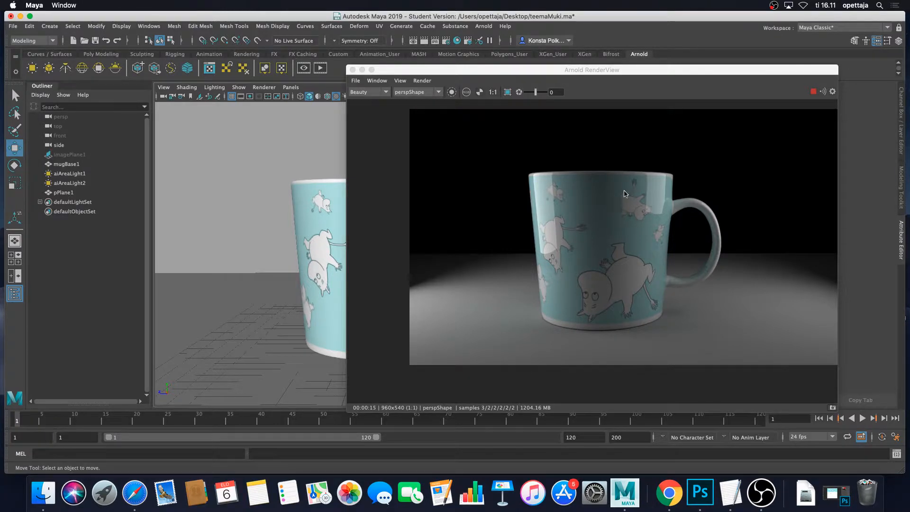
scroll(624, 237, "down", 1)
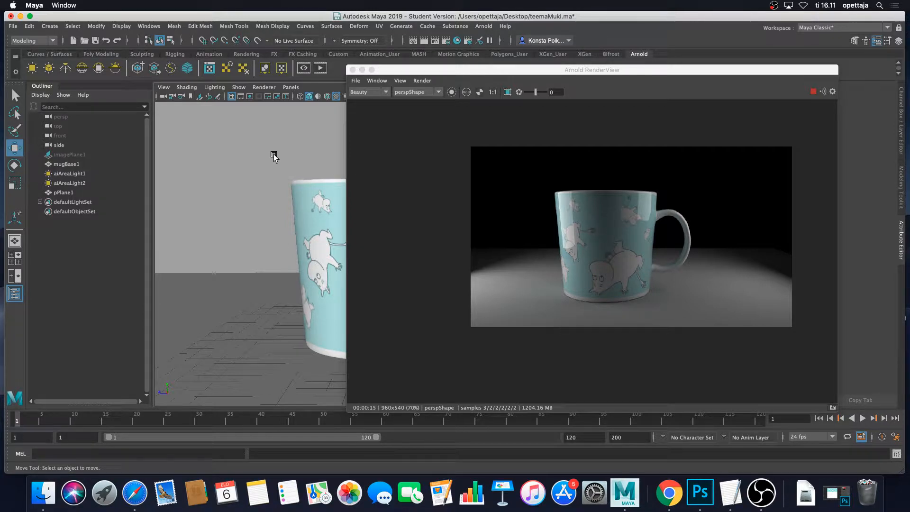
left_click_drag(279, 158, 317, 158, "alt")
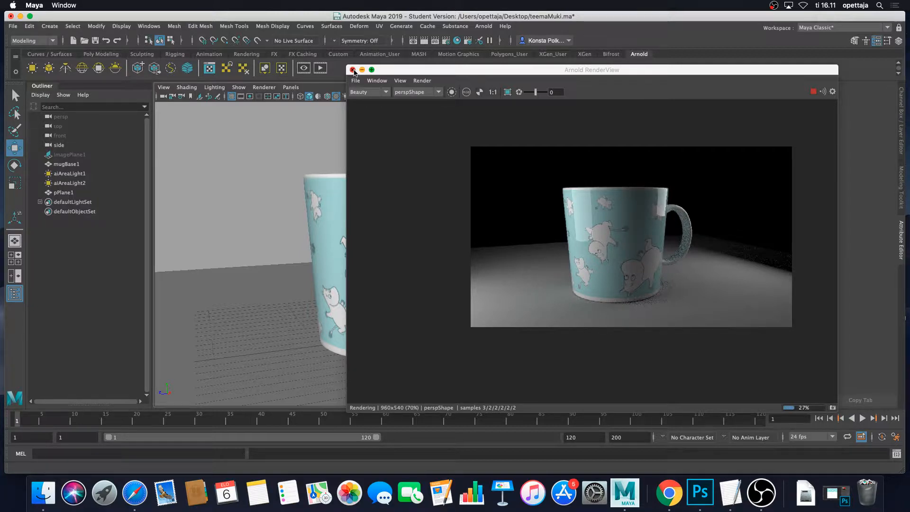
left_click(353, 70)
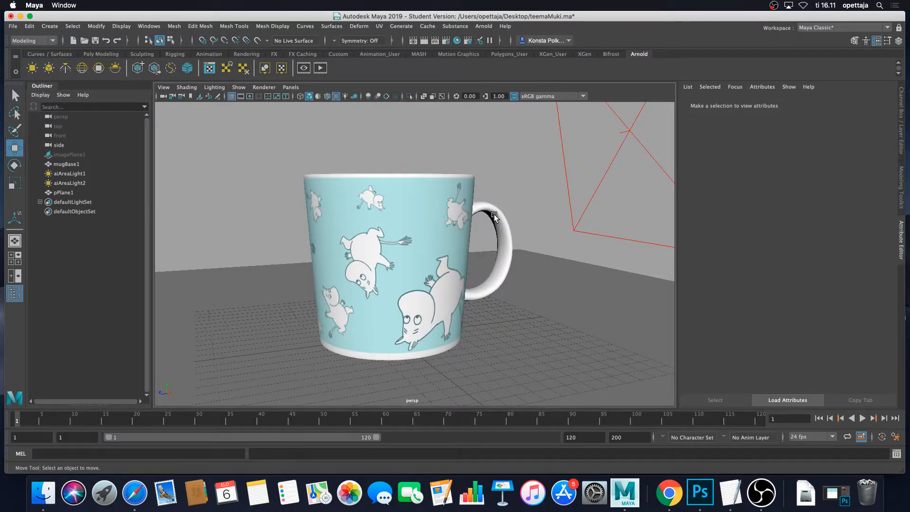
- Scale up aiAreaLight2 uniformly to about 22.96 × 25.32 × 2.81
scroll(493, 214, "down", 10)
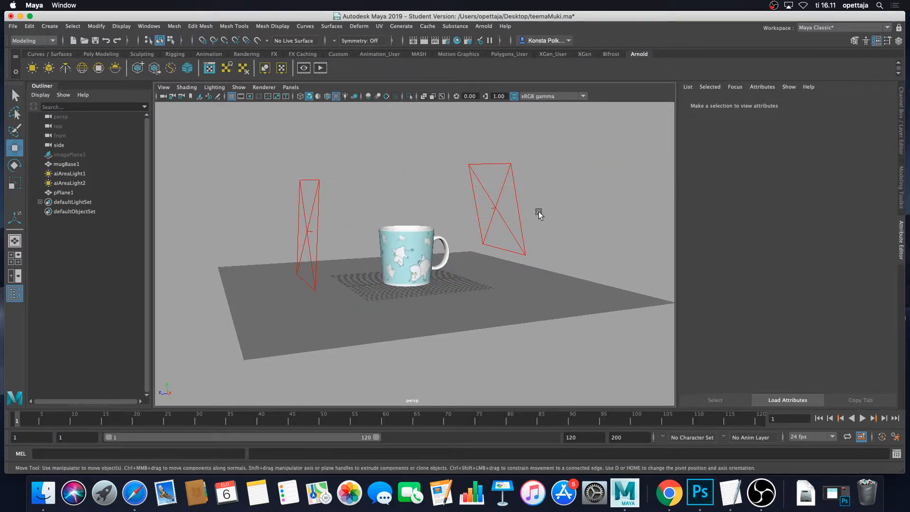
left_click(520, 208)
key("r")
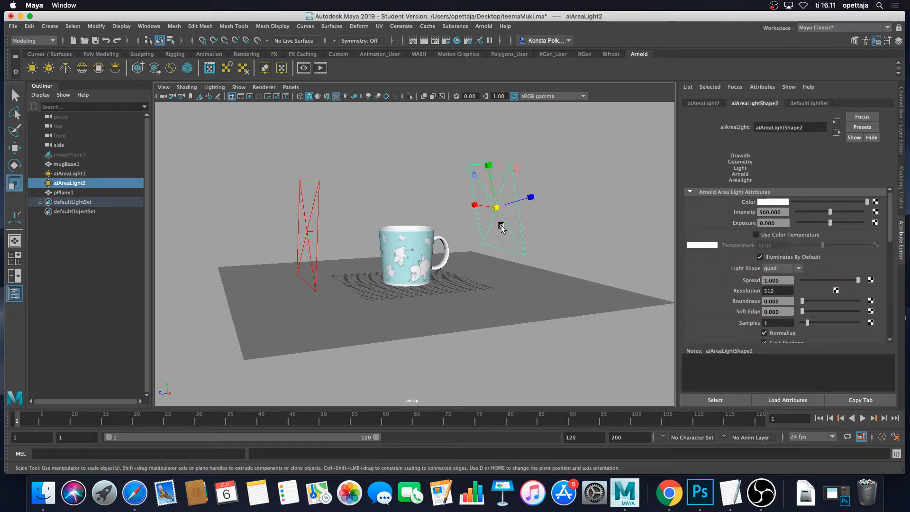
left_click(579, 240)
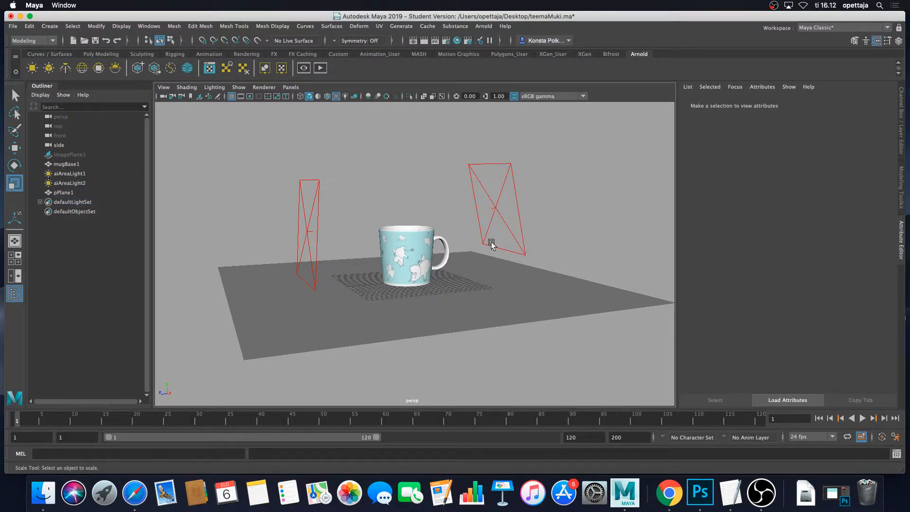
left_click(493, 195)
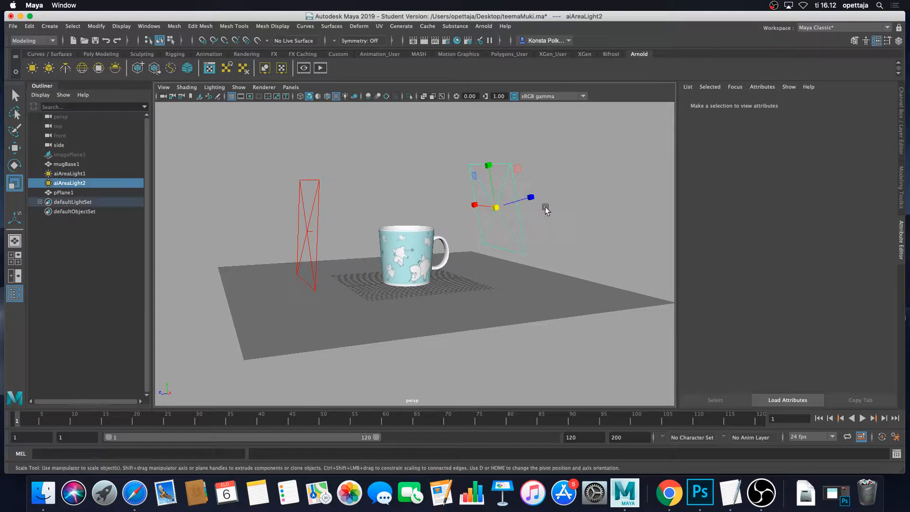
left_click_drag(505, 211, 607, 274)
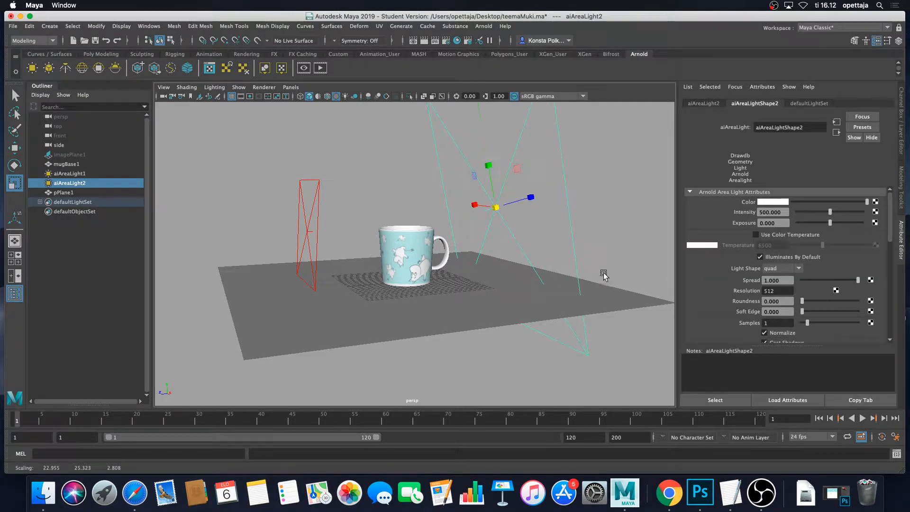
- Enlarge aiAreaLight1 and move both area lights farther away from the mug on their respective sides
left_click_drag(488, 244, 387, 264, "alt")
left_click(307, 210)
scroll(416, 275, "down", 5)
key("w")
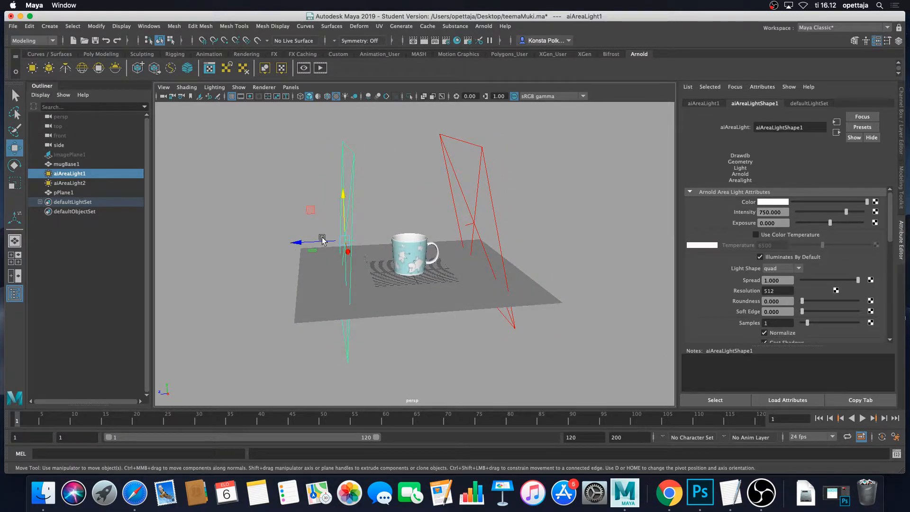
left_click_drag(300, 245, 222, 246)
left_click(495, 212)
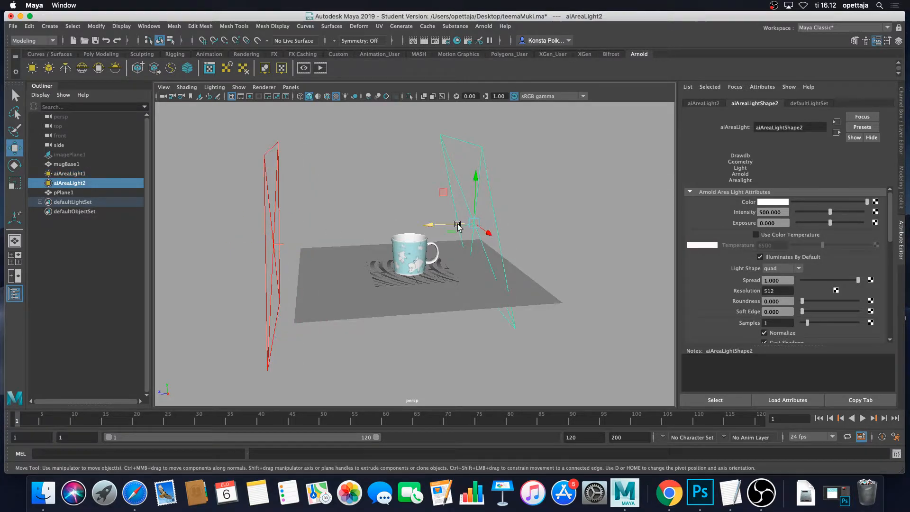
left_click_drag(441, 226, 410, 298)
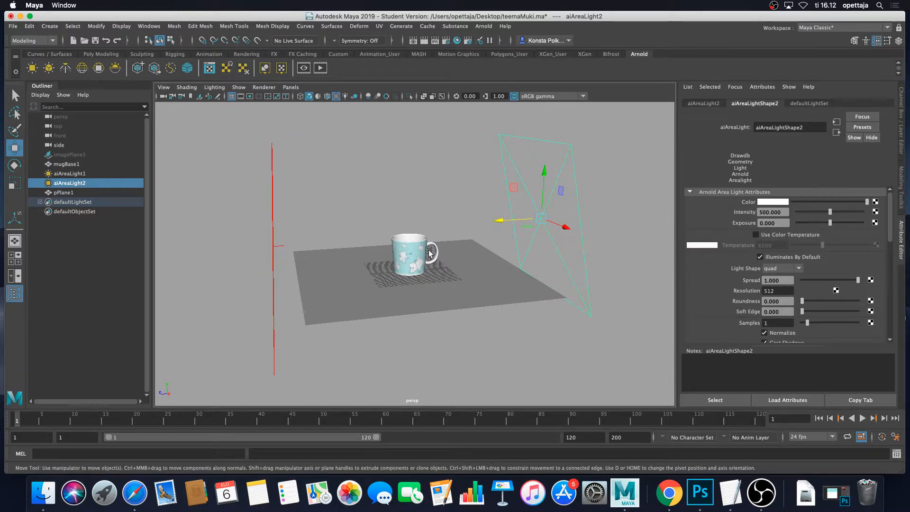
- Assign a new Arnold aiStandardSurface material to the pPlane1 ground plane
left_click(487, 273)
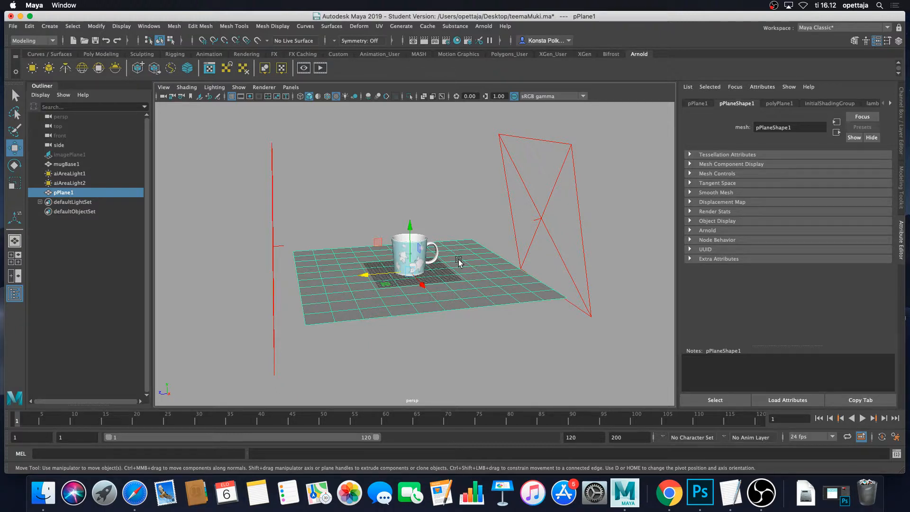
left_click_drag(471, 263, 468, 246, "alt")
scroll(468, 246, "up", 5)
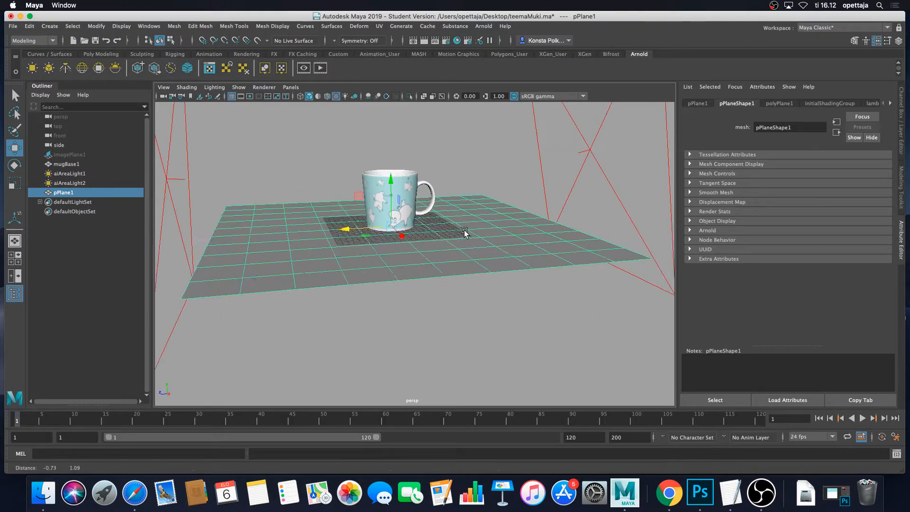
right_click(501, 213)
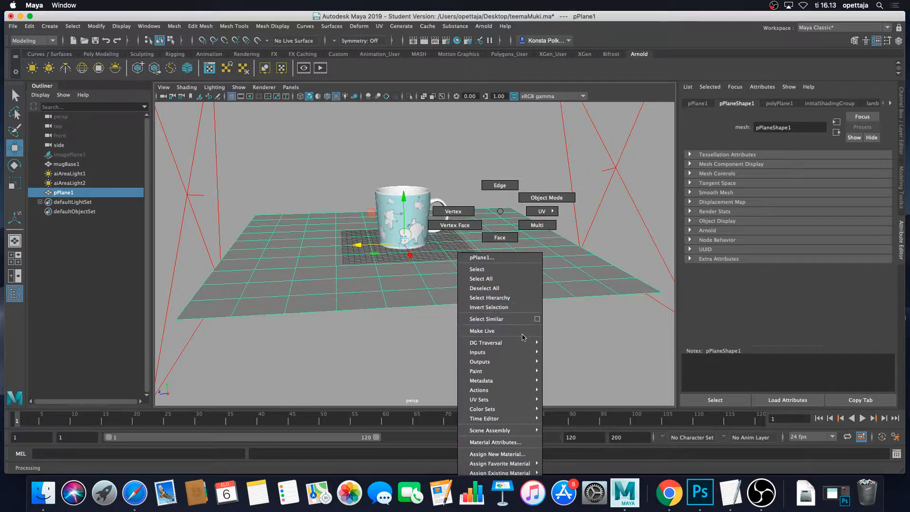
left_click(524, 455)
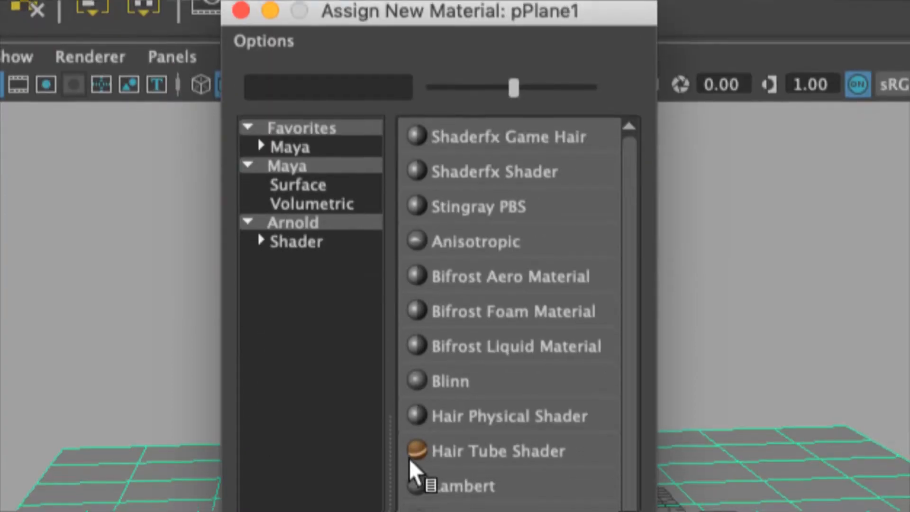
left_click(311, 244)
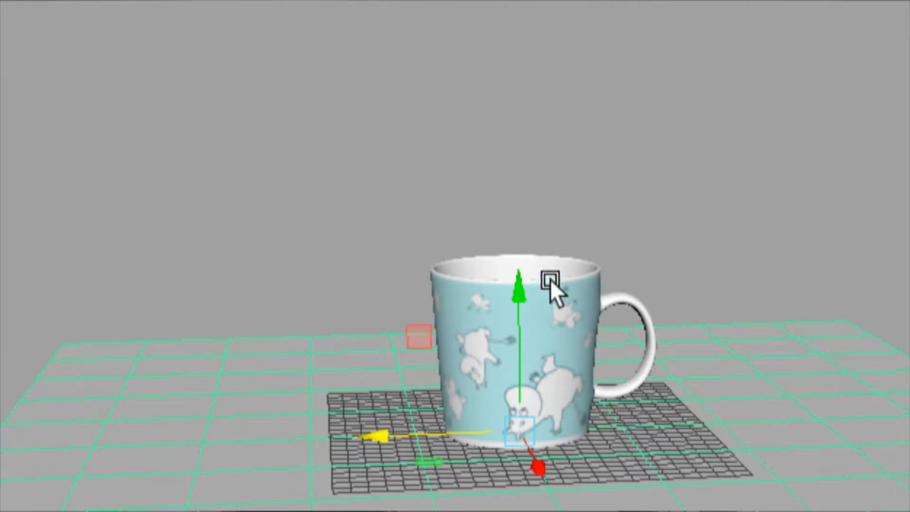
- Render the scene in the Arnold RenderView and frame the mug closer on the ground plane
scroll(564, 268, "down", 2)
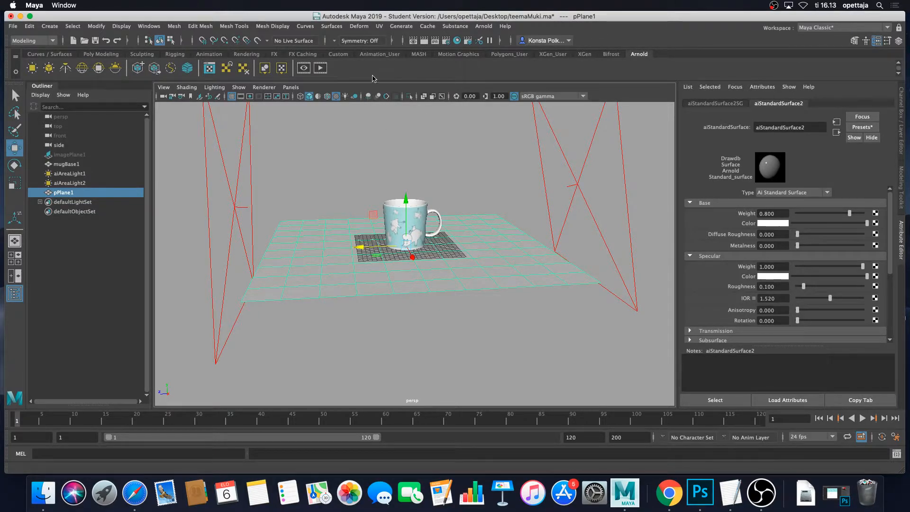
left_click(320, 68)
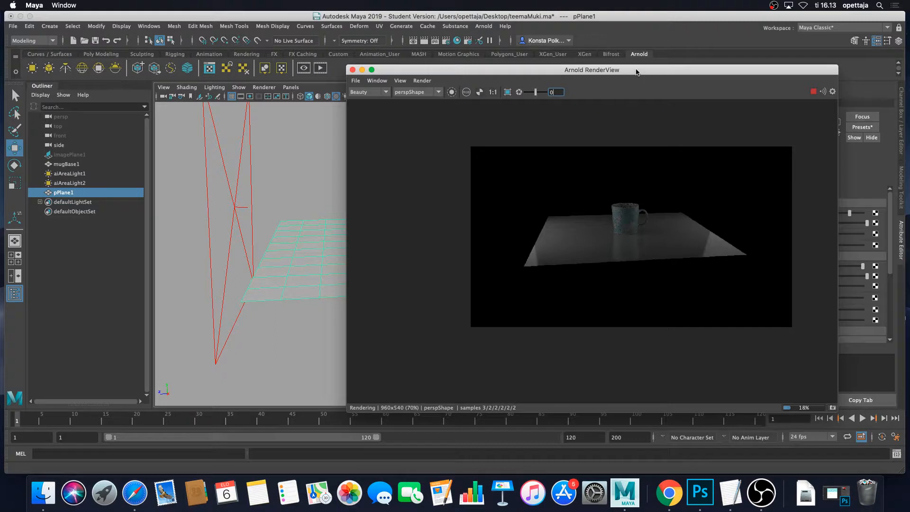
left_click_drag(637, 71, 370, 77)
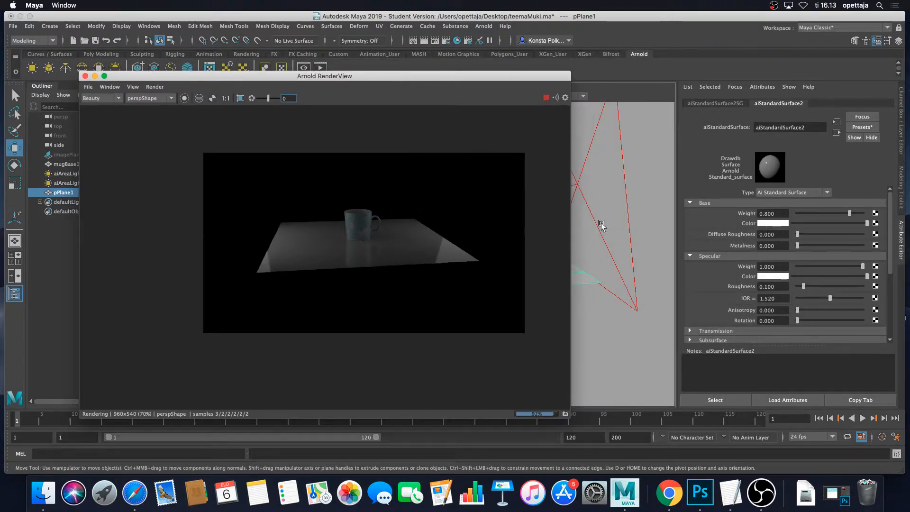
scroll(609, 254, "up", 8)
mouse_move(610, 252)
middle_mouse_down("alt")
mouse_move(622, 262)
mouse_move(620, 248)
middle_mouse_up("alt")
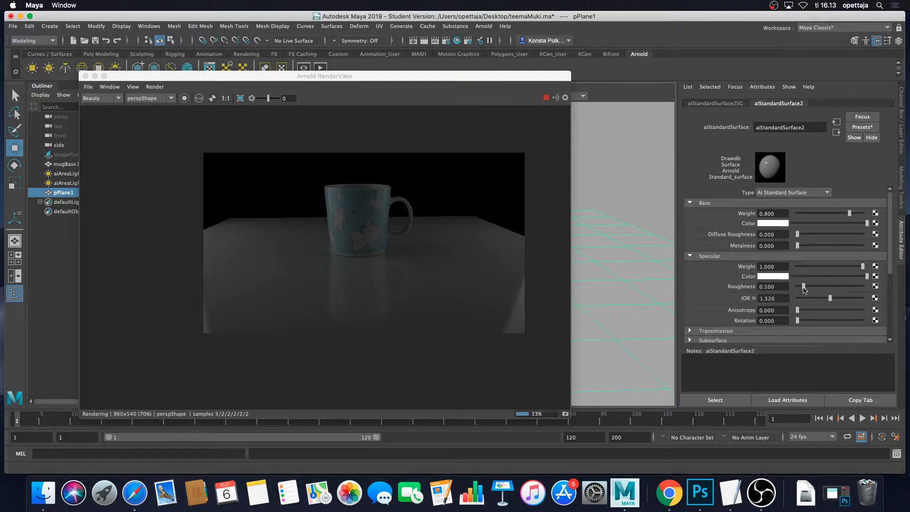
- Set the ground plane material's metalness to 1 and its specular roughness to 0.05
left_click_drag(804, 286, 795, 287)
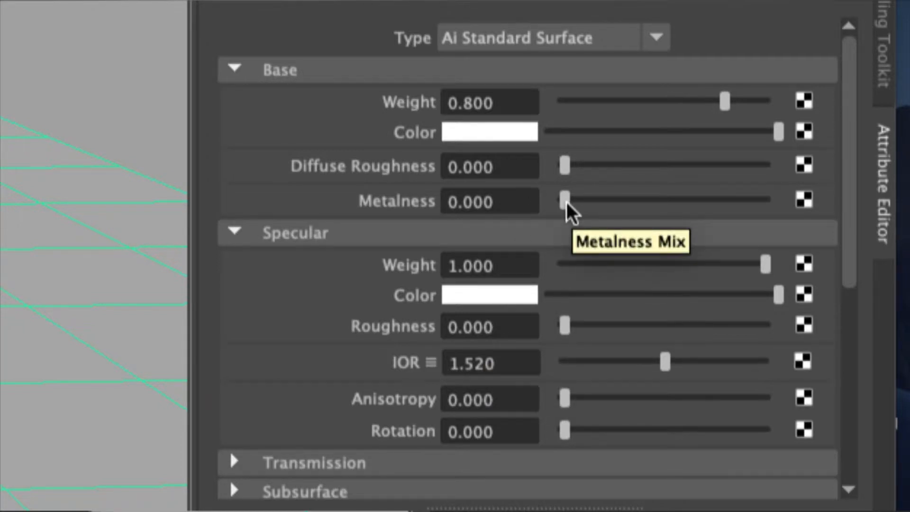
left_click_drag(567, 203, 777, 192)
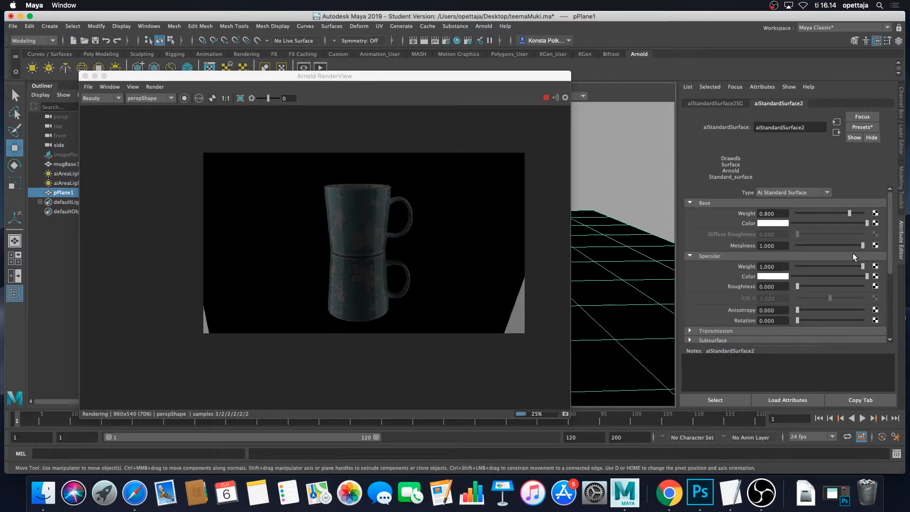
left_click_drag(798, 285, 767, 287)
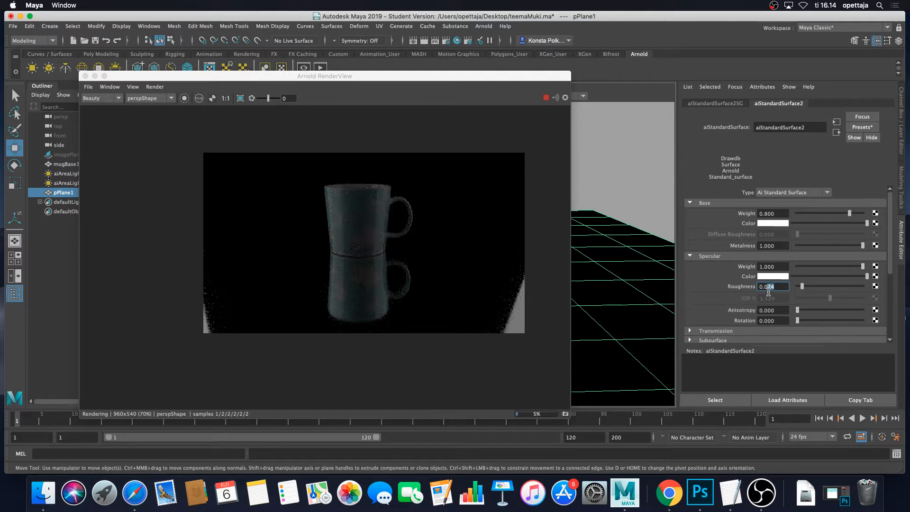
type("5")
key("Return")
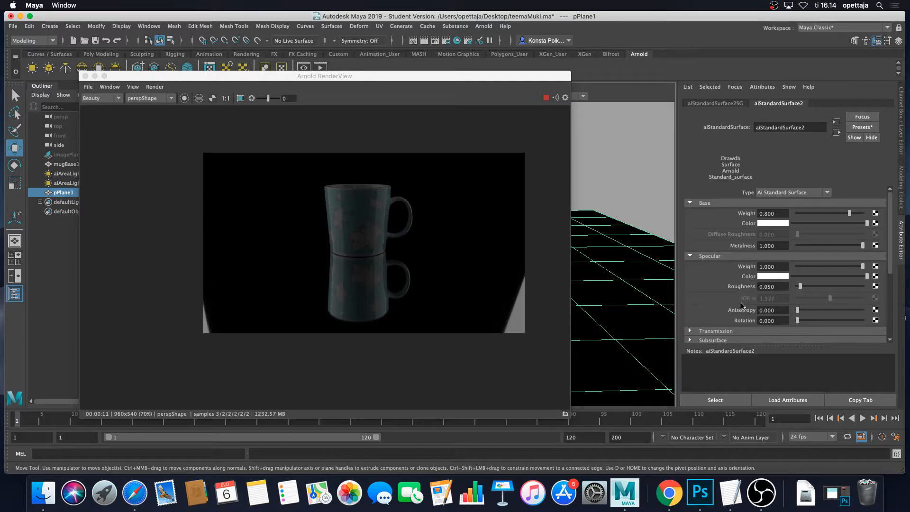
- Reframe the mug closer from a lower angle and examine its reflection in the live render
left_click_drag(629, 229, 622, 257)
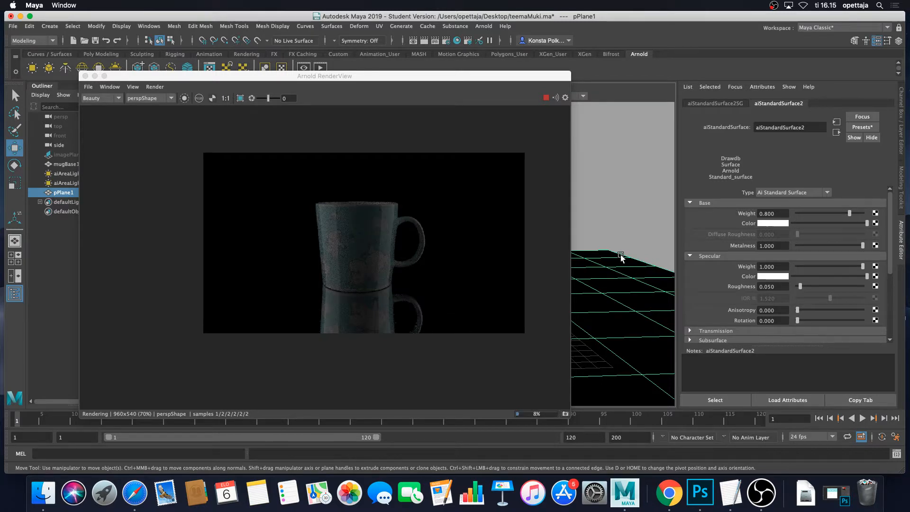
scroll(621, 255, "up", 3)
middle_click_drag(617, 244, 601, 245, "alt")
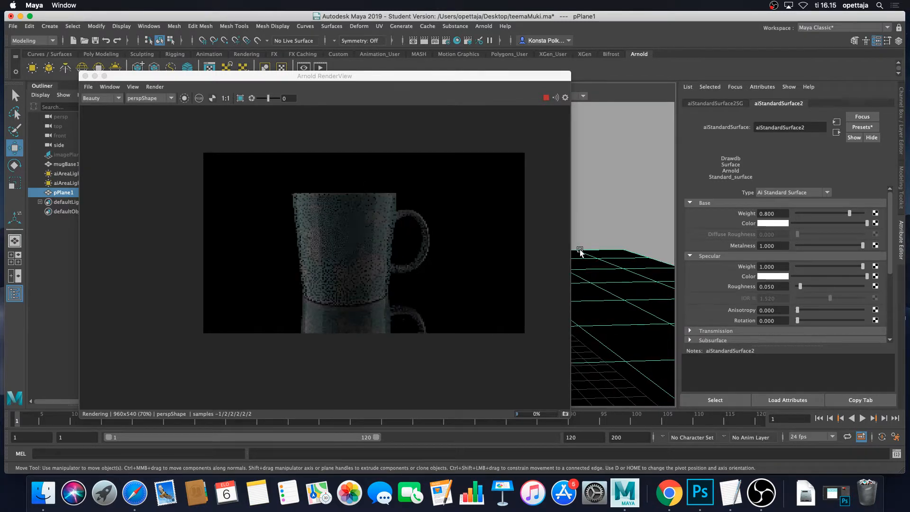
mouse_move(580, 251)
left_mouse_down("alt")
mouse_move(595, 249)
mouse_move(584, 248)
left_mouse_up("alt")
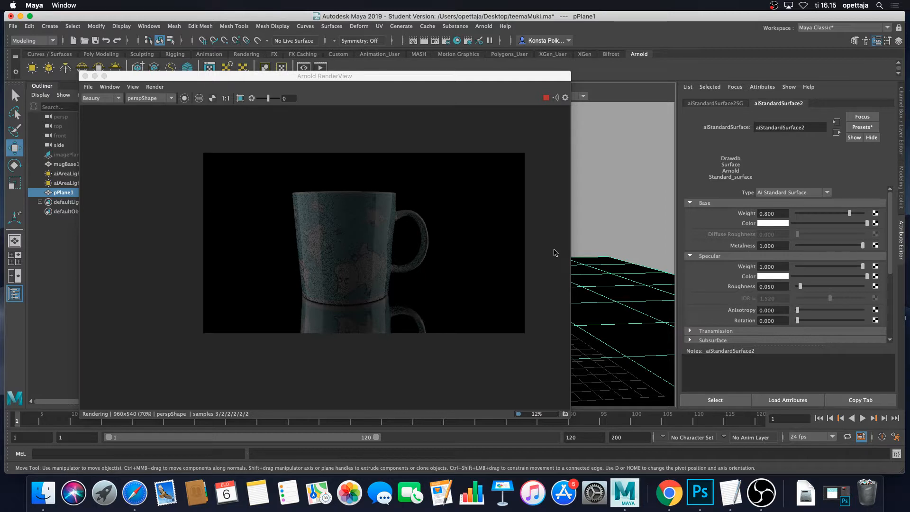
left_click_drag(387, 80, 485, 74)
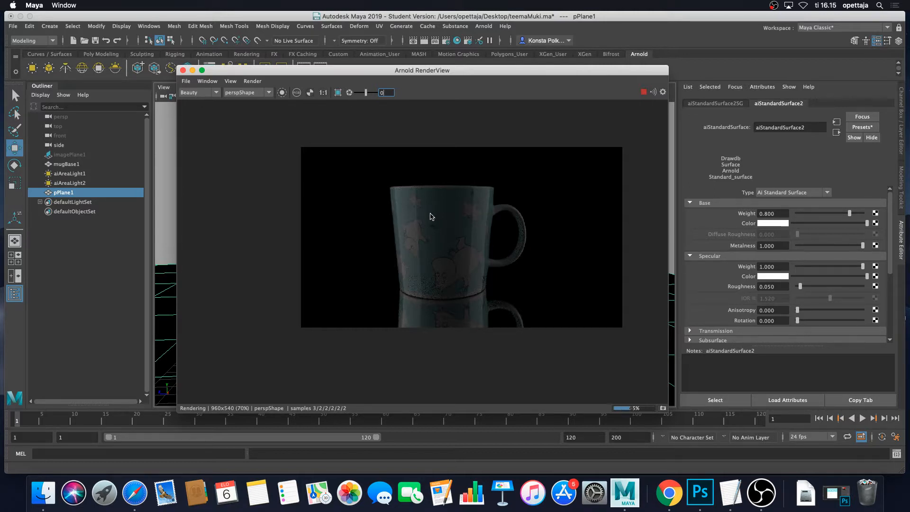
- Shift the perspective view so the mug sits higher in the live render and more of its reflection falls within the frame
mouse_move(488, 252)
middle_mouse_down()
mouse_move(487, 239)
mouse_move(488, 251)
middle_mouse_up()
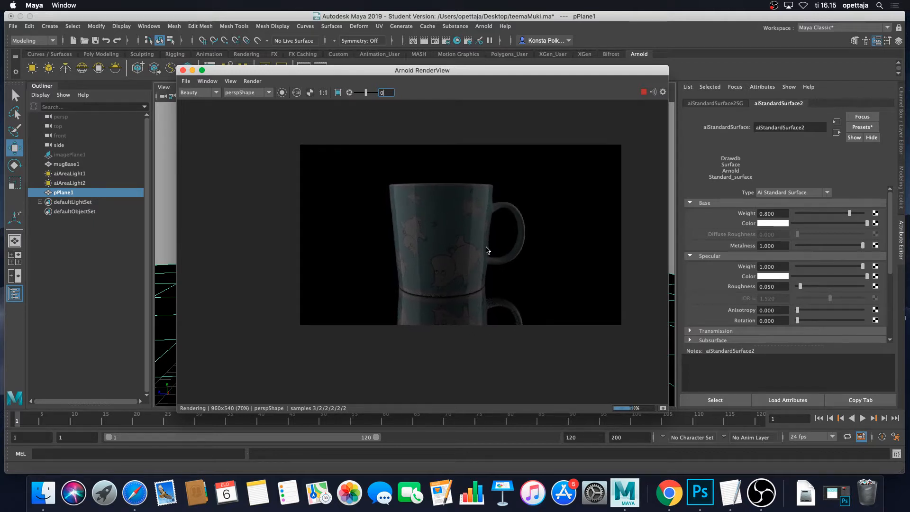
left_click_drag(583, 75, 552, 68)
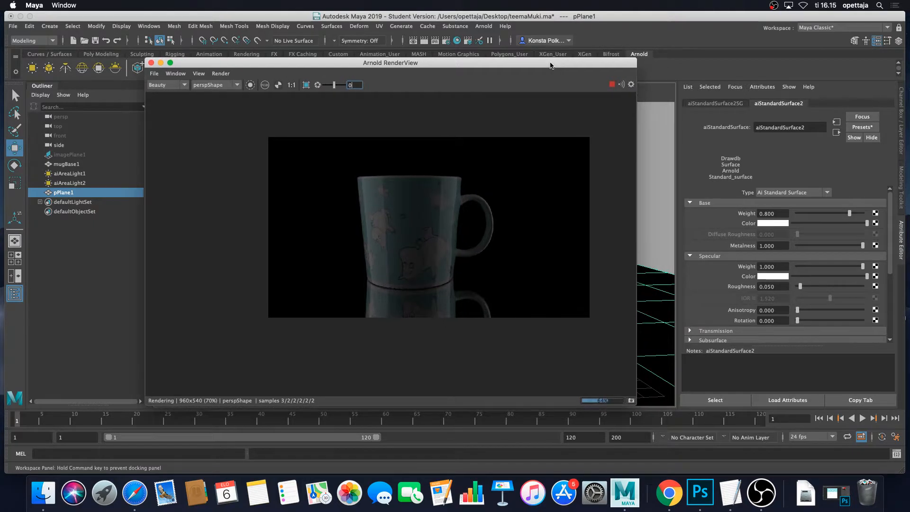
left_click(645, 223)
middle_click_drag(645, 211, 649, 203, "alt")
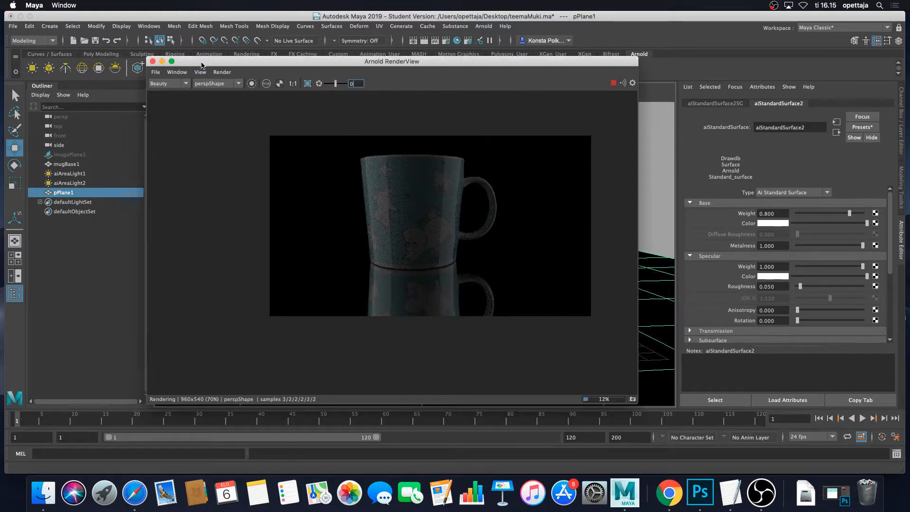
left_click_drag(265, 63, 285, 55)
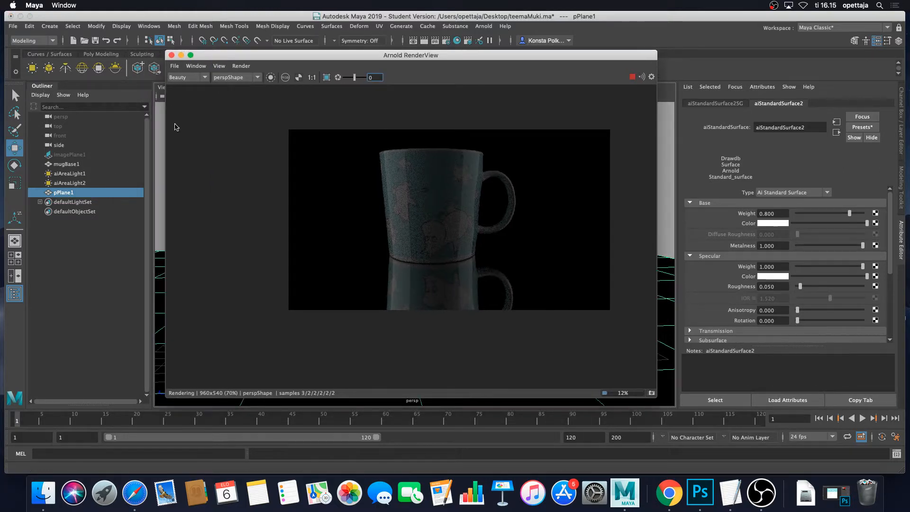
- Set the intensity of aiAreaLight1 to 2500
left_click(69, 174)
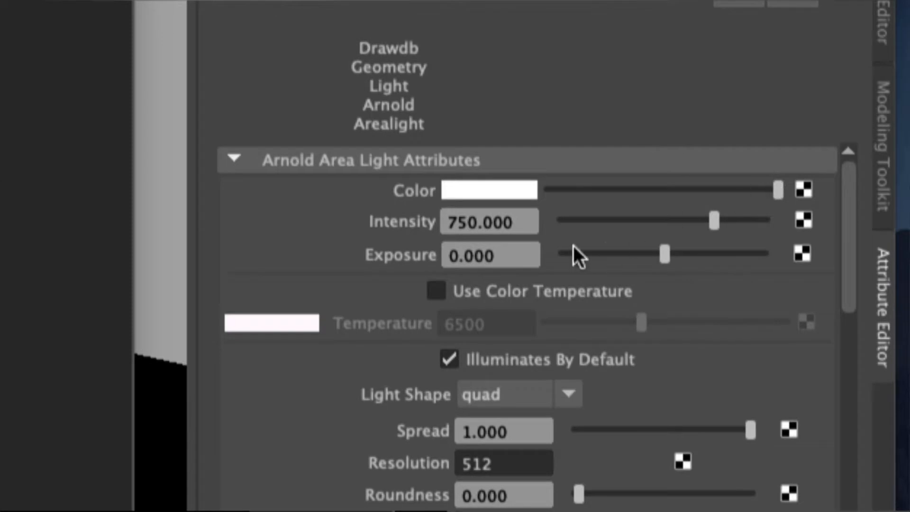
left_click_drag(532, 221, 427, 221)
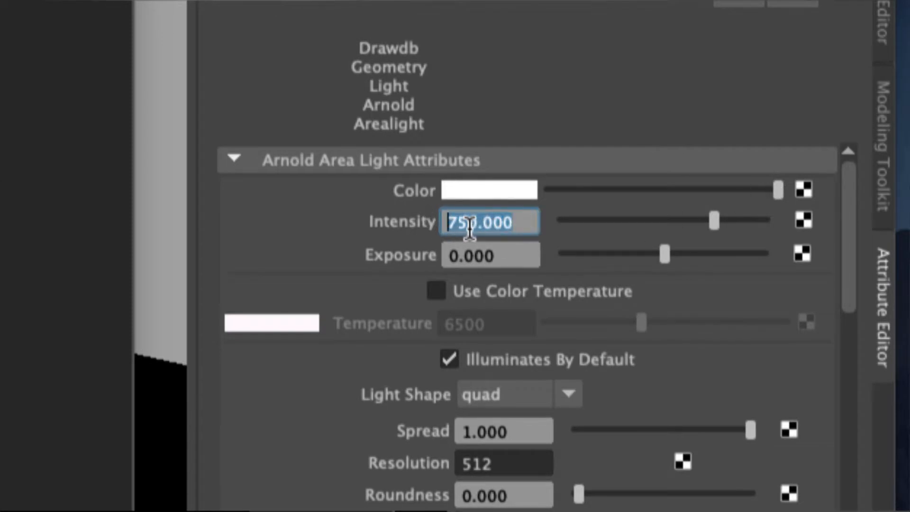
type("25")
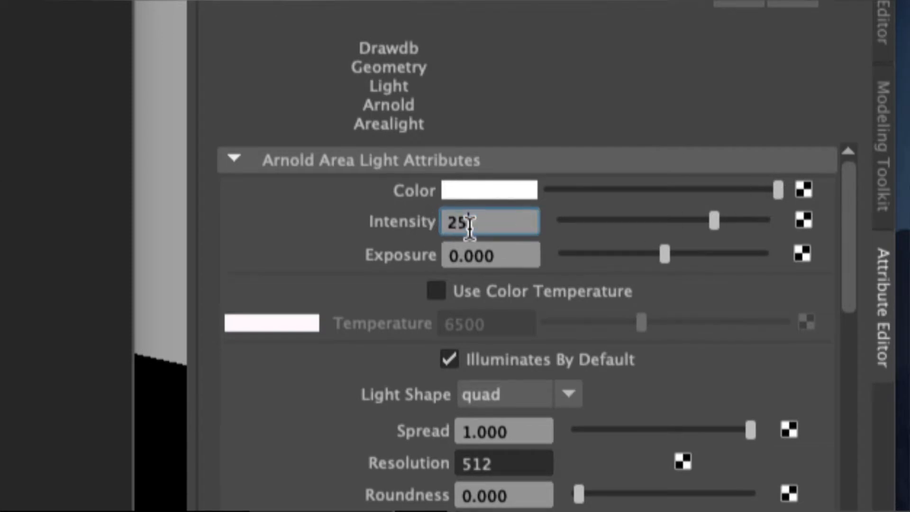
type("00")
key("Return")
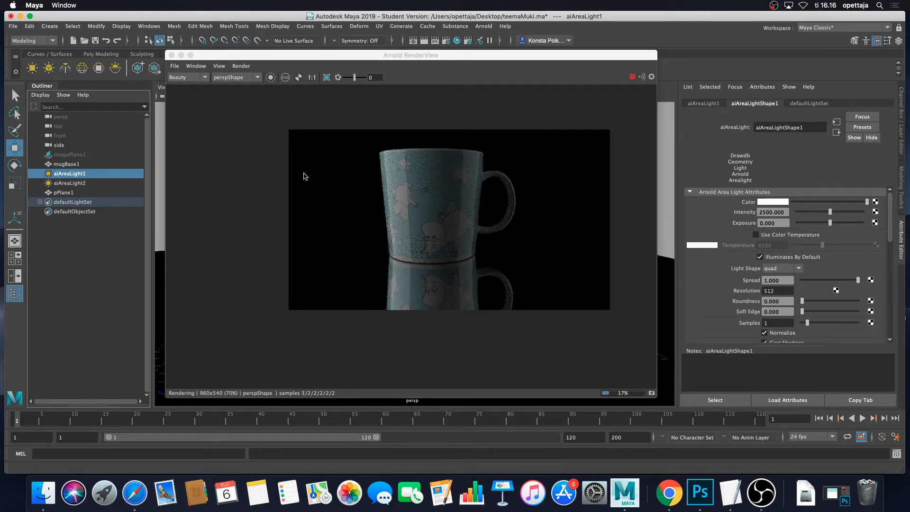
- Set the intensity of aiAreaLight2 to 3500
left_click(99, 181)
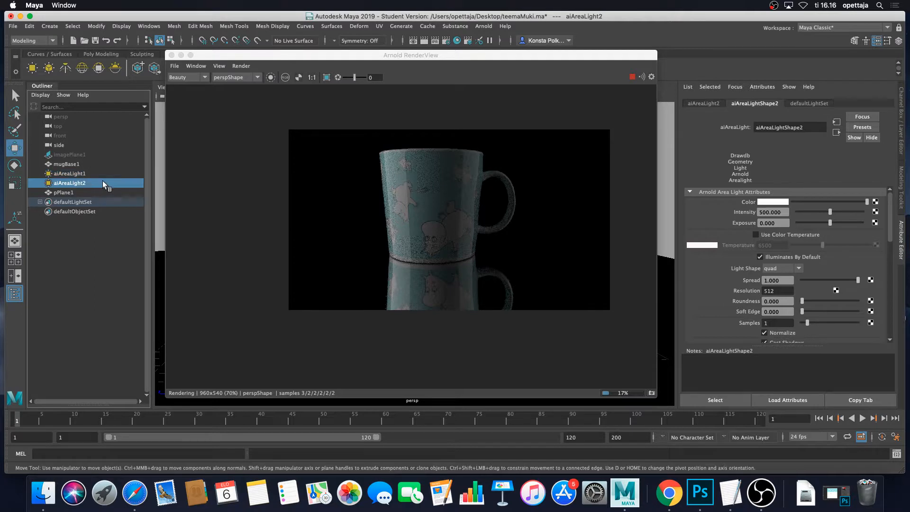
left_click(782, 213)
type("3500")
key("Return")
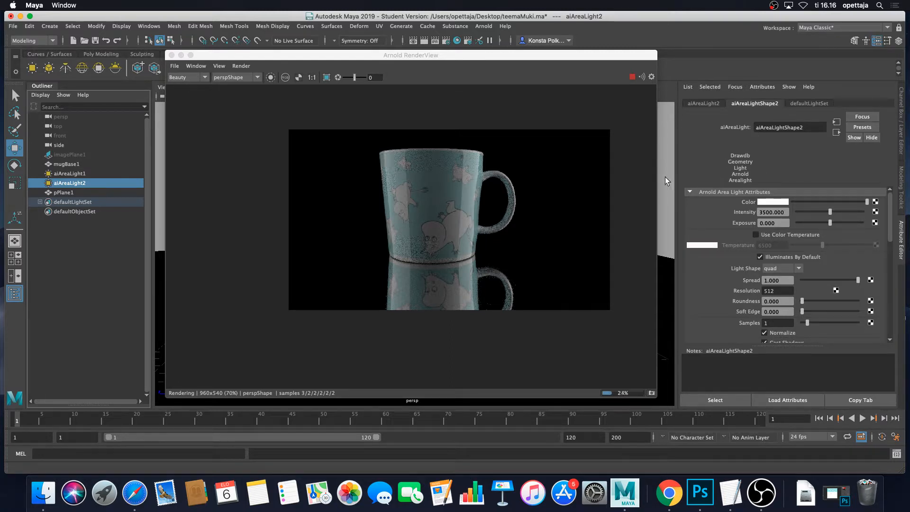
- Reframe the mug from a slightly higher angle so its inner rim shows, keeping it centred in the live render
left_click_drag(665, 177, 667, 185, "alt")
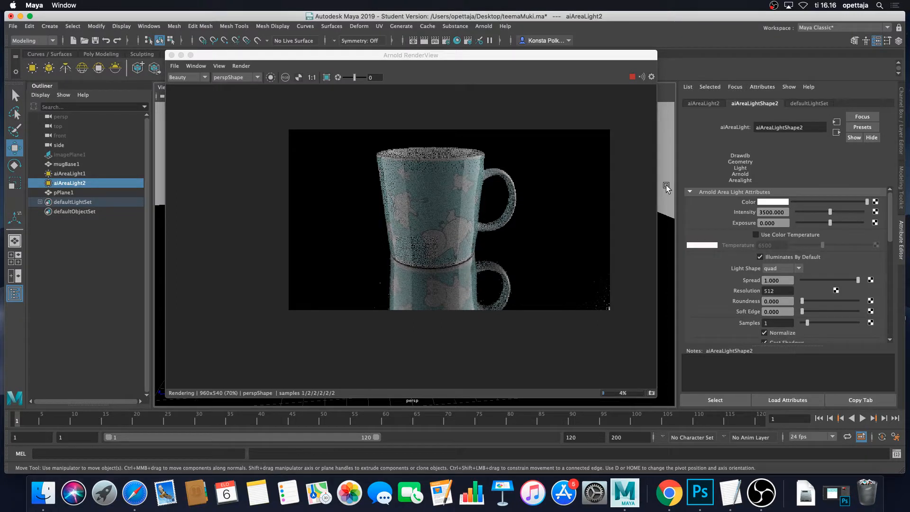
middle_click_drag(667, 185, 680, 192, "alt")
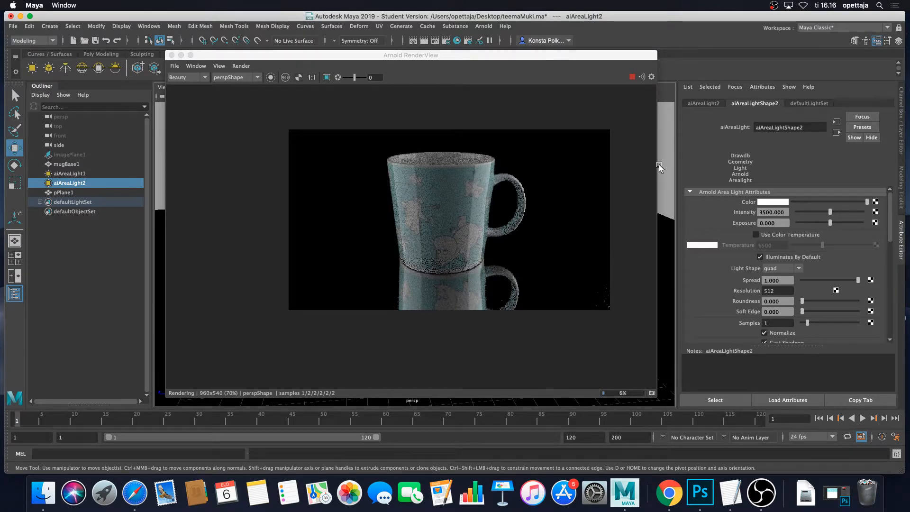
middle_click_drag(665, 155, 666, 166, "alt")
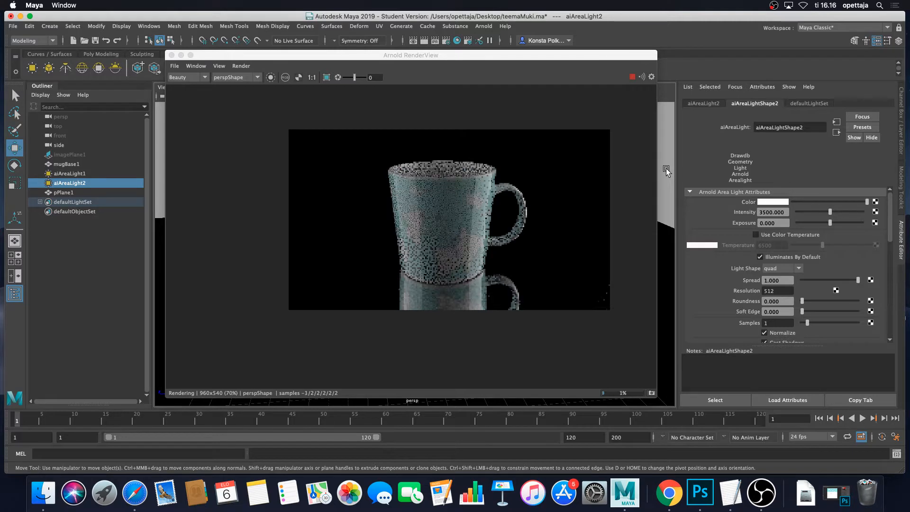
mouse_move(667, 169)
right_mouse_down("alt")
mouse_move(668, 183)
mouse_move(667, 170)
right_mouse_up("alt")
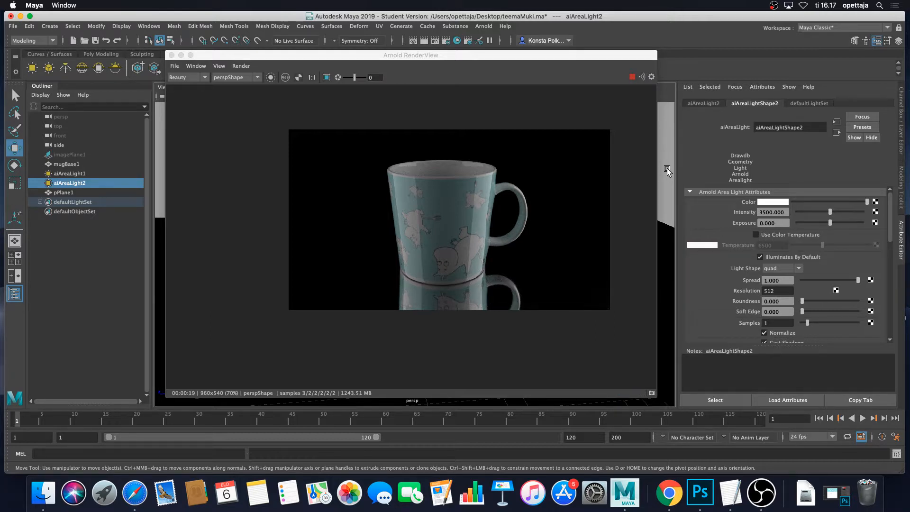
- Store a snapshot of the finished render and inspect the mug's surface and reflection up close
left_click(652, 392)
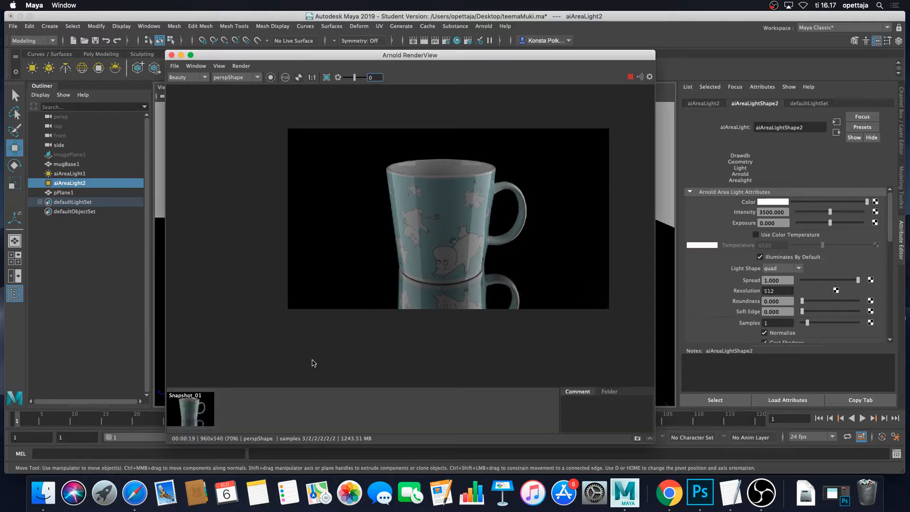
scroll(476, 297, "up", 2)
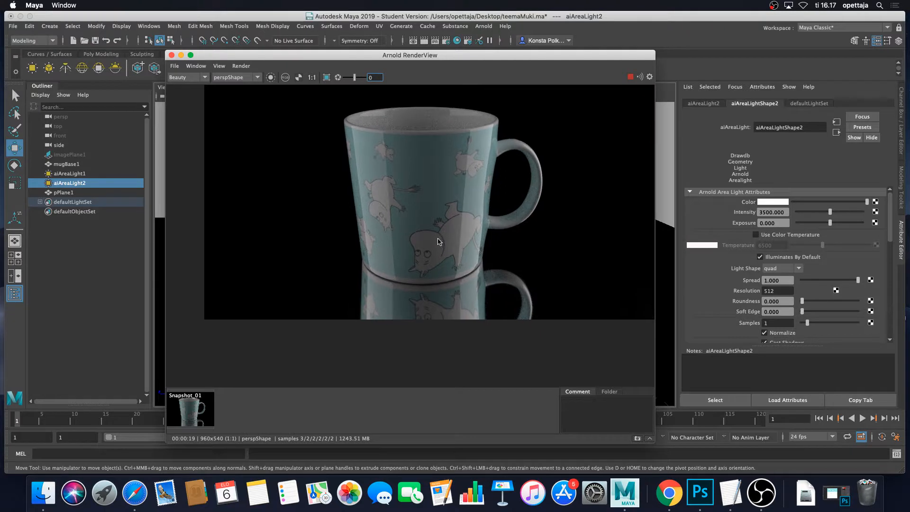
scroll(438, 119, "up", 2)
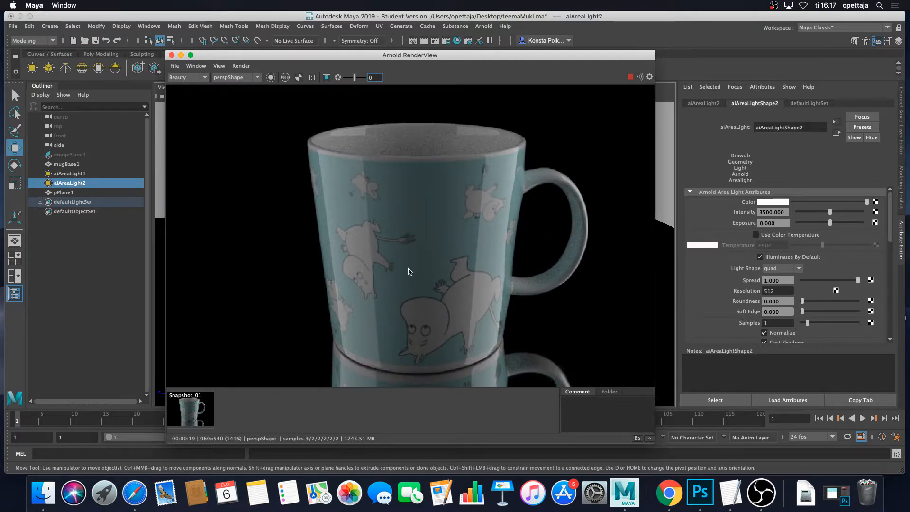
scroll(406, 220, "down", 3)
scroll(391, 210, "up", 4)
scroll(403, 181, "down", 3)
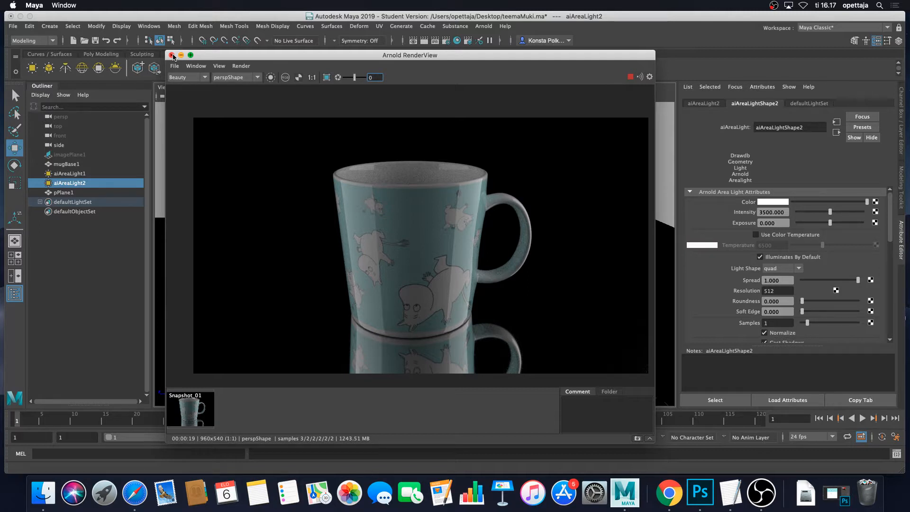
- Close the render view and set the scene's Render Settings to use Arnold Renderer
left_click(173, 55)
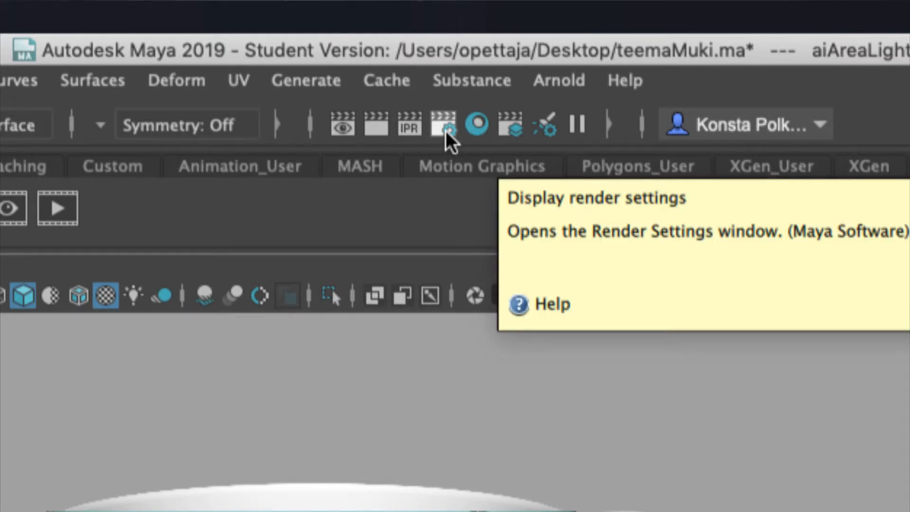
left_click(446, 127)
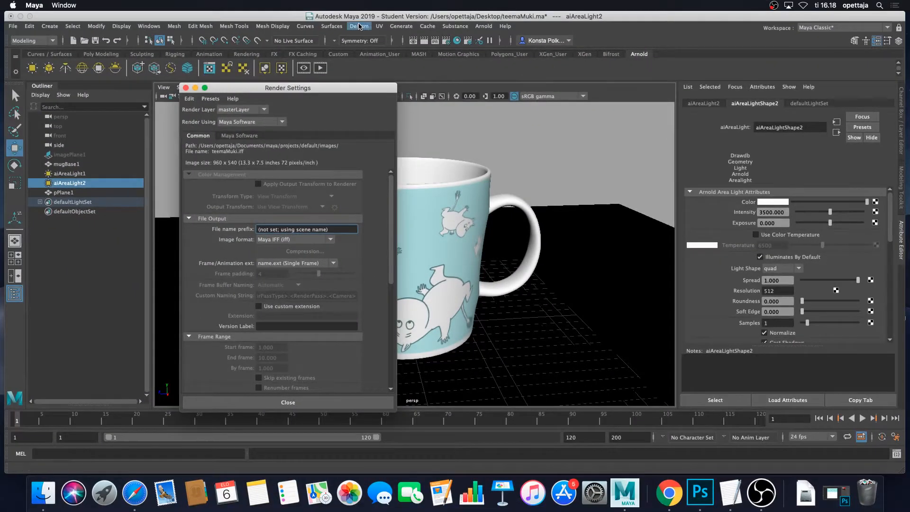
left_click_drag(357, 88, 453, 71)
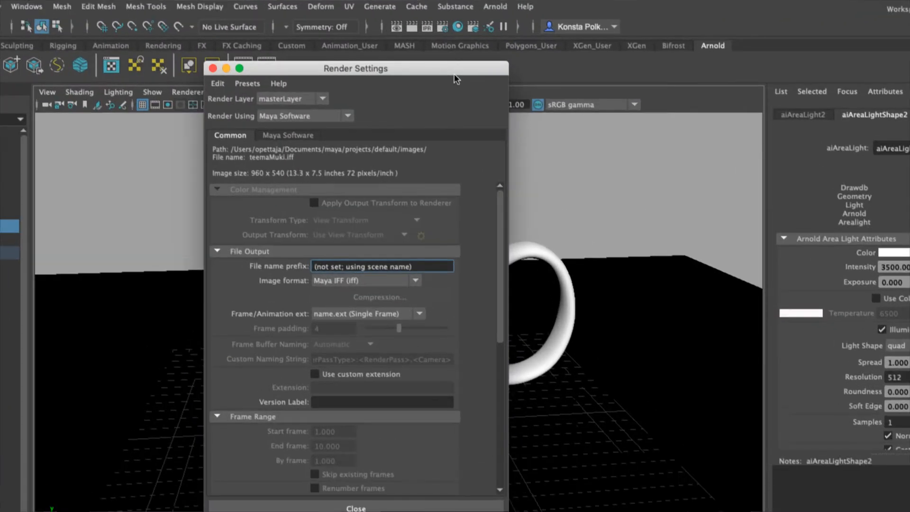
left_click_drag(369, 70, 400, 58)
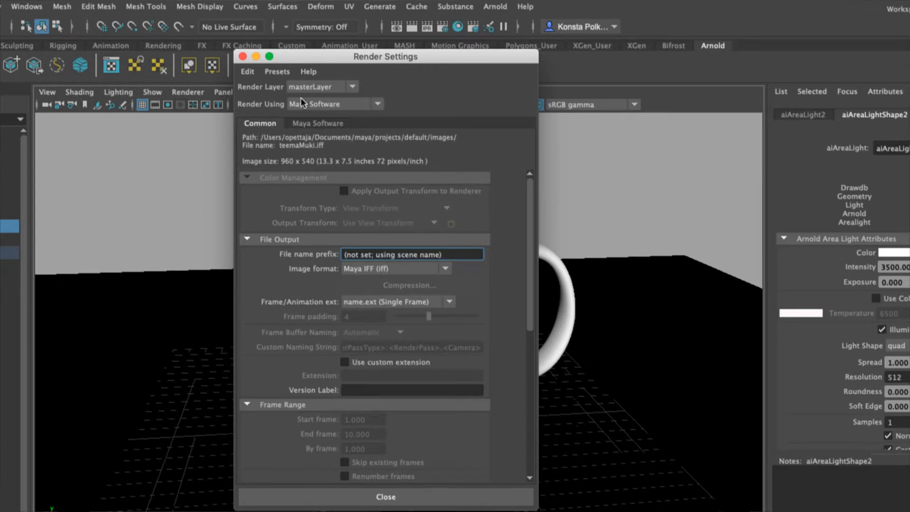
left_click(326, 104)
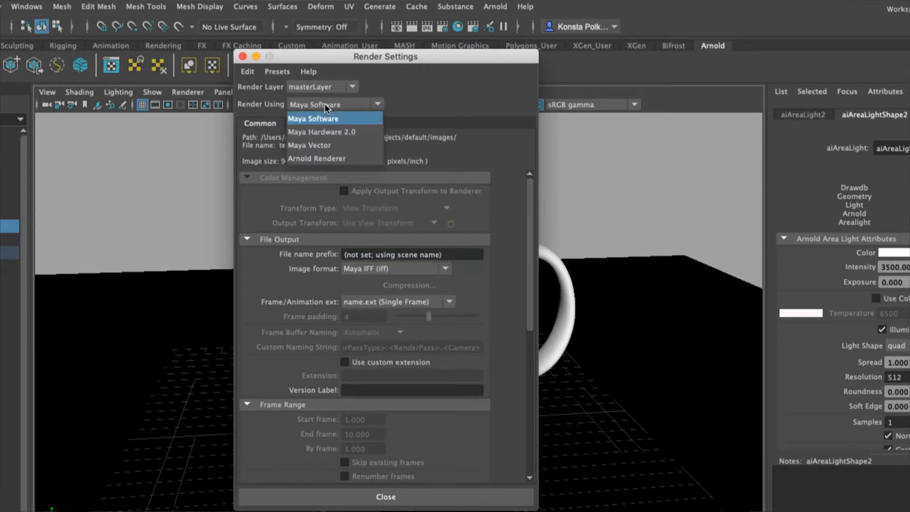
left_click(325, 104)
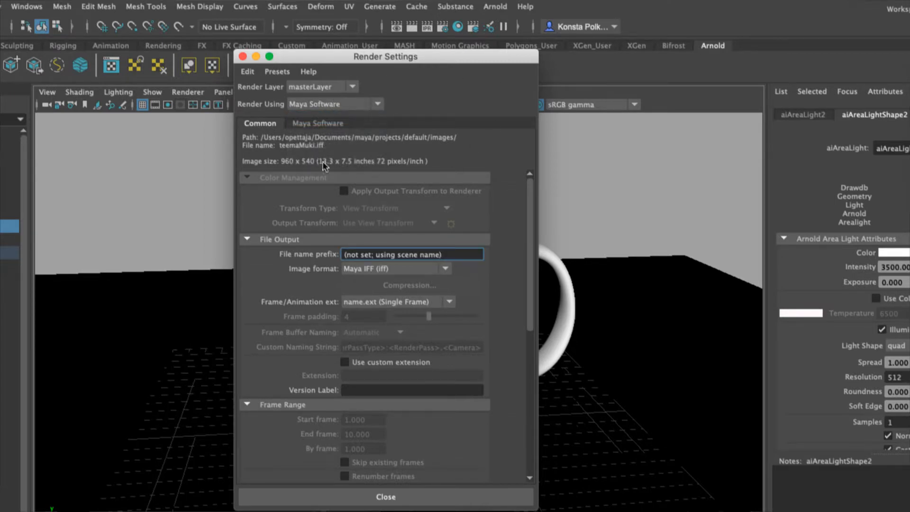
left_click(306, 105)
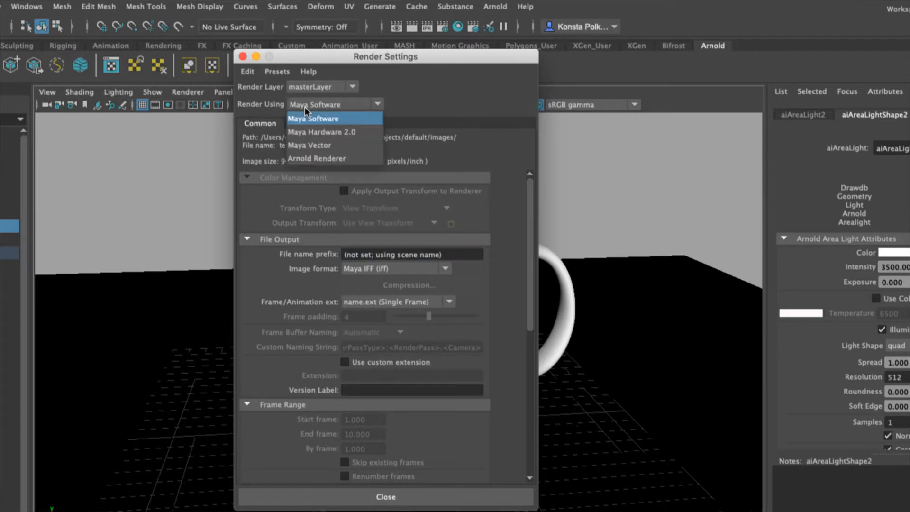
left_click(332, 156)
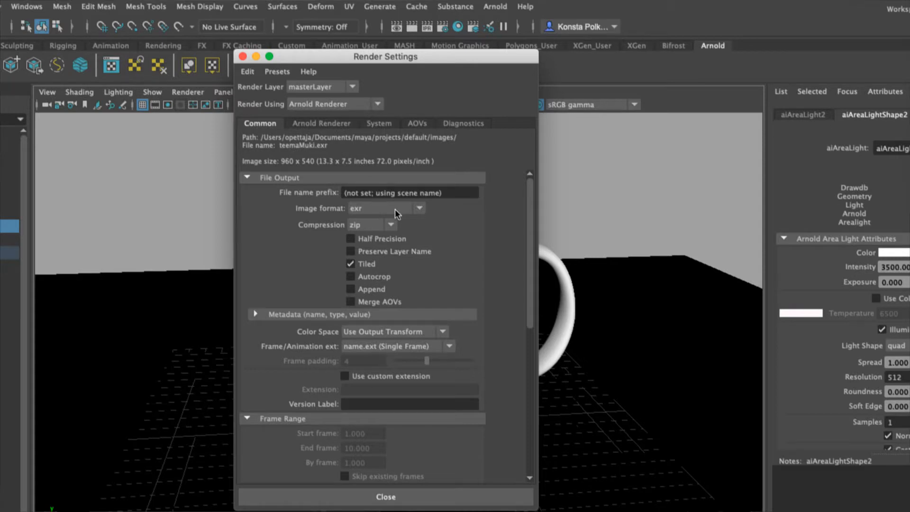
- Keep persp as the renderable camera and choose the HD_540 image size preset in the Render Settings
scroll(392, 284, "down", 5)
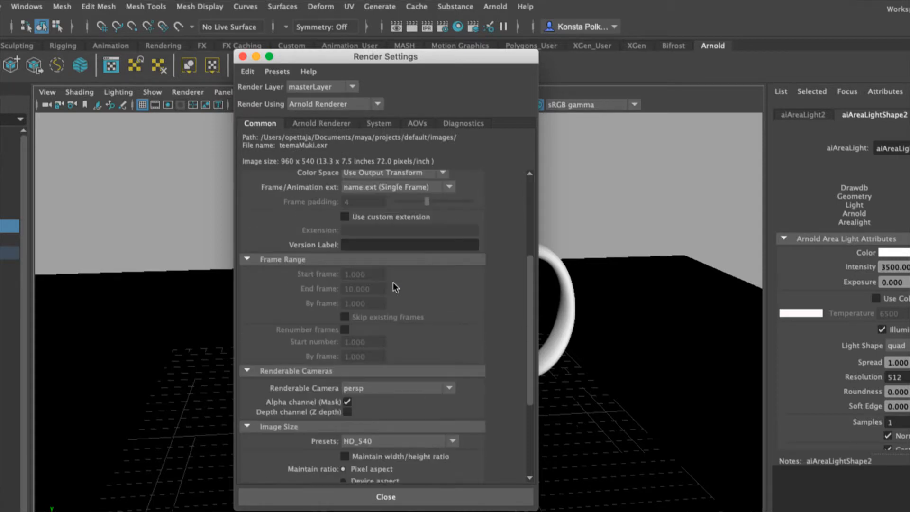
scroll(391, 280, "down", 1)
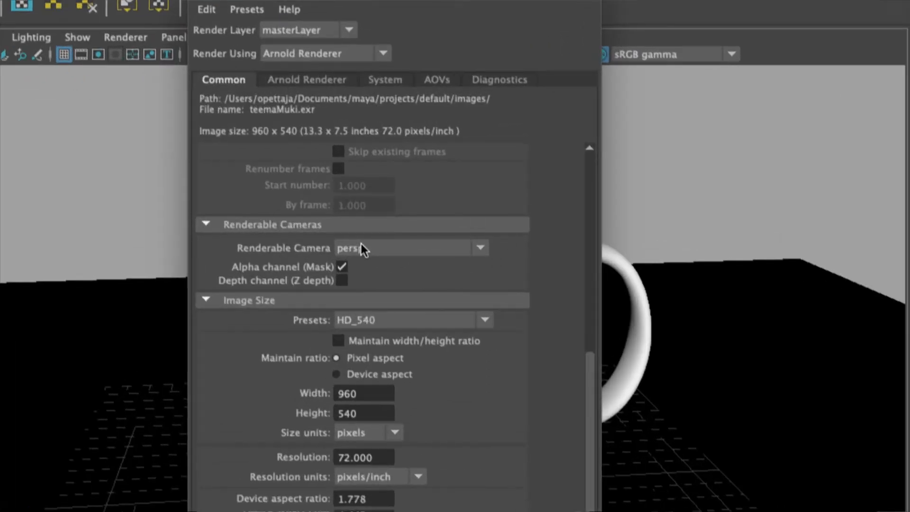
left_click(365, 246)
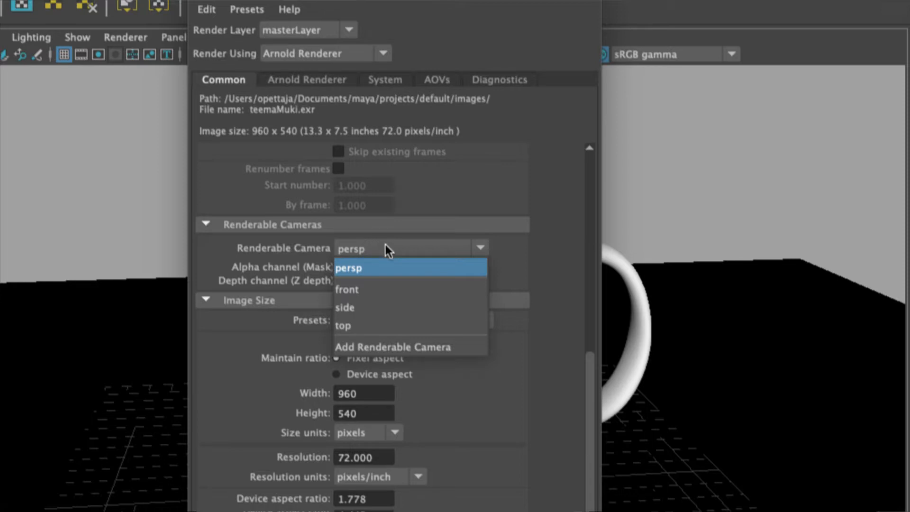
left_click(385, 246)
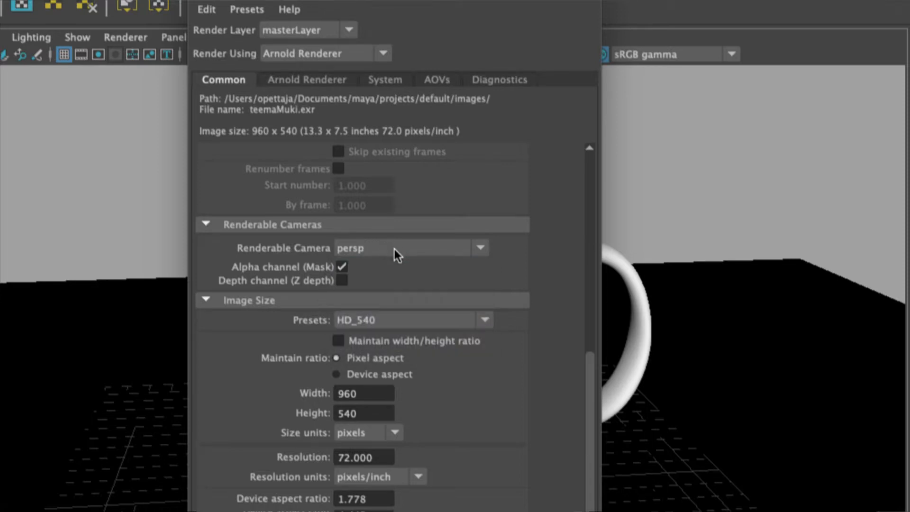
left_click(422, 323)
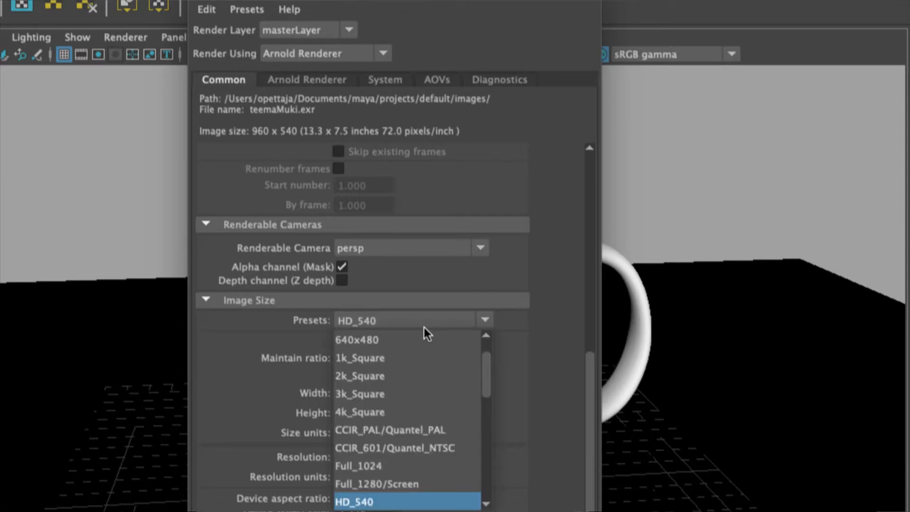
left_click(373, 502)
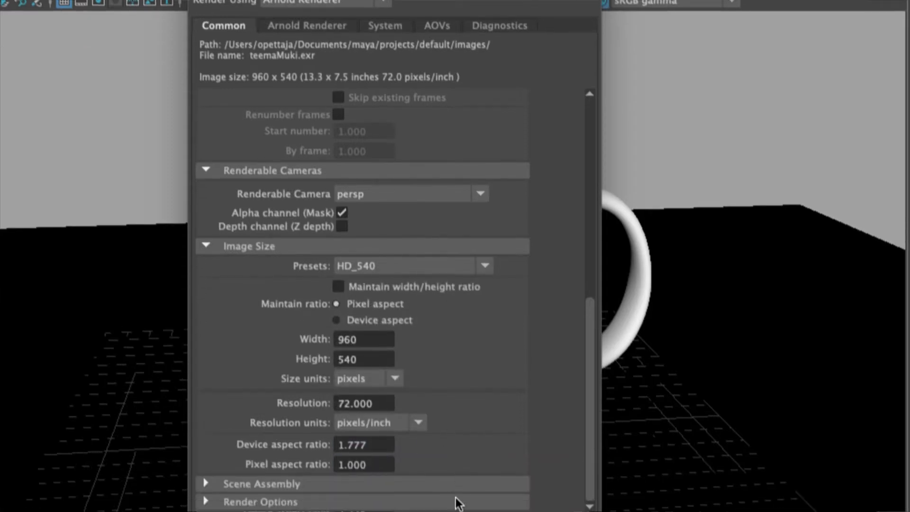
- Look through the image size presets, keep HD_540, and examine the width and height fields
left_click(485, 217)
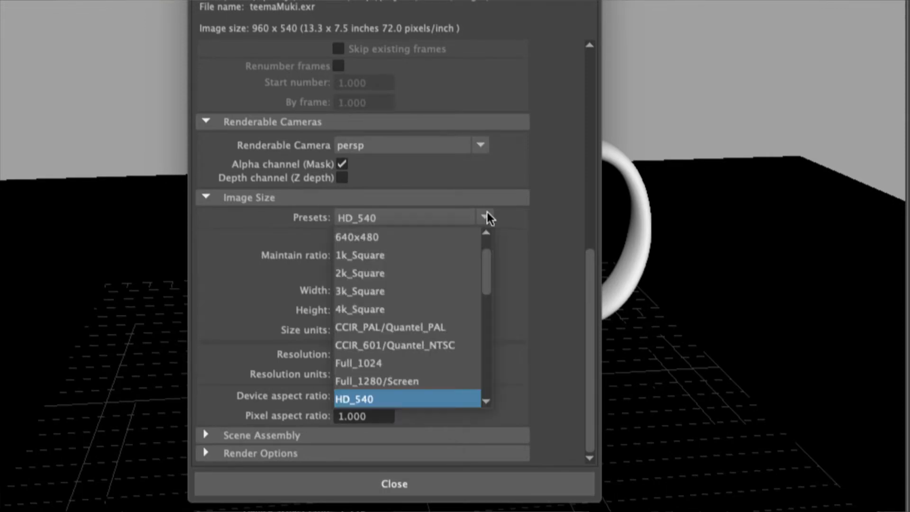
scroll(428, 320, "down", 7)
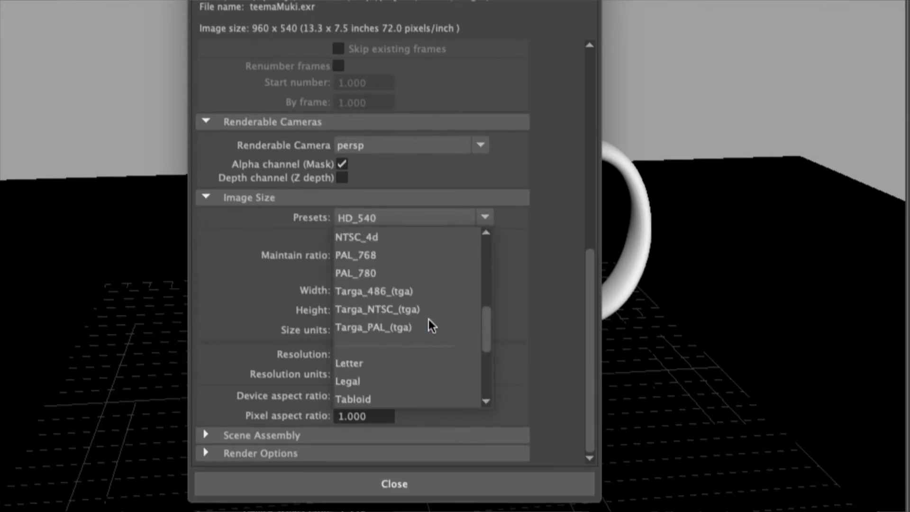
scroll(429, 320, "up", 8)
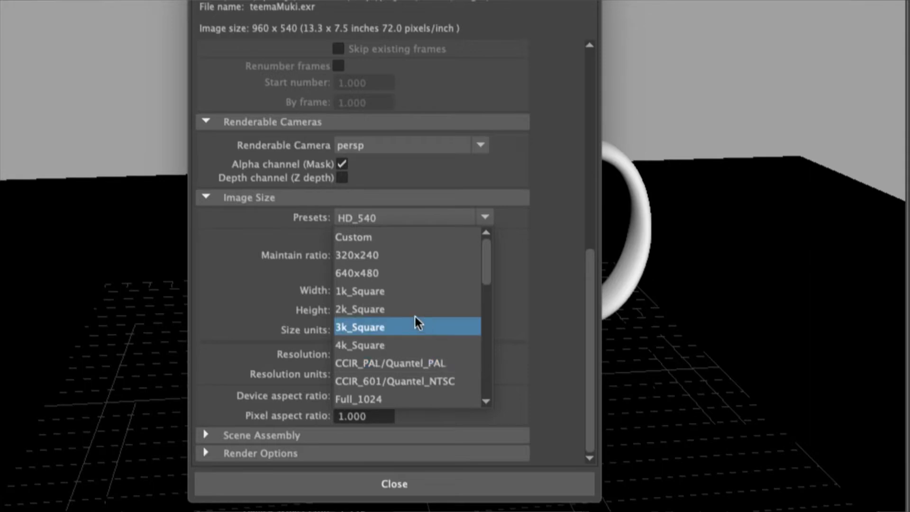
scroll(417, 312, "down", 3)
scroll(415, 312, "down", 1)
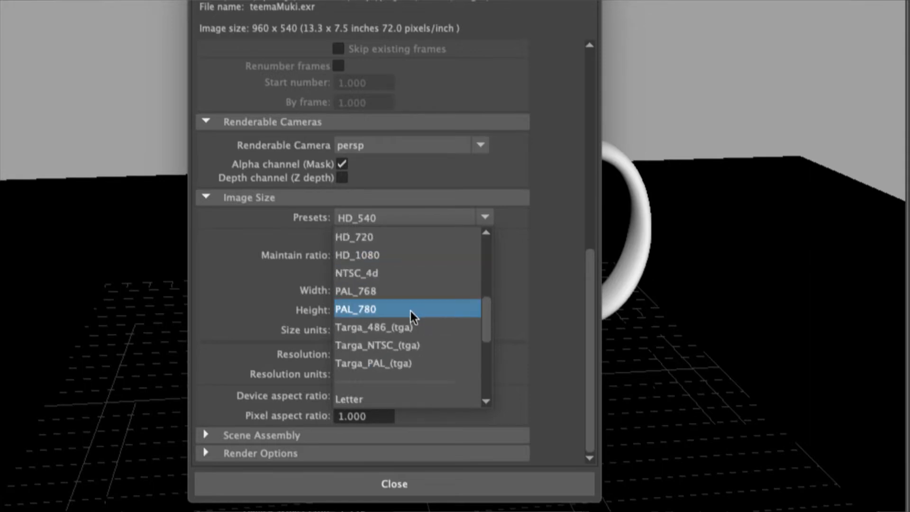
scroll(416, 273, "up", 1)
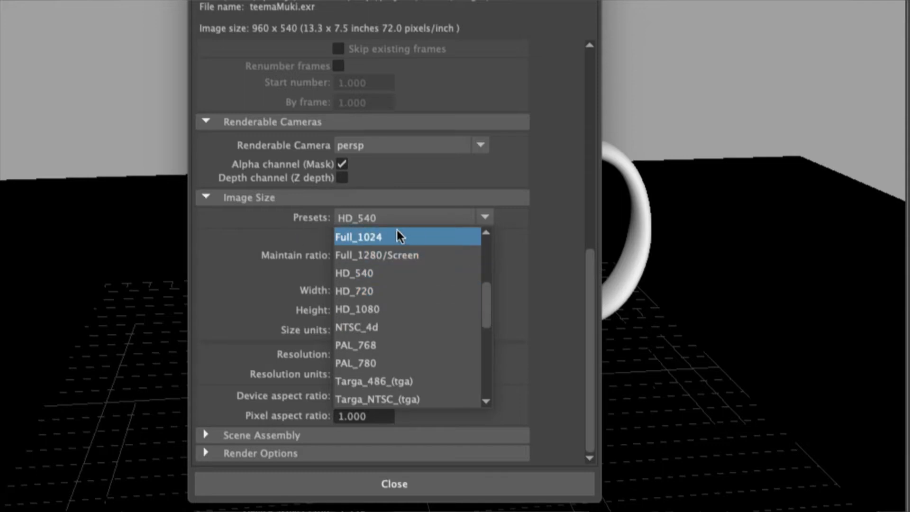
scroll(385, 249, "up", 1)
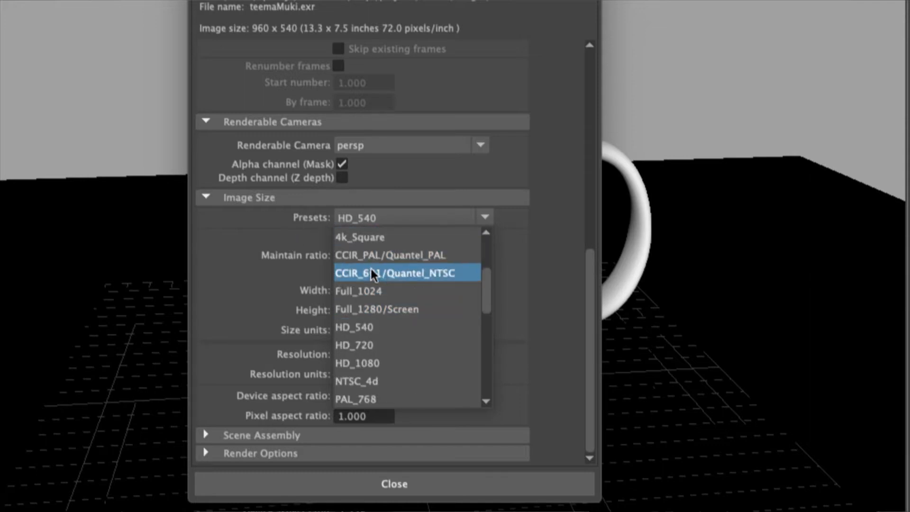
left_click(372, 323)
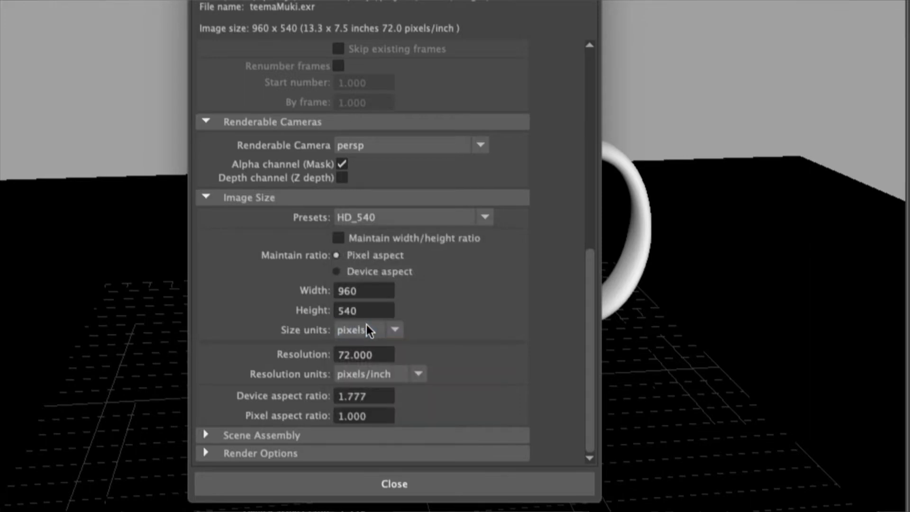
left_click_drag(386, 293, 337, 308)
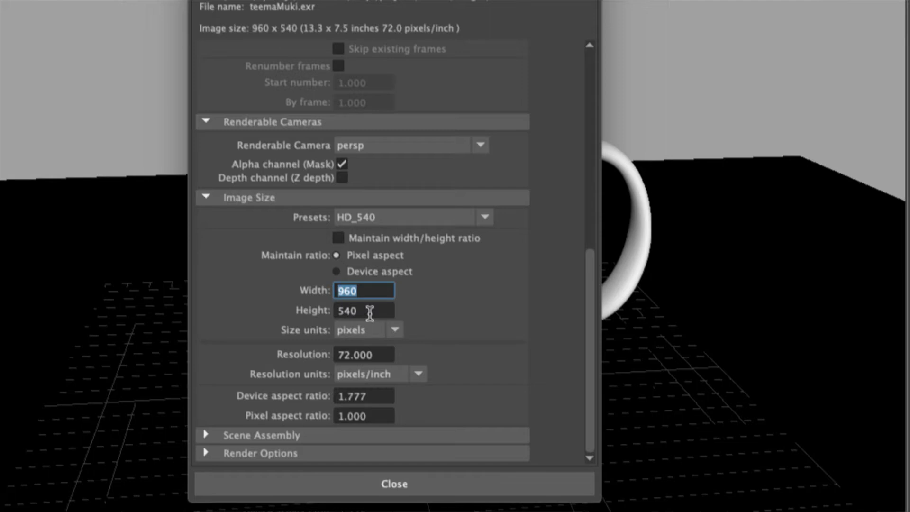
left_click_drag(365, 311, 334, 311)
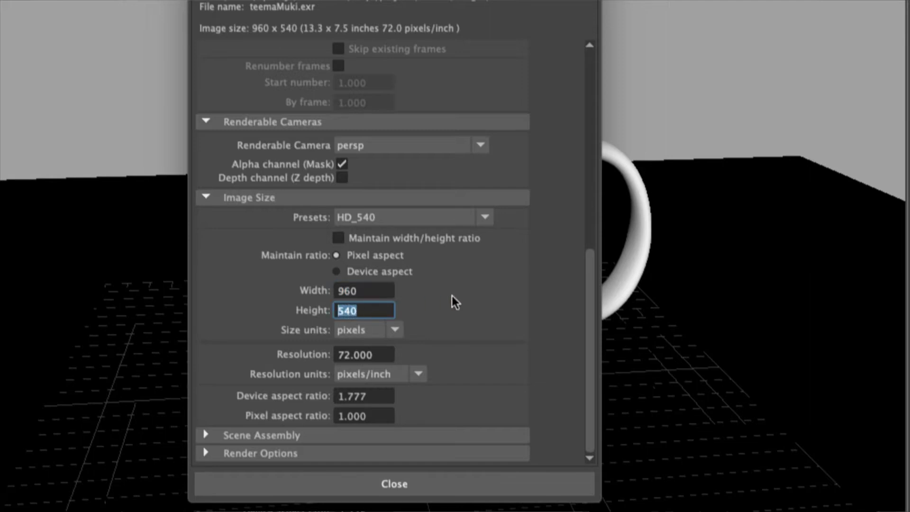
left_click(358, 311)
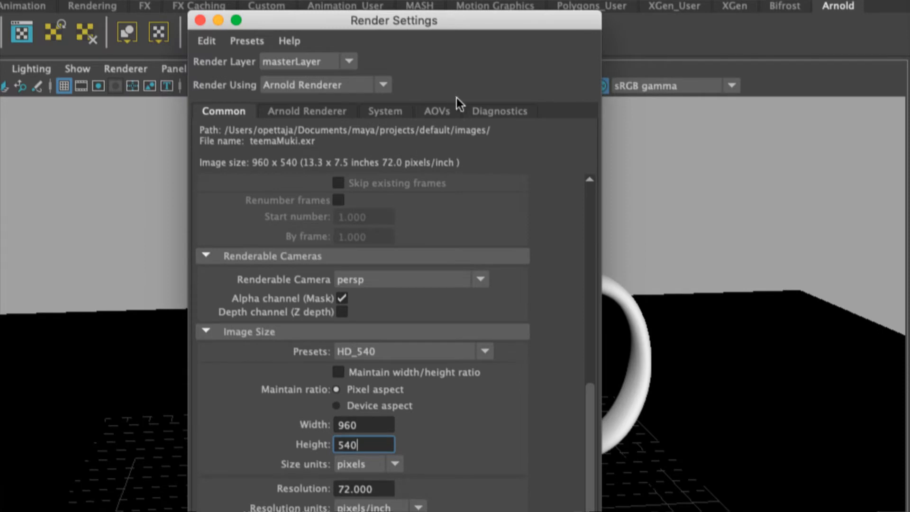
- Set the Arnold sampling to Camera (AA) 4, Diffuse 3, Specular 3 and Transmission 3, and close the Render Settings
left_click(309, 111)
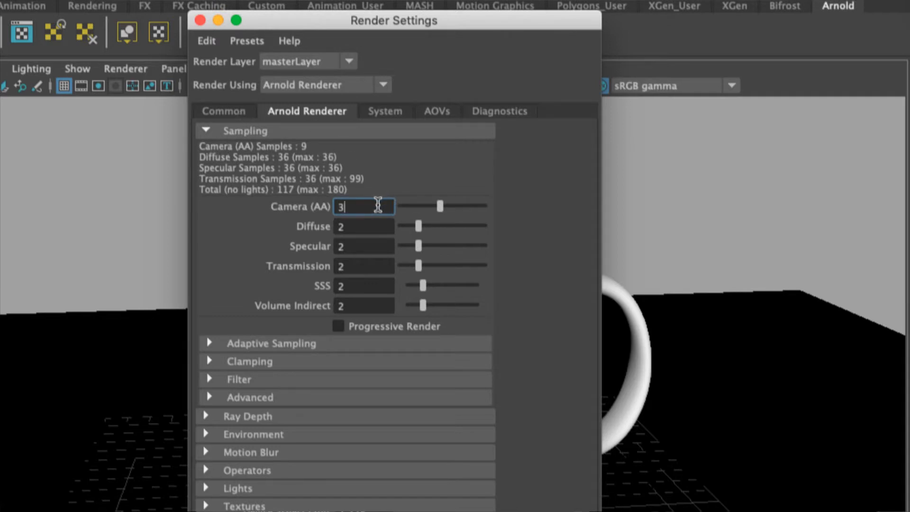
double_click(346, 207)
type("4")
left_click(384, 226)
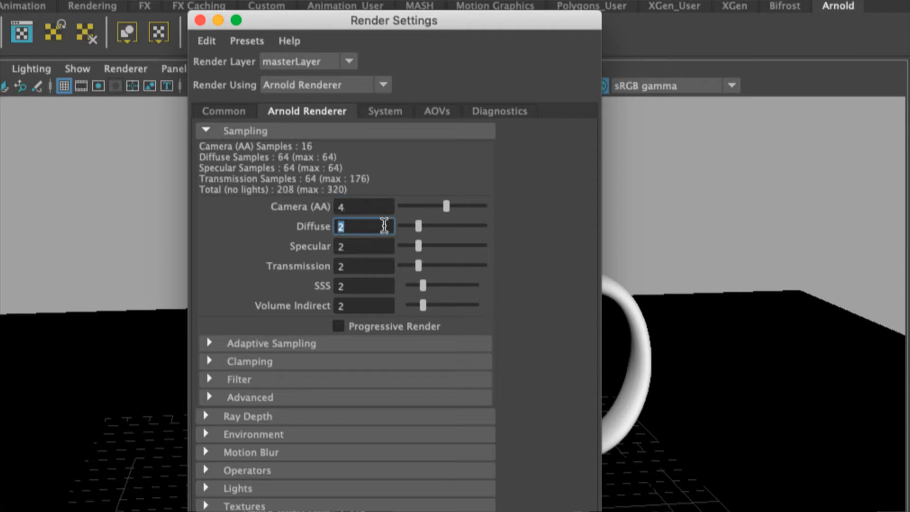
type("3")
key("Tab")
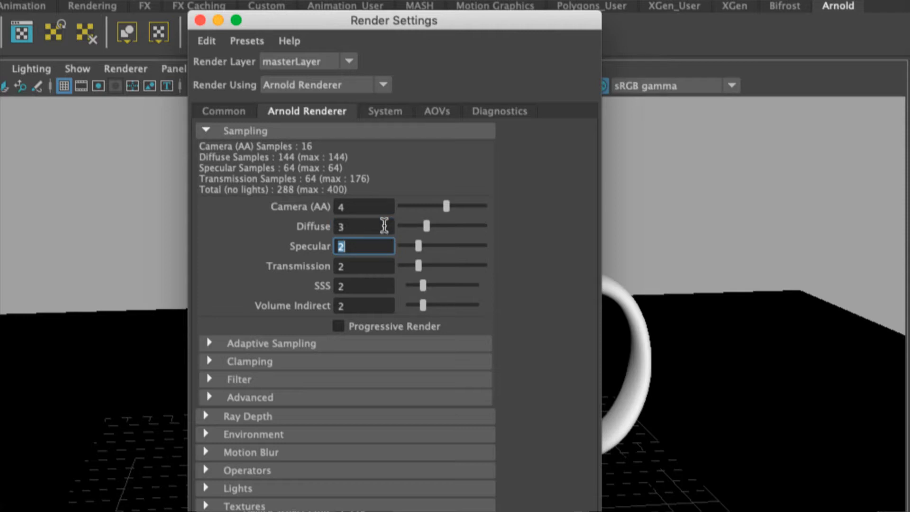
type("3")
key("Tab")
type("3")
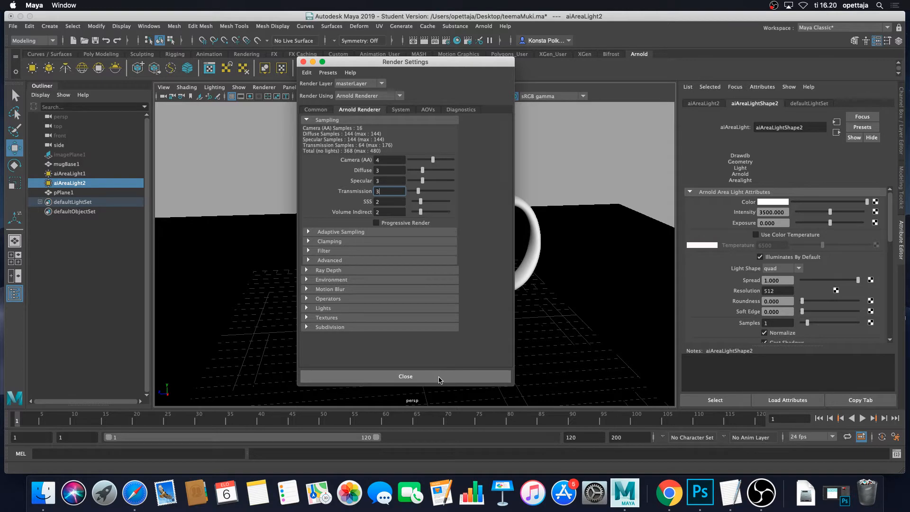
left_click(440, 380)
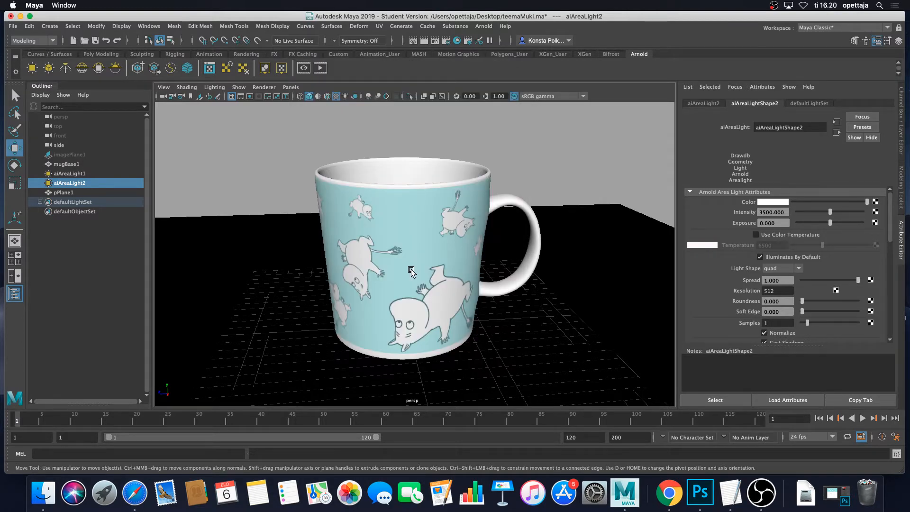
- Render the mug in Arnold RenderView and store a snapshot of the finished image
left_click(321, 68)
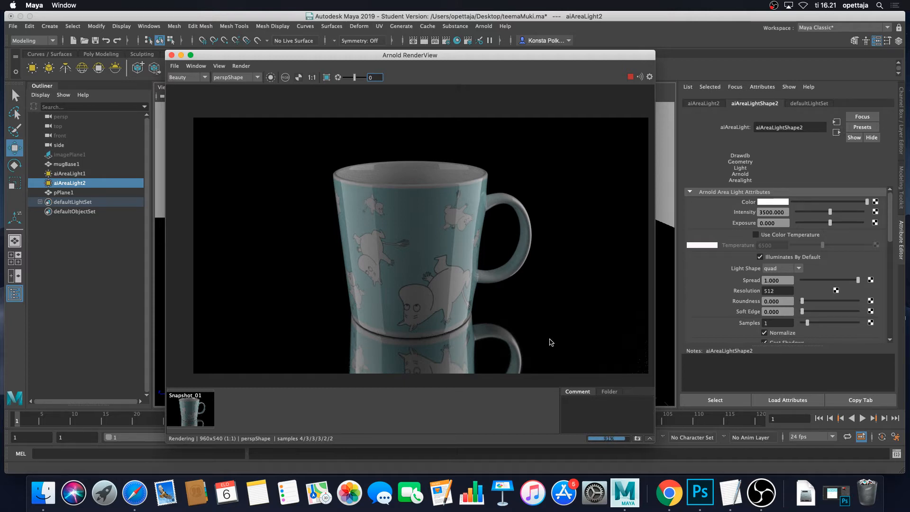
left_click(638, 439)
- Compare the noise in Snapshot_01 with Snapshot_02, inspecting the mug up close
left_click(195, 413)
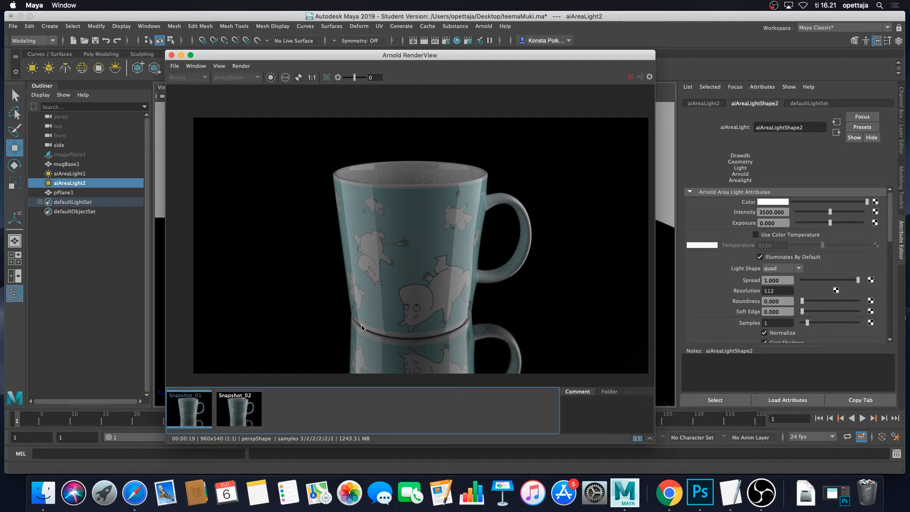
scroll(453, 296, "up", 2)
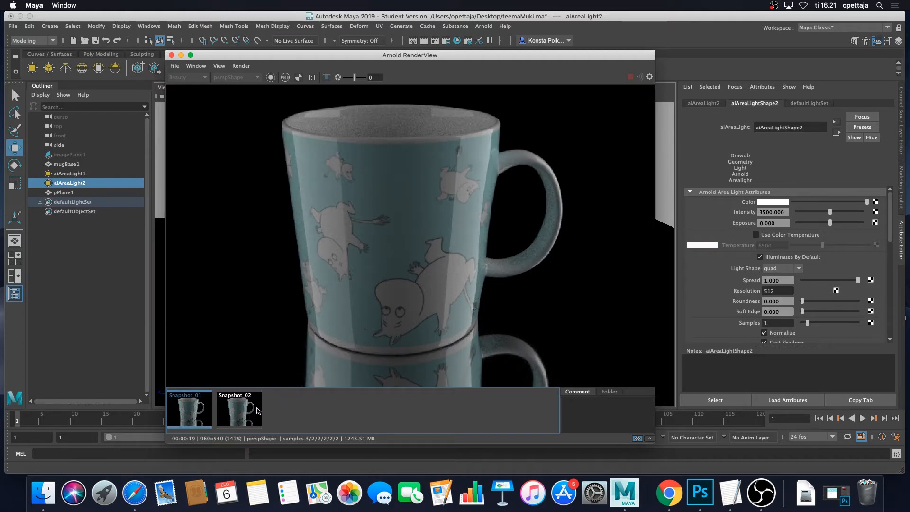
scroll(310, 352, "down", 2)
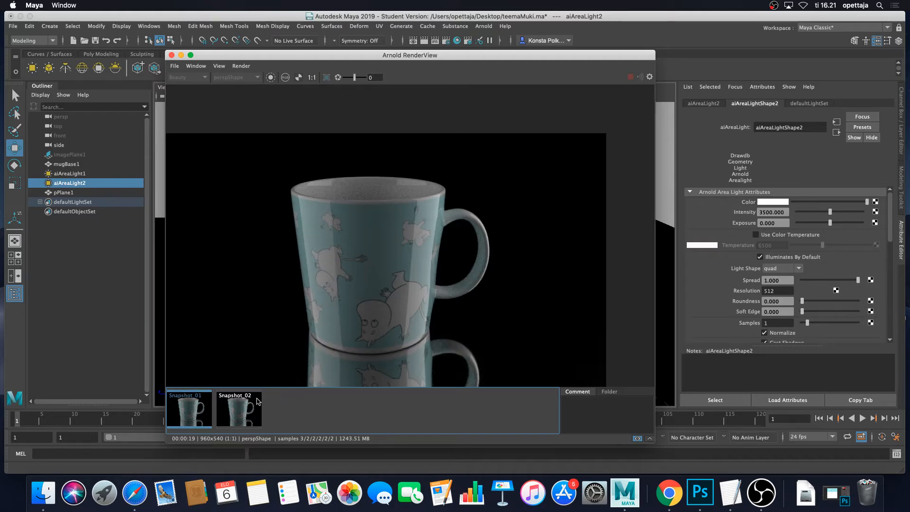
left_click(250, 414)
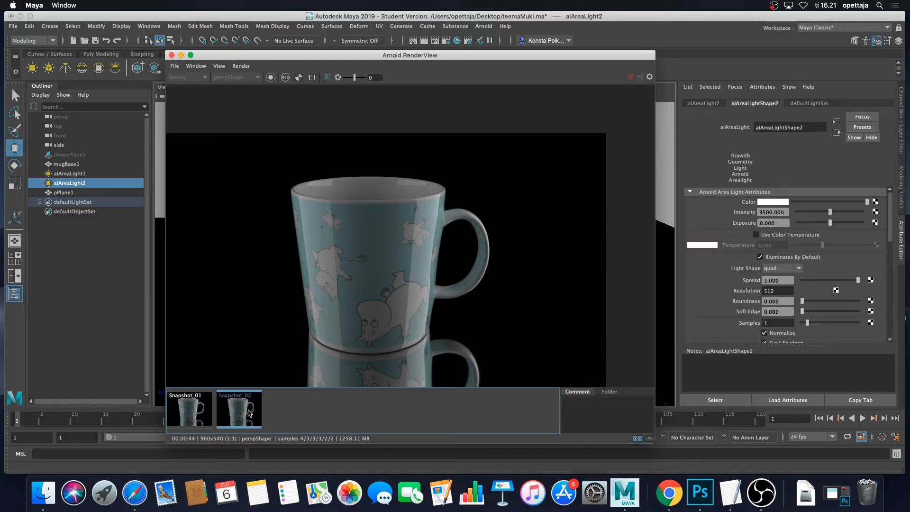
- Raise the Arnold sampling to Camera (AA) 6, Diffuse 4, Specular 4 and Transmission 4, and close the Render Settings
left_click(447, 40)
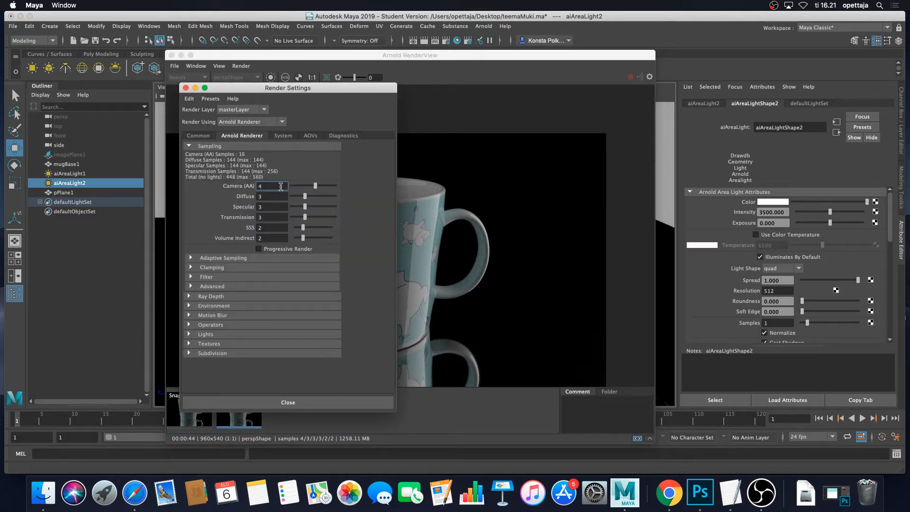
double_click(259, 185)
type("6")
key("Tab")
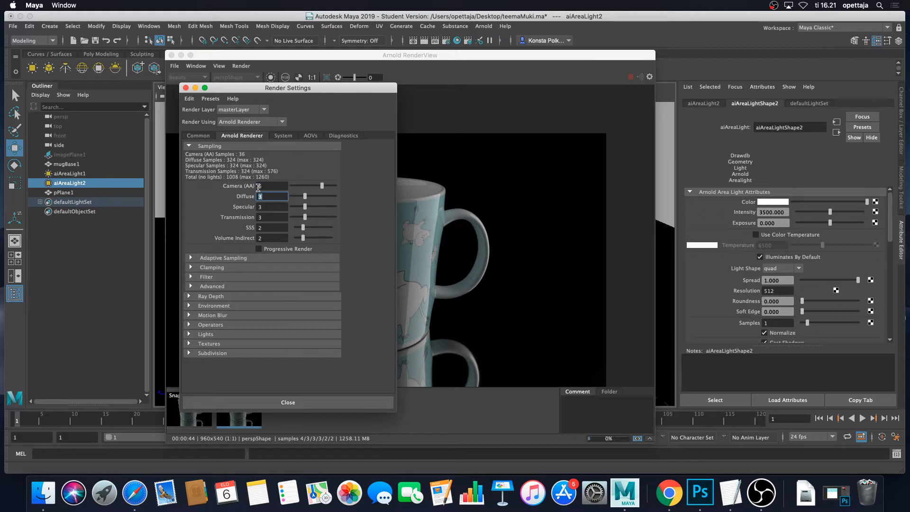
type("4")
key("Tab")
type("4")
key("Tab")
type("4")
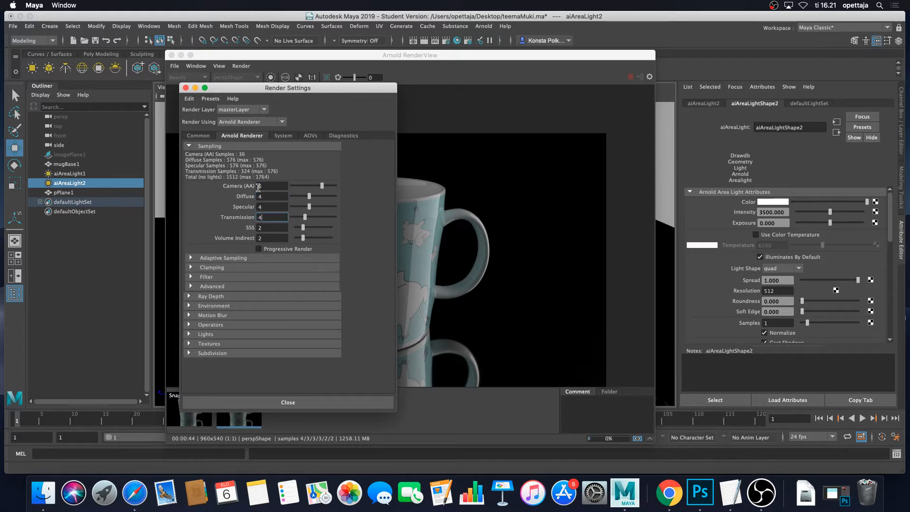
left_click(300, 402)
- Switch from Snapshot_02 back to the live render, let it finish with the whole mug in view, and store a snapshot
scroll(368, 279, "down", 1)
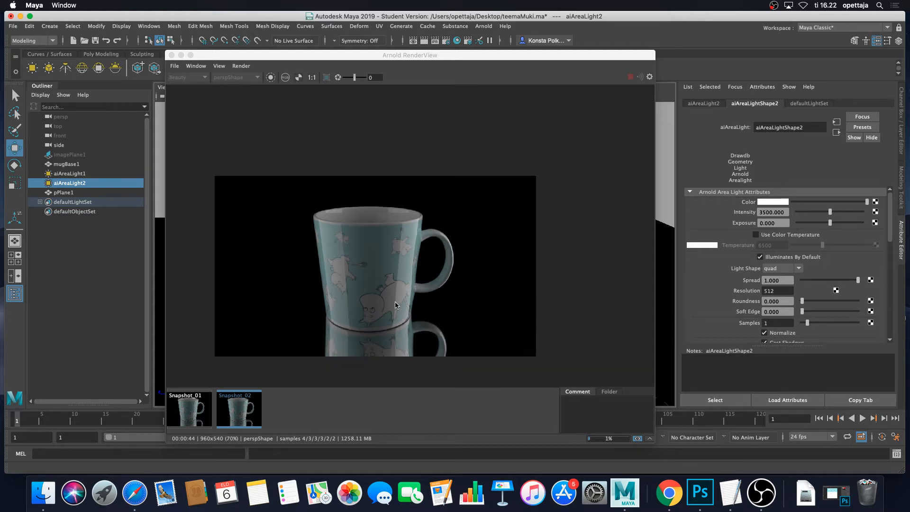
left_click(291, 399)
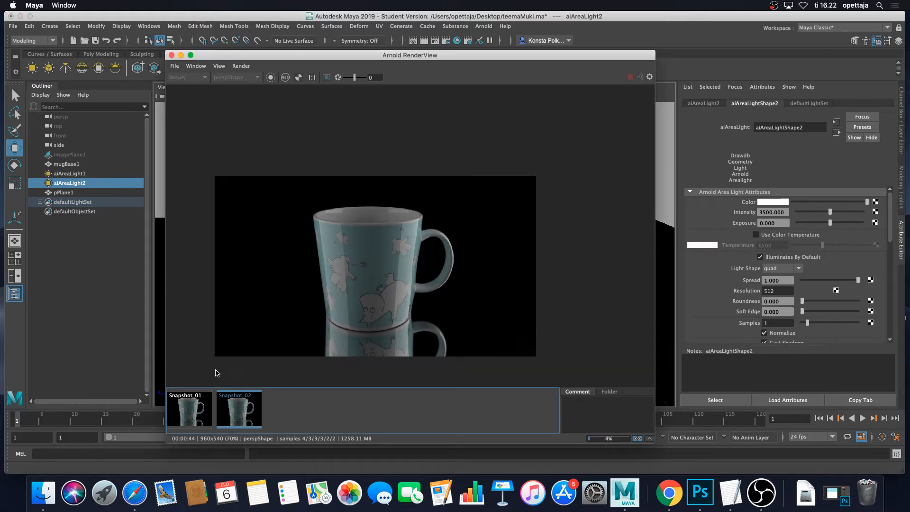
left_click(242, 404)
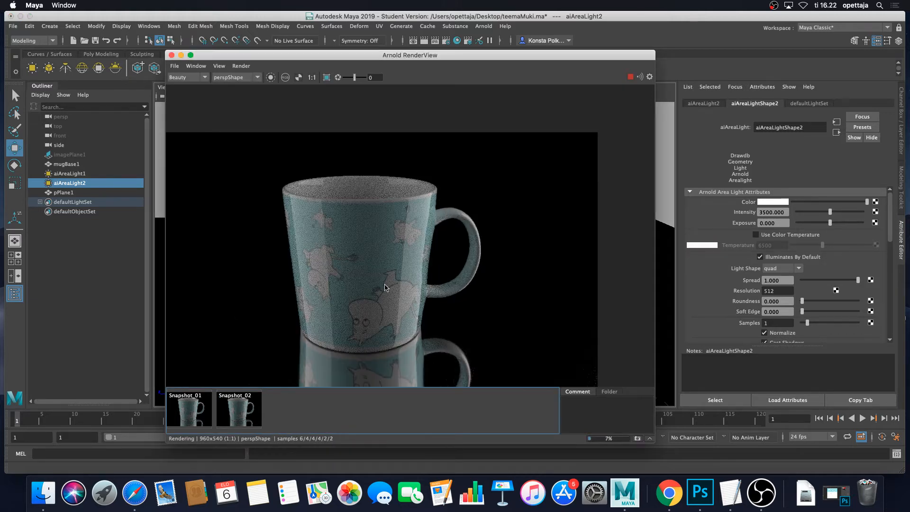
scroll(411, 264, "up", 1)
left_click_drag(411, 260, 415, 259)
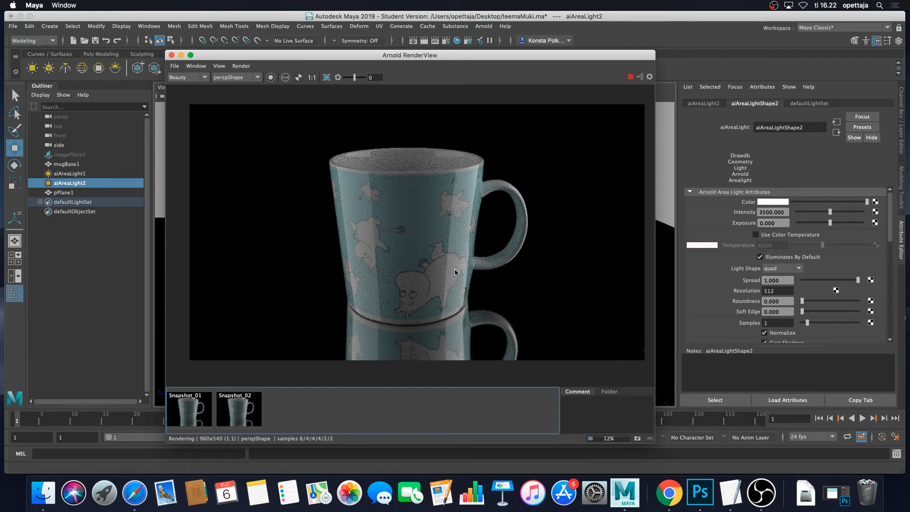
scroll(437, 264, "down", 2)
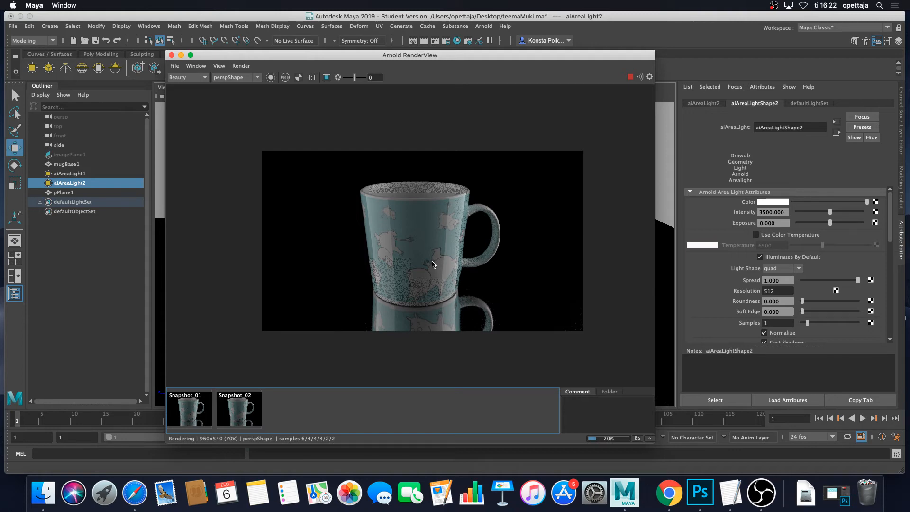
scroll(437, 264, "up", 2)
scroll(429, 263, "down", 1)
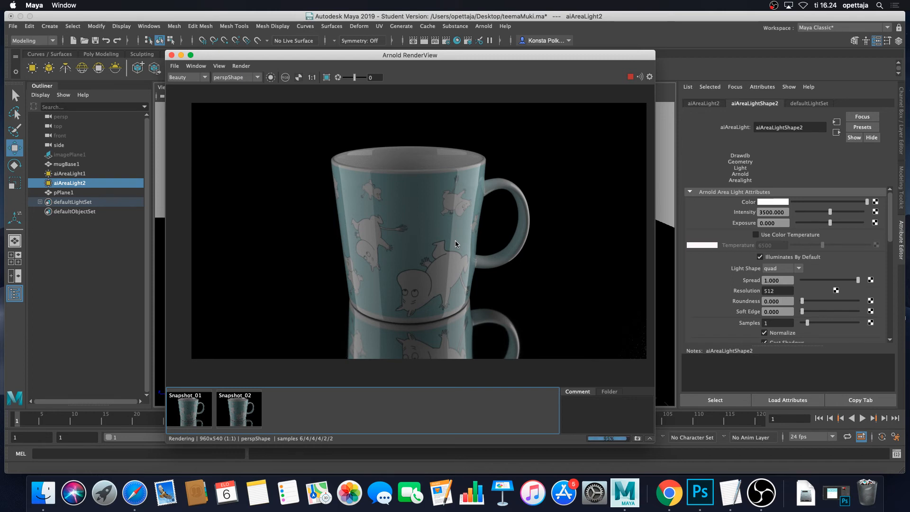
left_click(638, 439)
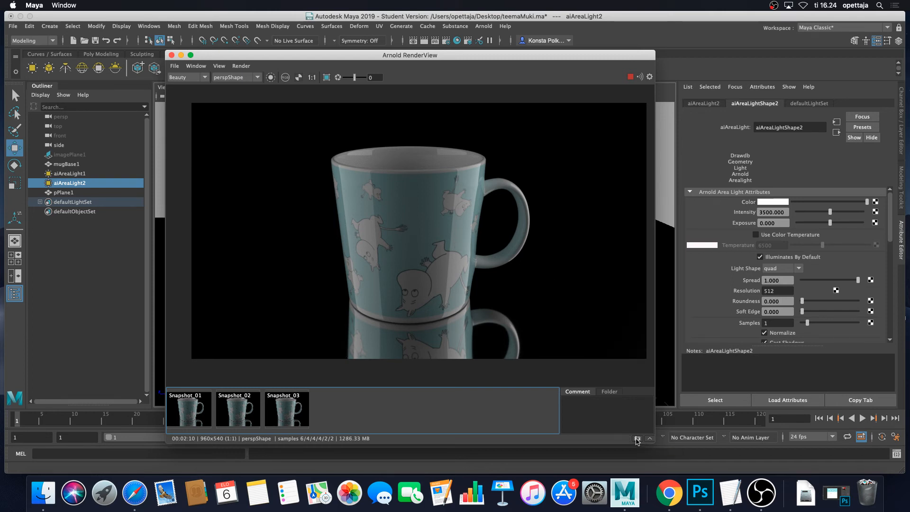
- Compare the image quality of Snapshot_01, Snapshot_02 and Snapshot_03, and return to the live render
left_click(207, 416)
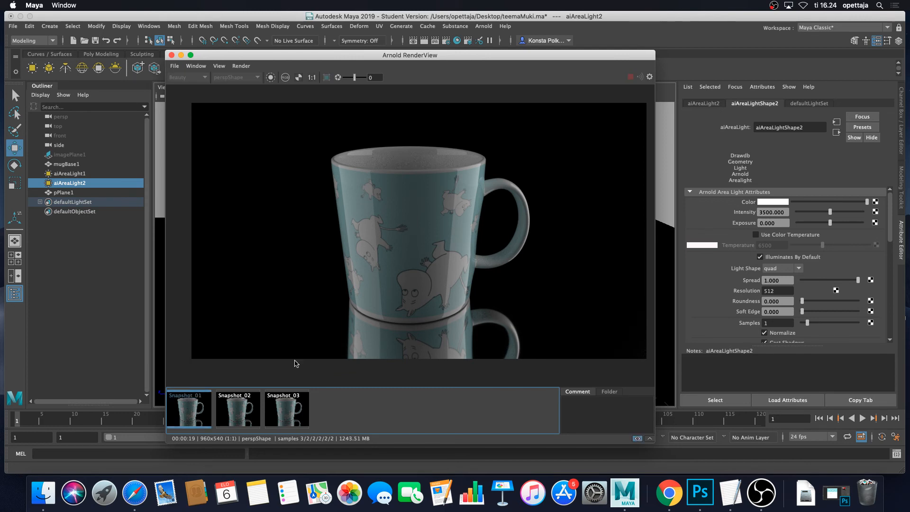
left_click(242, 407)
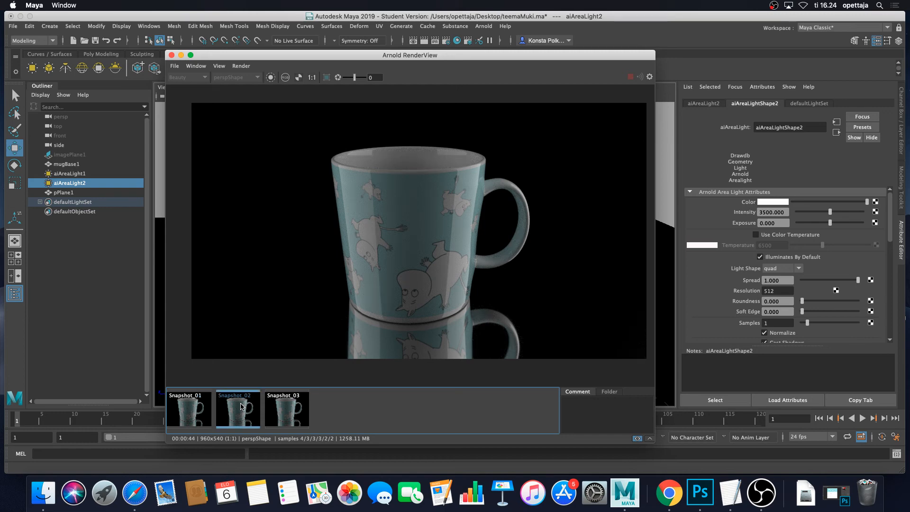
left_click(297, 408)
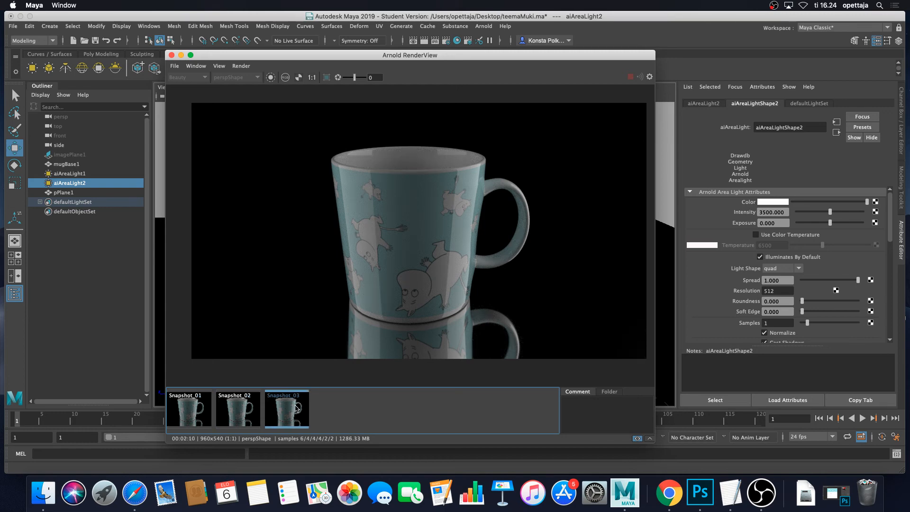
left_click(233, 410)
left_click(195, 409)
left_click(226, 410)
left_click(279, 406)
left_click(297, 403)
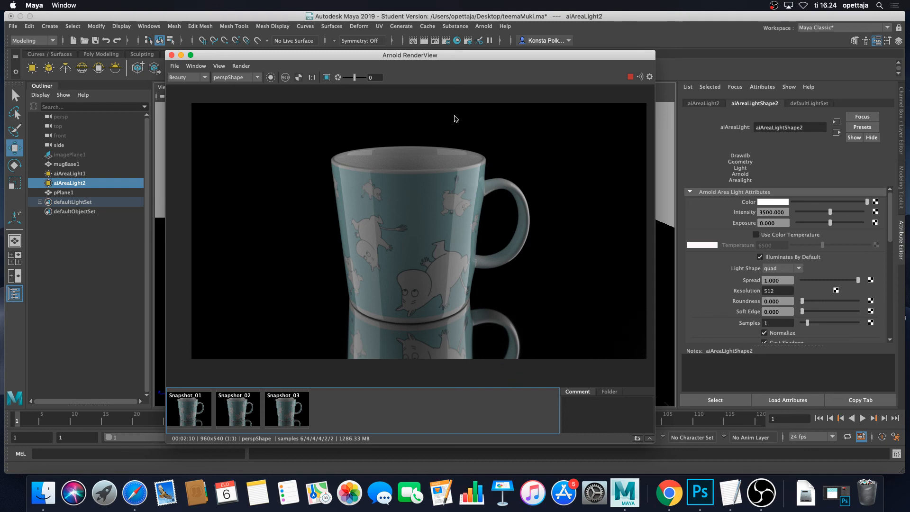
left_click_drag(429, 56, 446, 67)
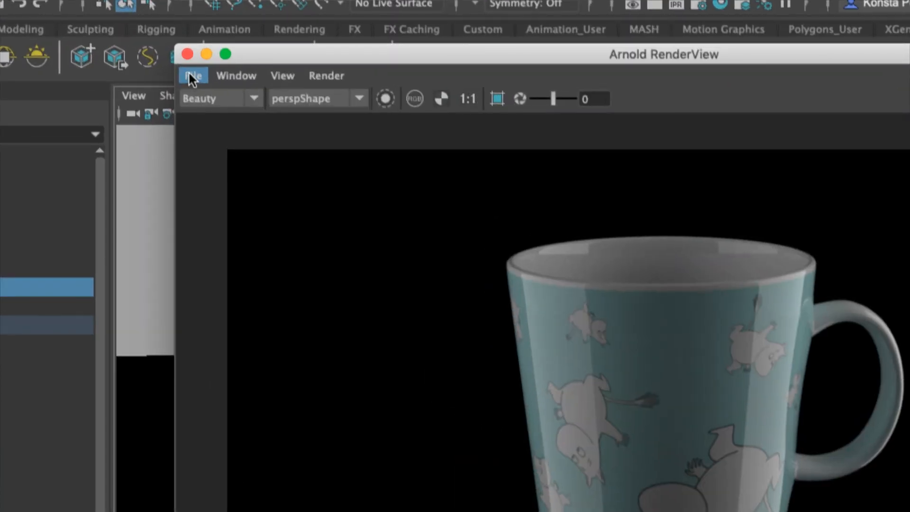
- Save the finished mug render from the Arnold RenderView to the Desktop under the name muumiMug
left_click(190, 75)
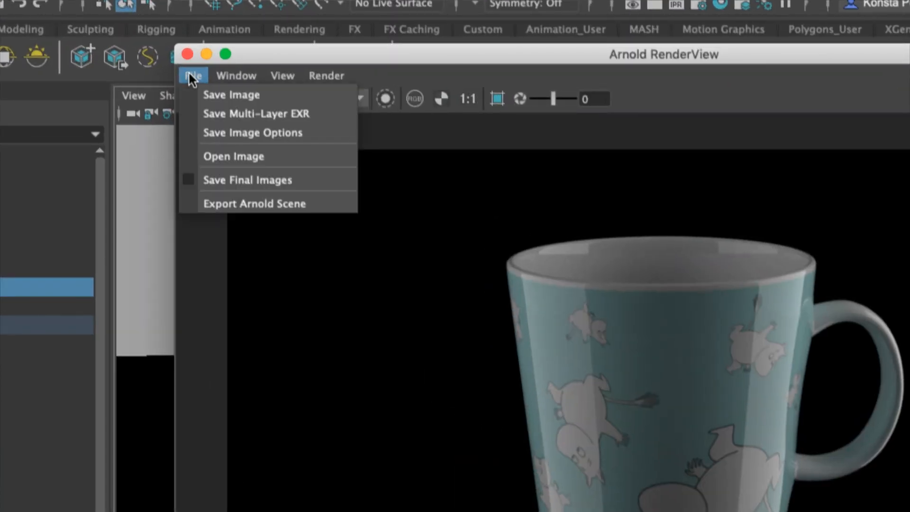
left_click(235, 94)
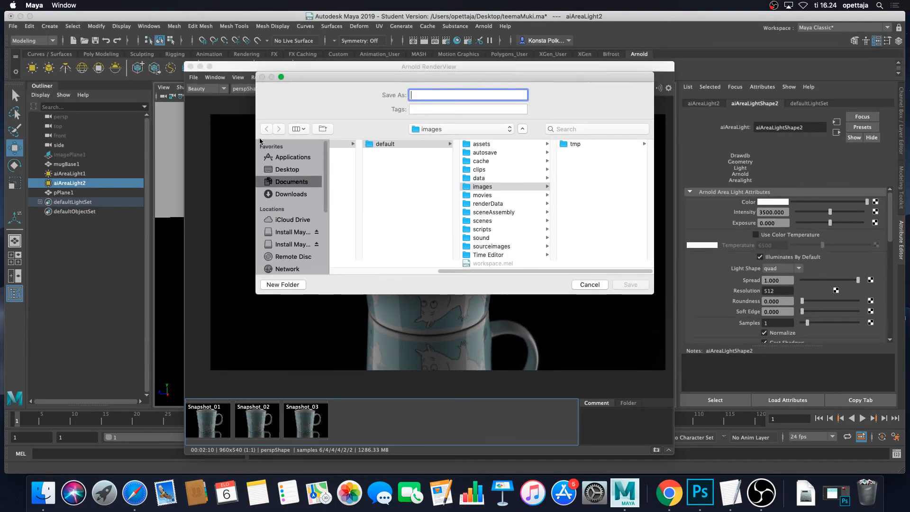
left_click(288, 169)
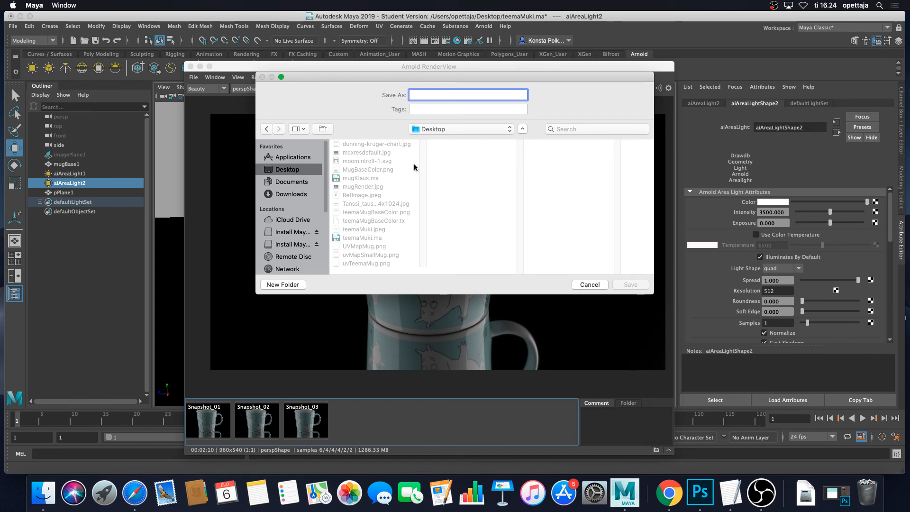
type("muumiMuk")
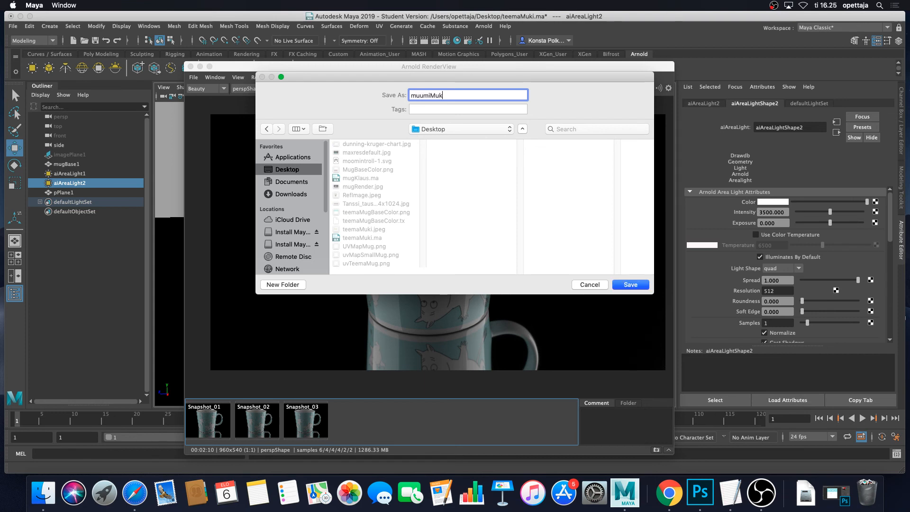
key("BackSpace")
left_click(637, 285)
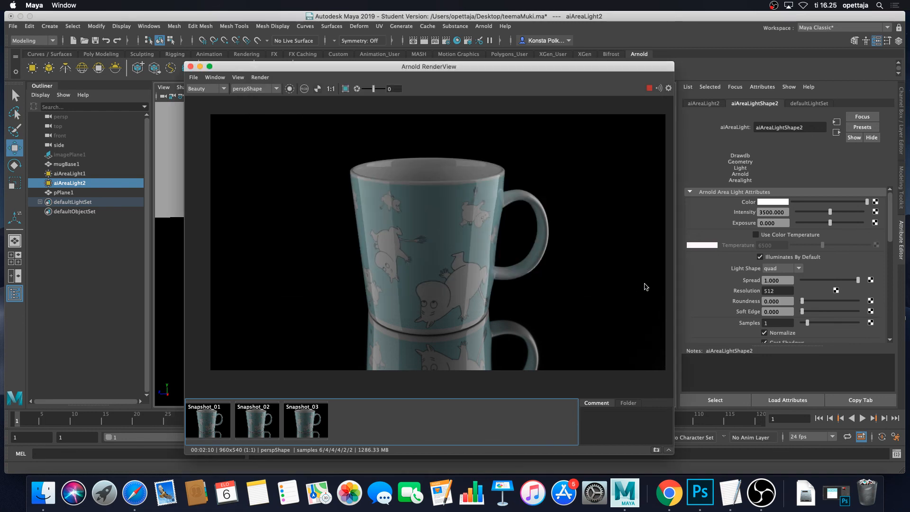
- Switch to Finder, go to the Desktop (Työpöytä) folder and preview the saved muumiMug.jpg with Quick Look
left_click(42, 493)
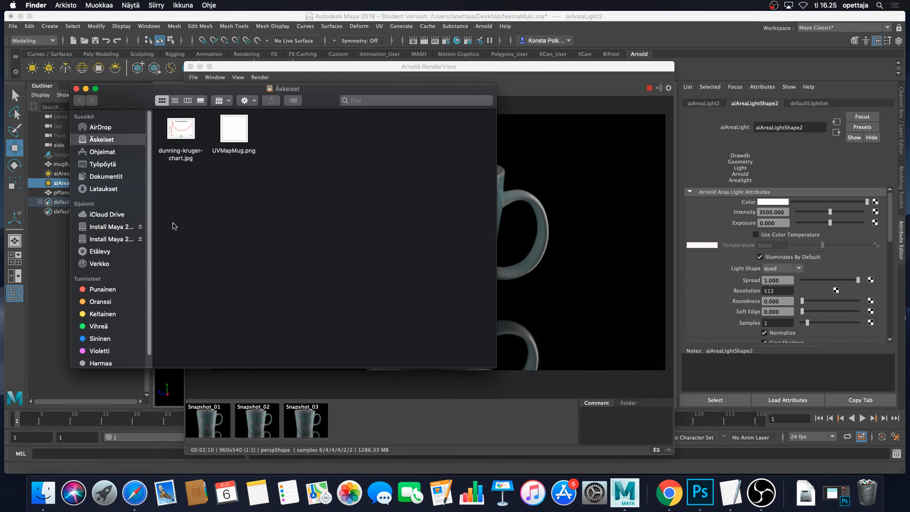
left_click(102, 152)
left_click(103, 164)
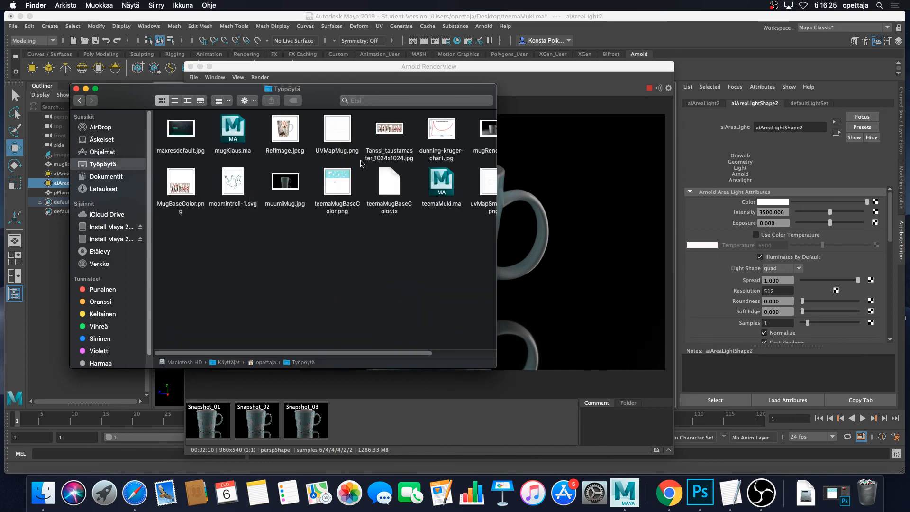
left_click(298, 180)
key("space")
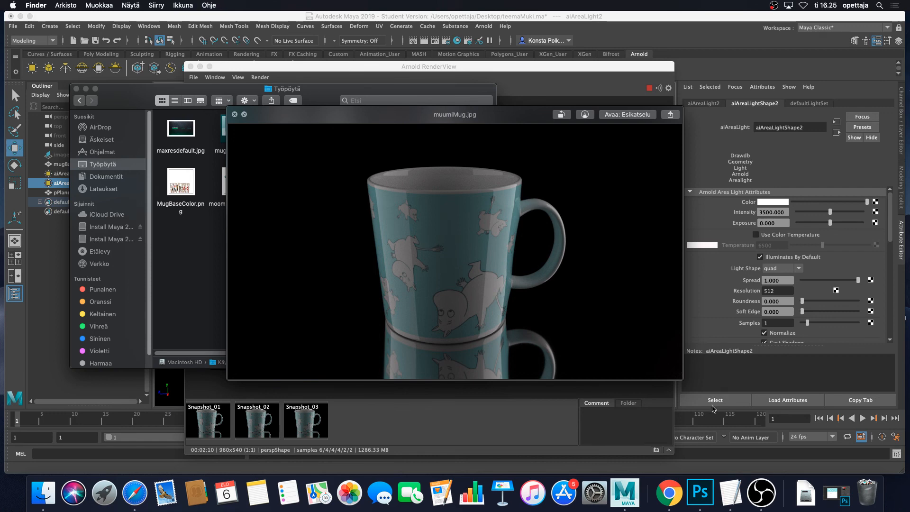
left_click(764, 496)
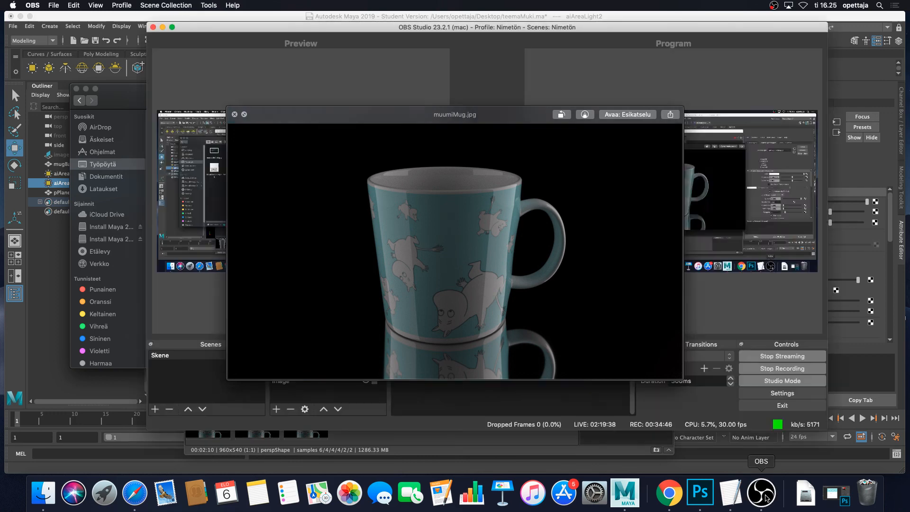